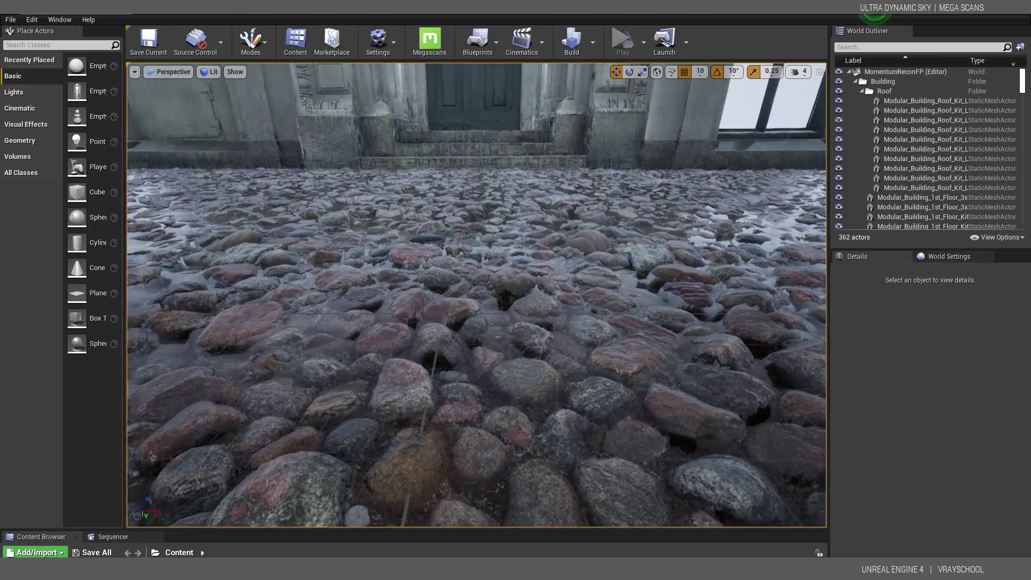
{"action": "right_click_drag", "start_coordinate": [476, 294], "coordinate": [476, 282]}
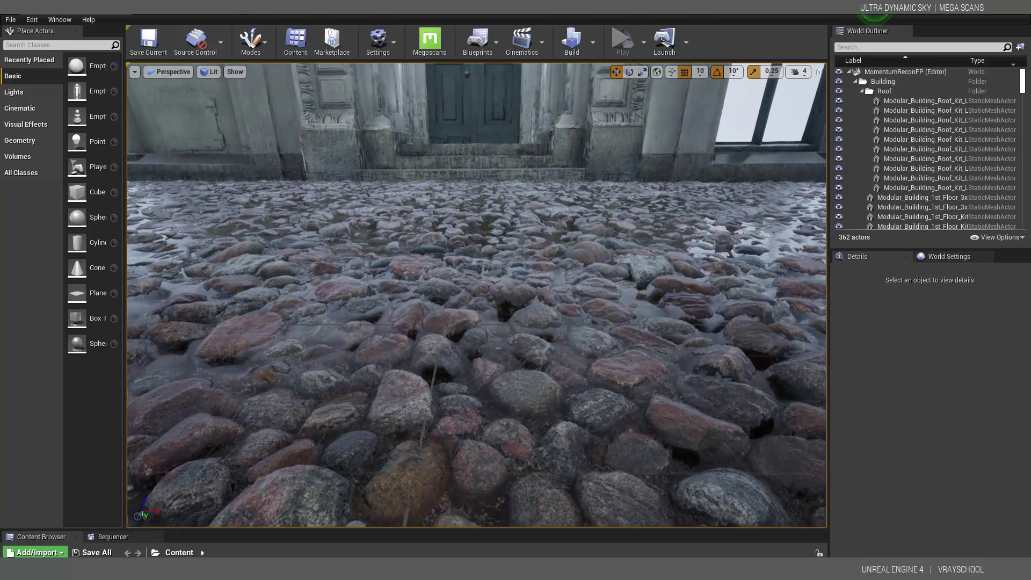
{"action": "right_click_drag", "start_coordinate": [524, 361], "coordinate": [617, 325]}
{"action": "key", "text": "w"}
{"action": "right_click", "coordinate": [502, 269]}
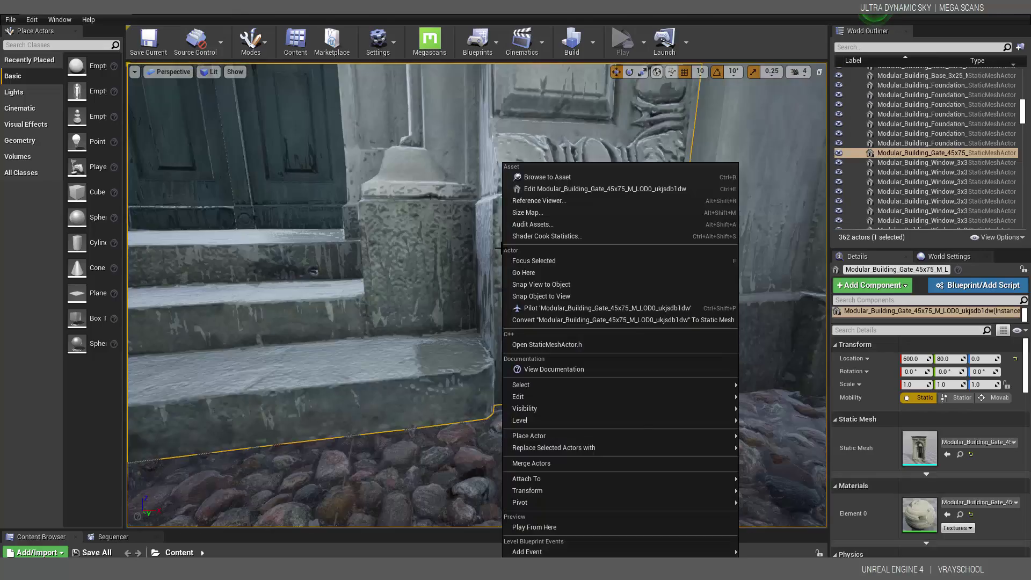
{"action": "right_click_drag", "start_coordinate": [498, 269], "coordinate": [458, 240]}
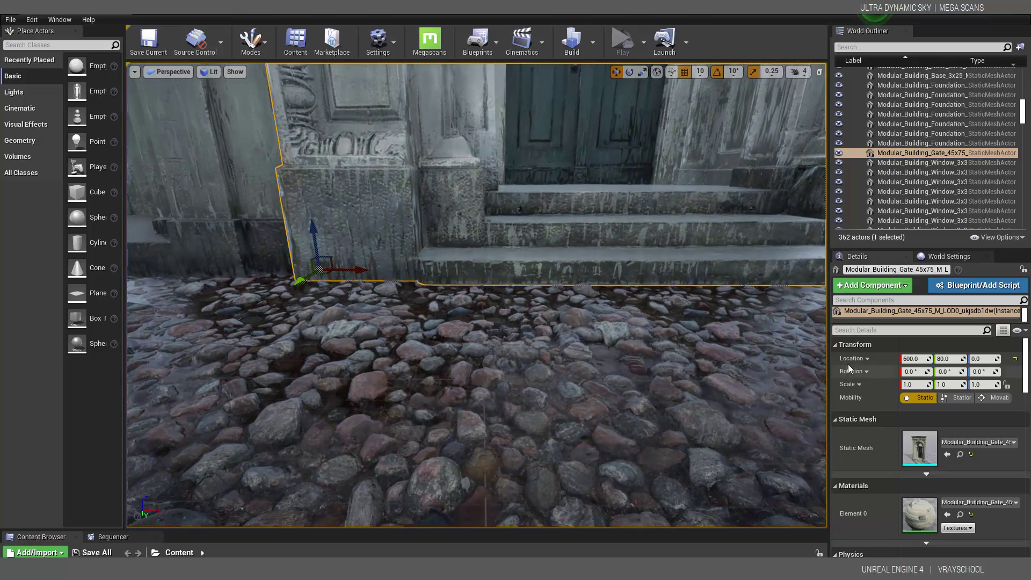
Apply the Light Snow weather preset to the Ultra_Dynamic_Weather actor.
{"action": "scroll", "coordinate": [925, 178], "scroll_direction": "down", "scroll_amount": 10}
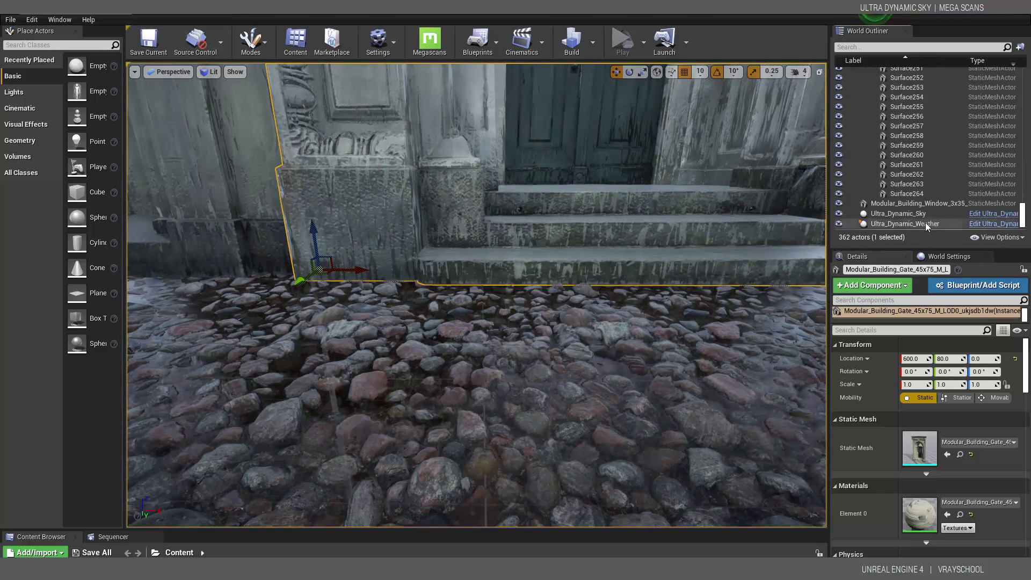
{"action": "left_click", "coordinate": [925, 223]}
{"action": "left_click", "coordinate": [927, 414]}
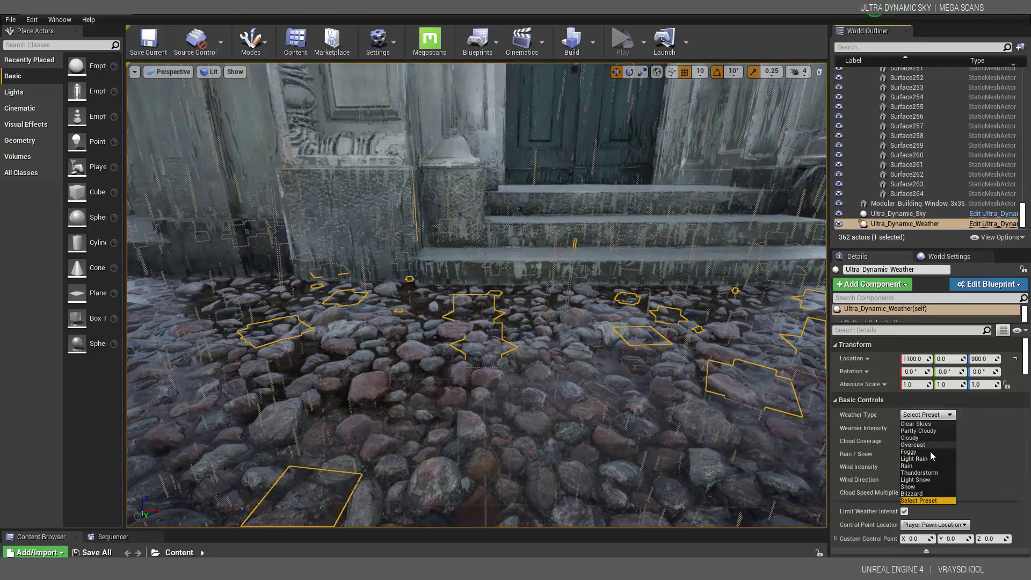
{"action": "left_click", "coordinate": [922, 480]}
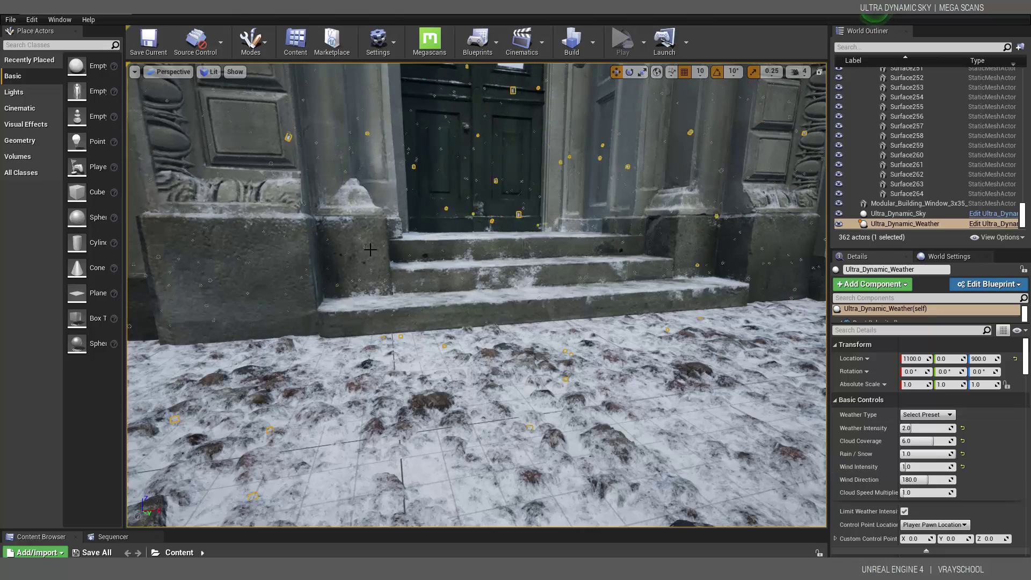
Change the weather type of Ultra_Dynamic_Weather to Blizzard and look at the snow-covered building entrance.
{"action": "left_click", "coordinate": [927, 414]}
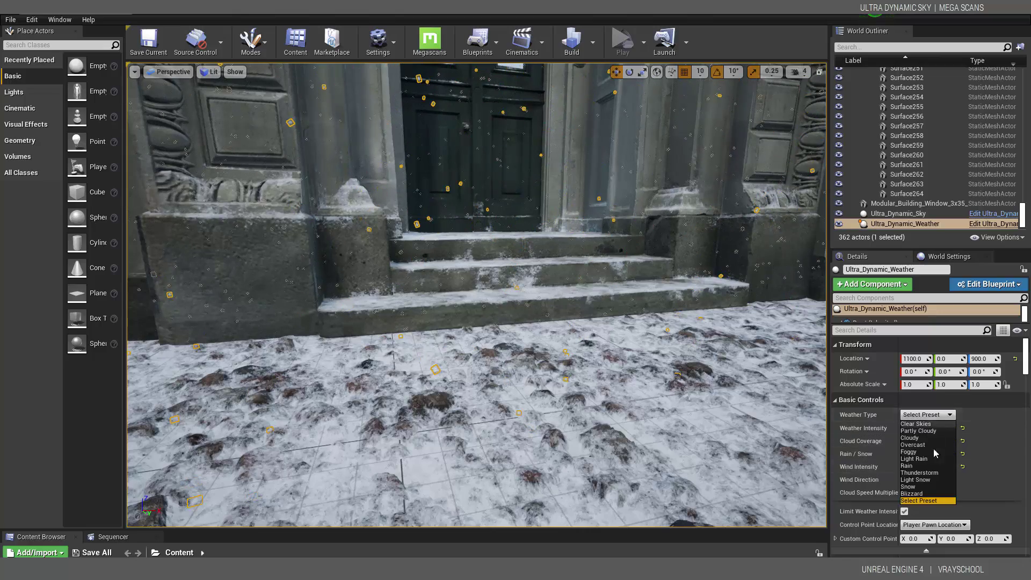
{"action": "left_click", "coordinate": [920, 493]}
{"action": "right_click_drag", "start_coordinate": [800, 405], "coordinate": [778, 365]}
{"action": "right_click_drag", "start_coordinate": [794, 453], "coordinate": [789, 451]}
Try the Partly Cloudy preset and switch the weather to Rain, viewing the wet cobblestones before the entrance.
{"action": "left_click", "coordinate": [927, 415]}
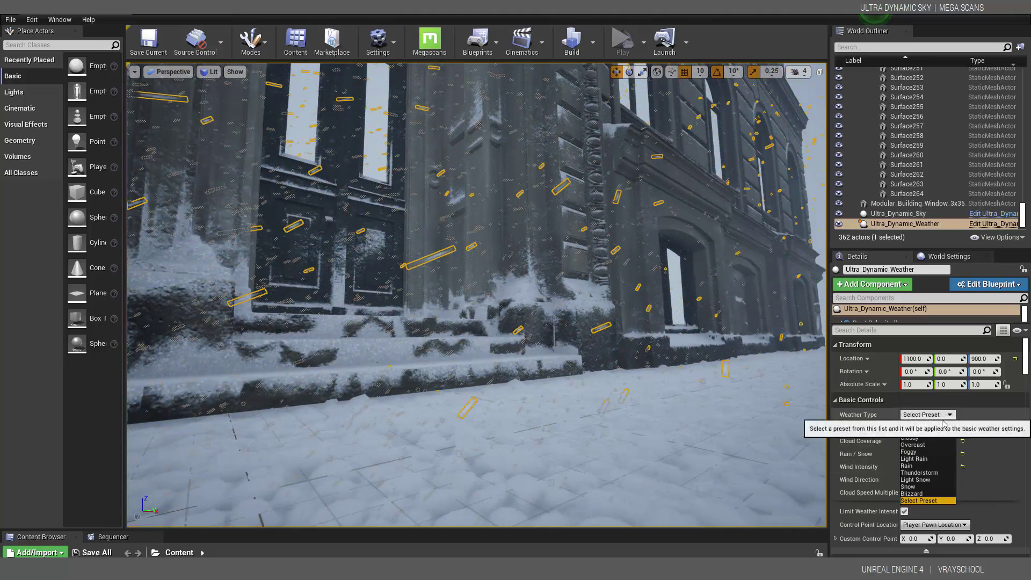
{"action": "left_click", "coordinate": [935, 432]}
{"action": "right_click_drag", "start_coordinate": [726, 373], "coordinate": [419, 371]}
{"action": "left_click", "coordinate": [927, 415]}
{"action": "left_click", "coordinate": [917, 466]}
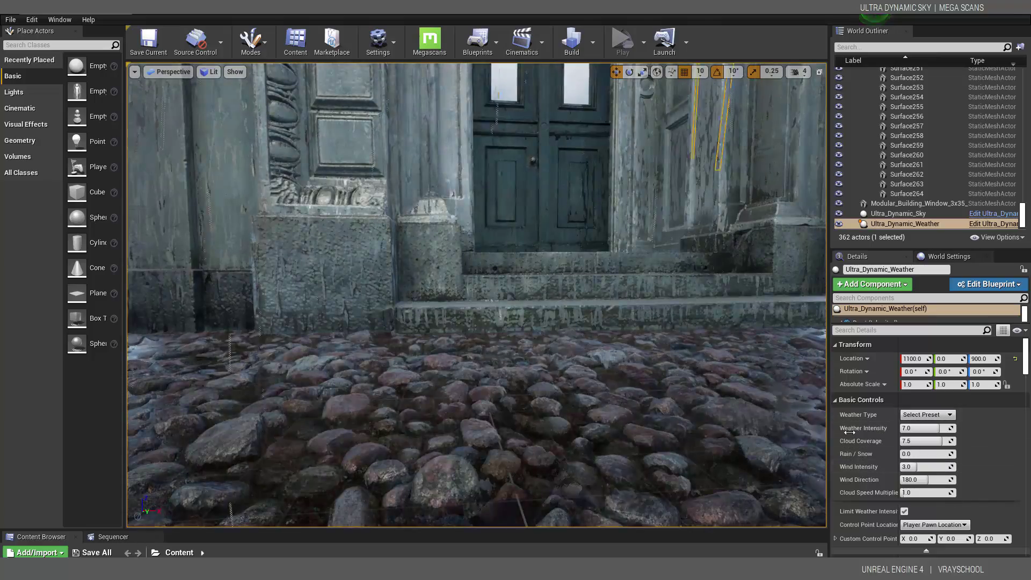
{"action": "right_click_drag", "start_coordinate": [727, 400], "coordinate": [570, 311]}
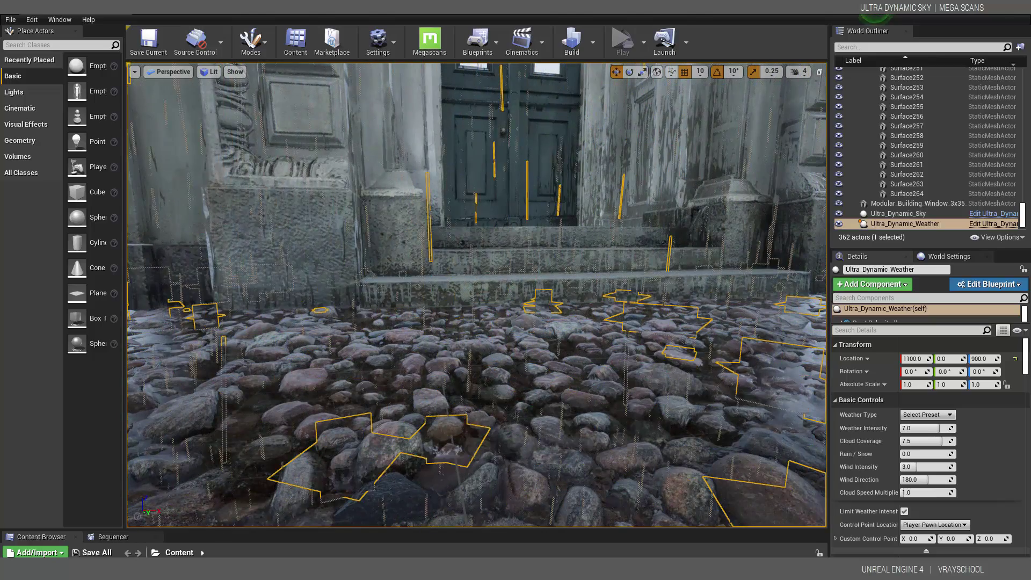
Close the level without saving MomentumReconFP and launch Unreal Engine 4.26.2 from the Epic Games Launcher.
{"action": "key", "text": "ctrl+shift+s"}
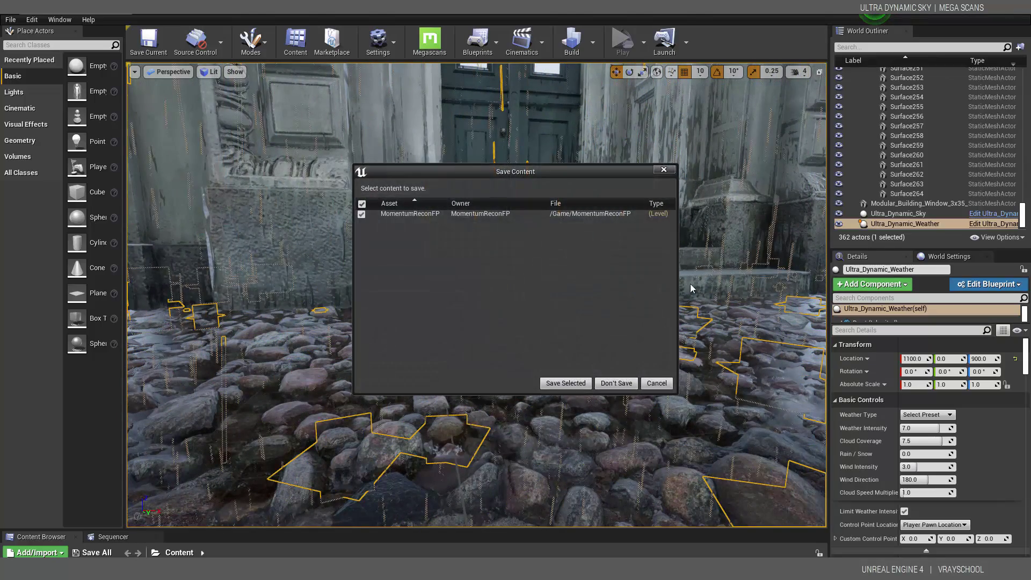
{"action": "left_click", "coordinate": [615, 383]}
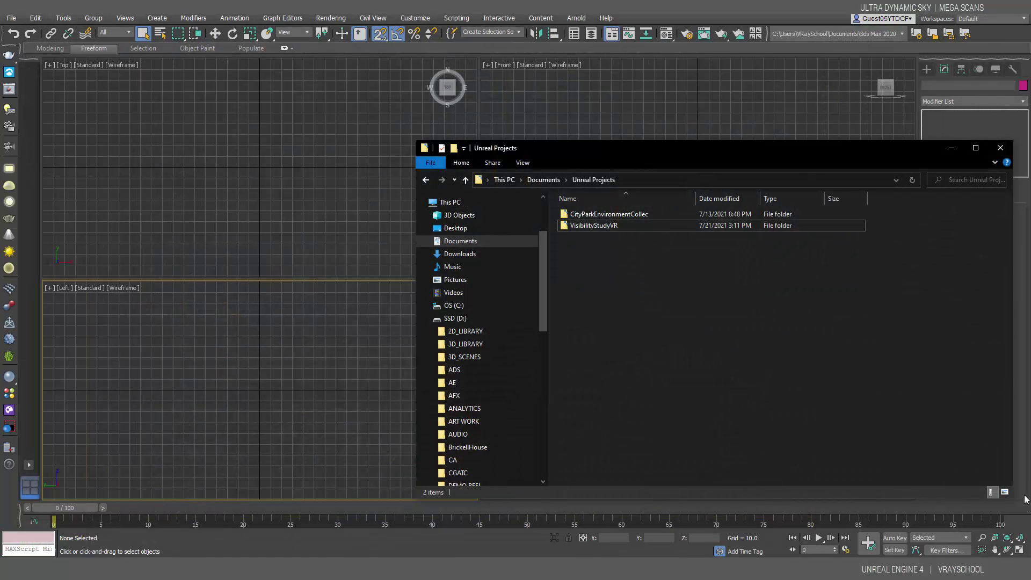
{"action": "key", "text": "super+d"}
{"action": "double_click", "coordinate": [27, 288]}
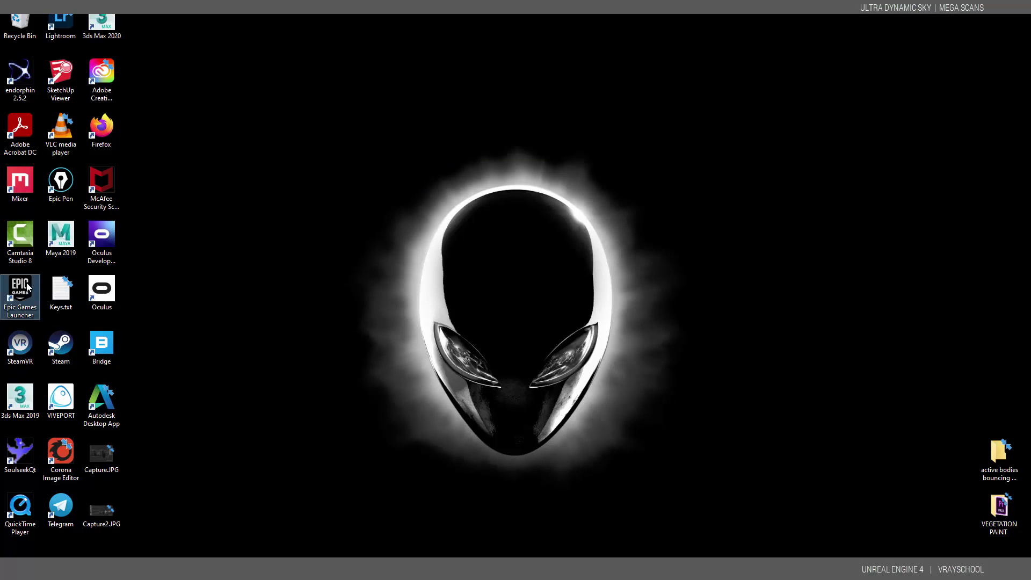
{"action": "left_click", "coordinate": [938, 73]}
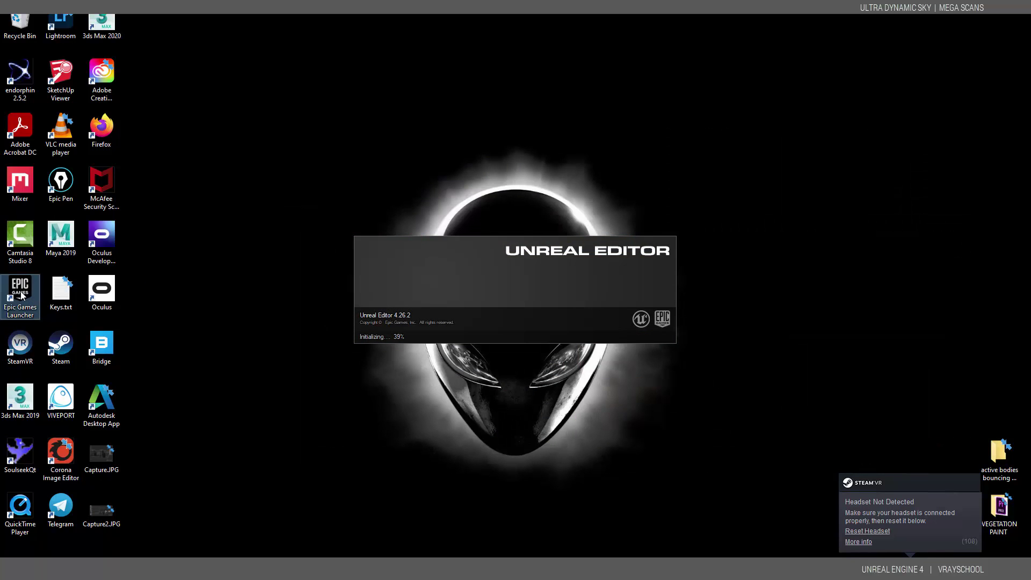
Bring up the Epic Games Launcher full screen and open the Ultra Dynamic Sky product page in the Marketplace.
{"action": "double_click", "coordinate": [22, 294]}
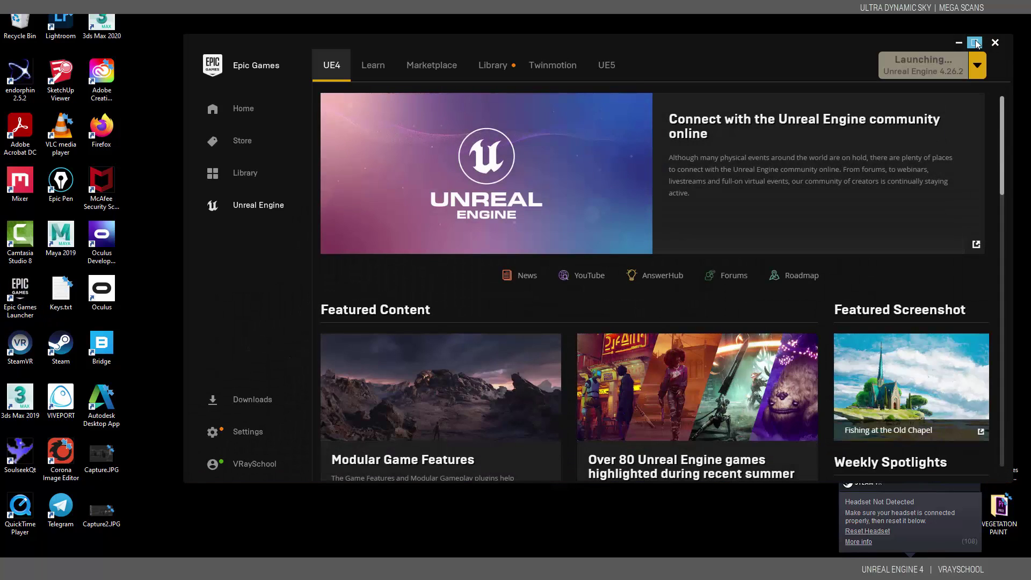
{"action": "left_click", "coordinate": [974, 43]}
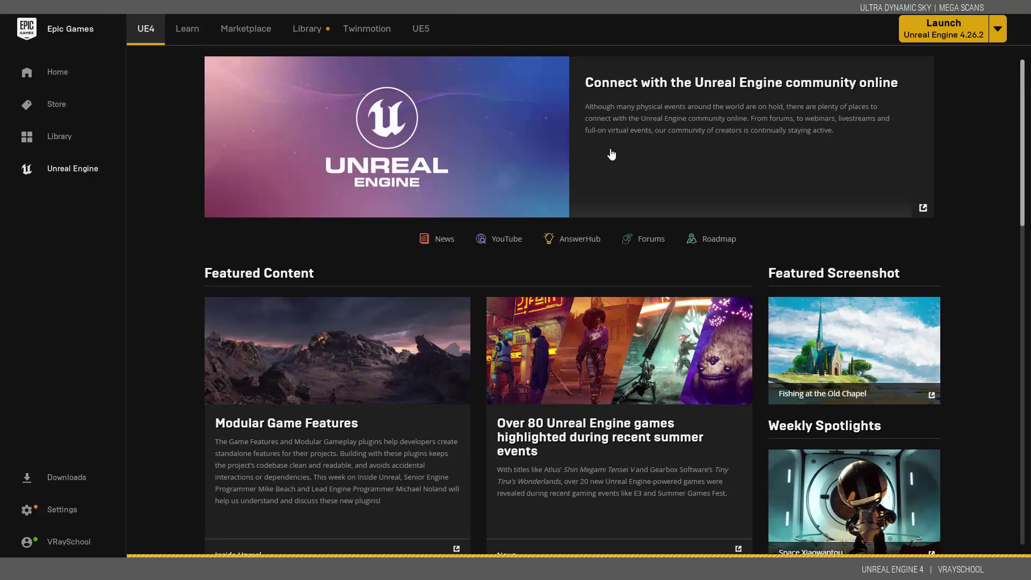
{"action": "left_click", "coordinate": [236, 29]}
{"action": "left_click", "coordinate": [800, 67]}
{"action": "type", "text": "ultra dy"}
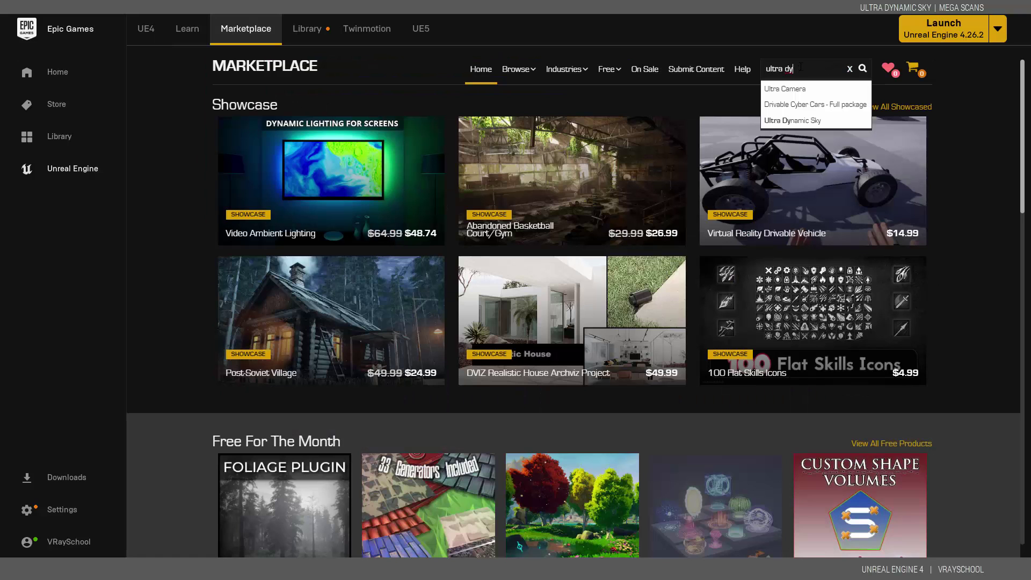
{"action": "left_click", "coordinate": [800, 121]}
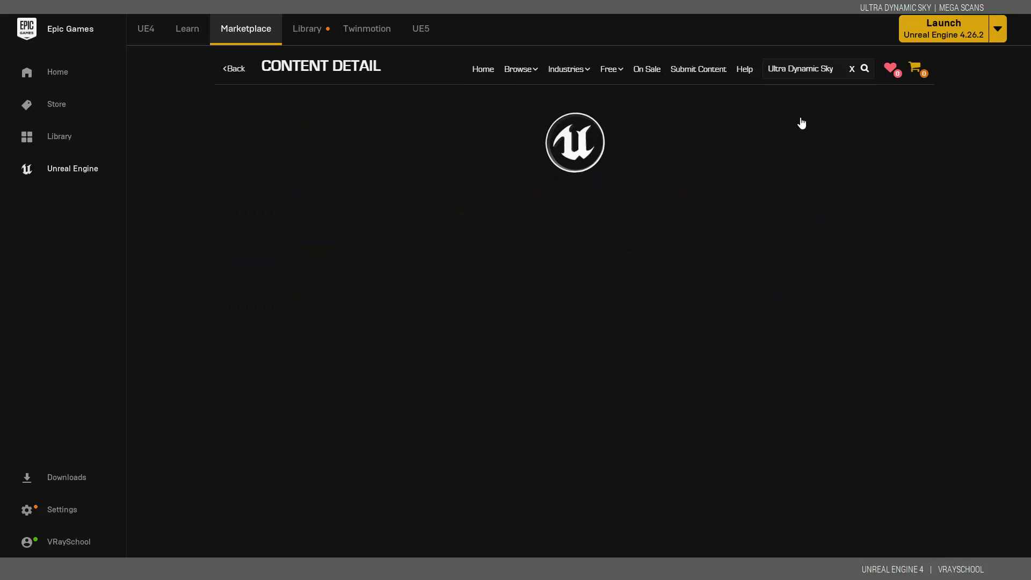
Examine the preview images of Ultra Dynamic Sky, from the daytime and night skies to the cloud type comparison.
{"action": "left_click", "coordinate": [371, 354]}
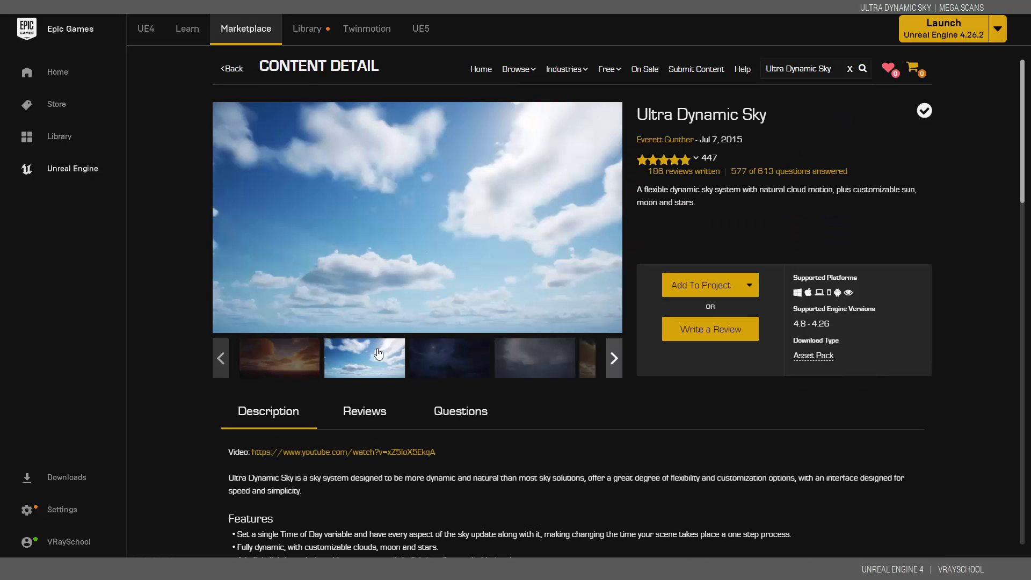
{"action": "left_click", "coordinate": [435, 358]}
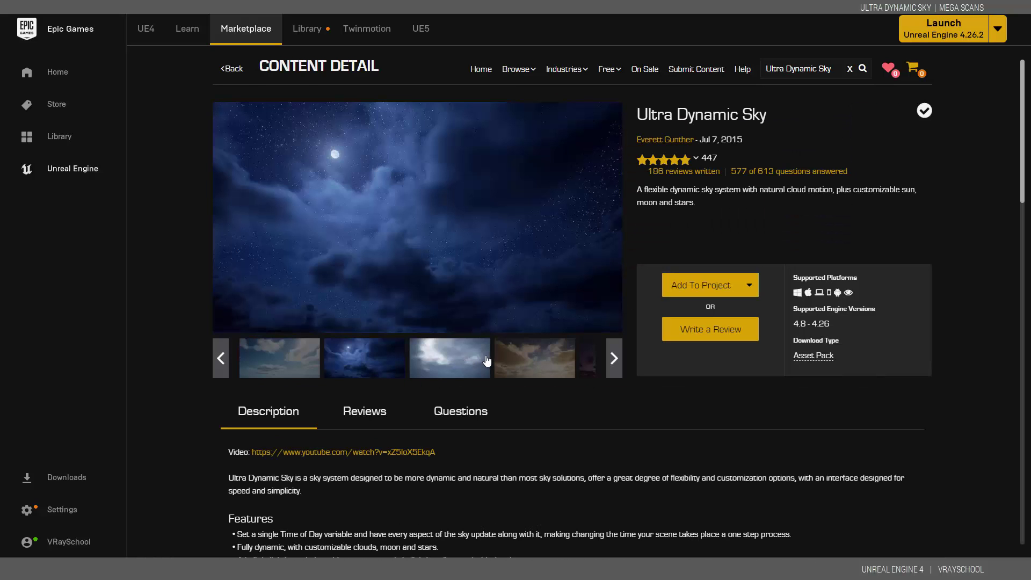
{"action": "left_click", "coordinate": [530, 359]}
{"action": "left_click", "coordinate": [472, 360]}
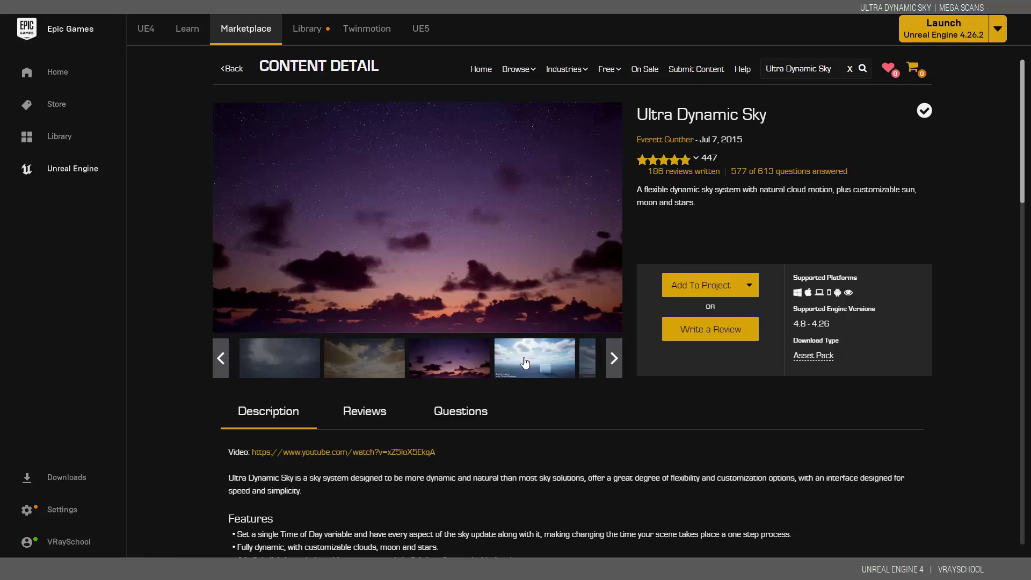
{"action": "left_click", "coordinate": [556, 355]}
{"action": "left_click", "coordinate": [586, 358]}
{"action": "left_click", "coordinate": [613, 358]}
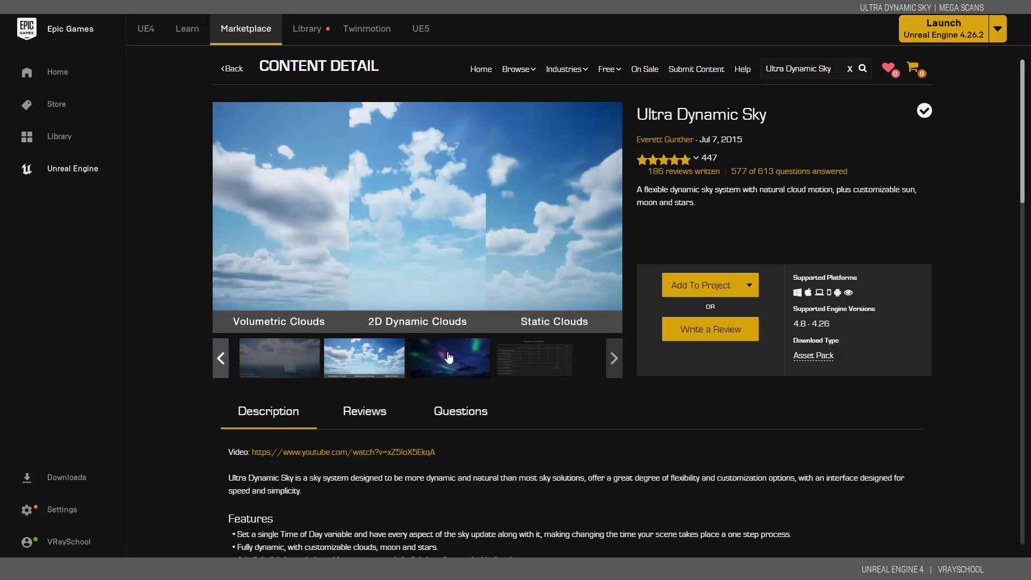
{"action": "left_click", "coordinate": [424, 355]}
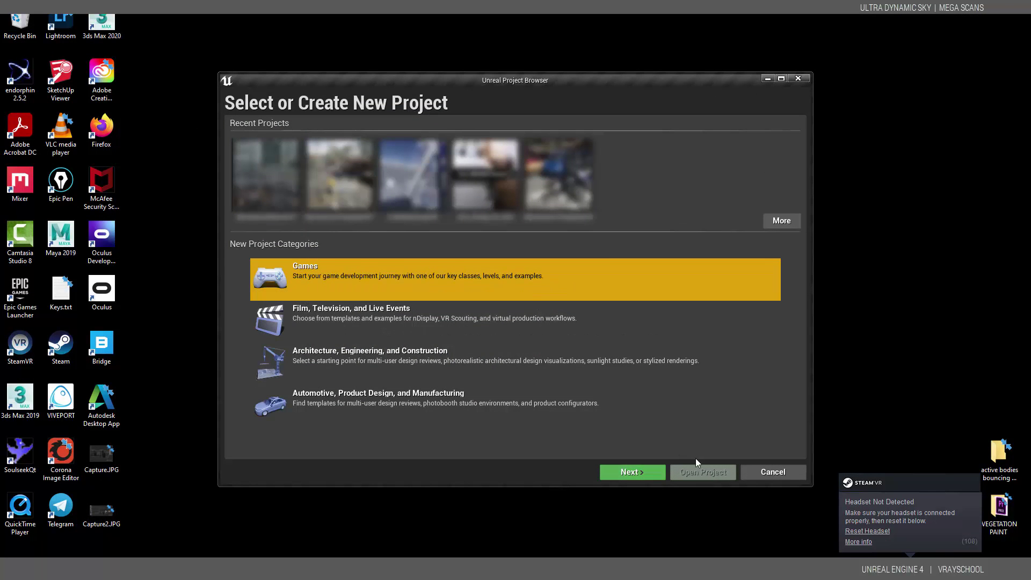
Create a Games project named UltraSky from the First Person template and dismiss the SteamVR warnings.
{"action": "left_click", "coordinate": [625, 473]}
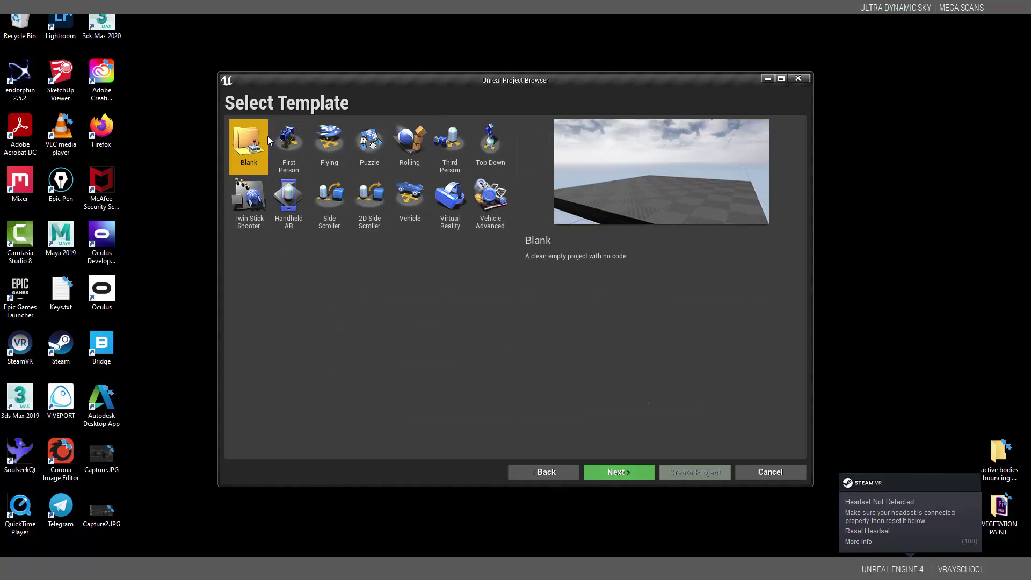
{"action": "left_click", "coordinate": [288, 161]}
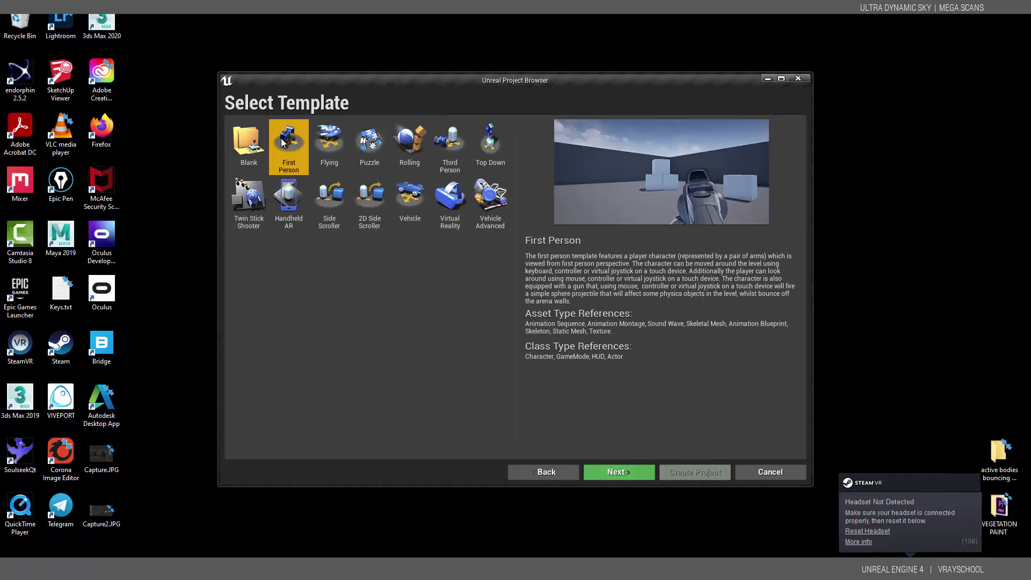
{"action": "left_click", "coordinate": [620, 470]}
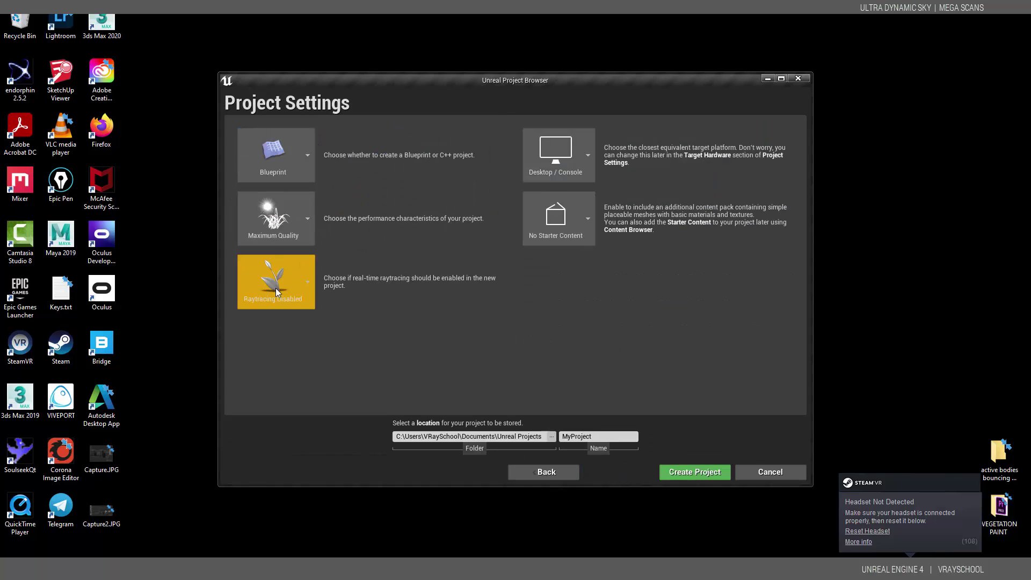
{"action": "double_click", "coordinate": [597, 436]}
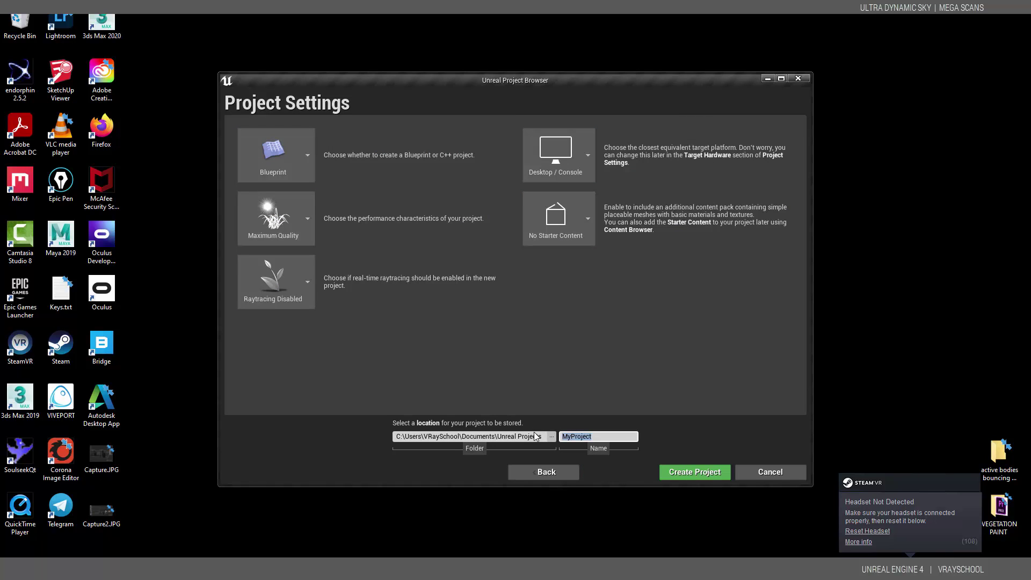
{"action": "type", "text": "UltraSky"}
{"action": "left_click", "coordinate": [687, 470]}
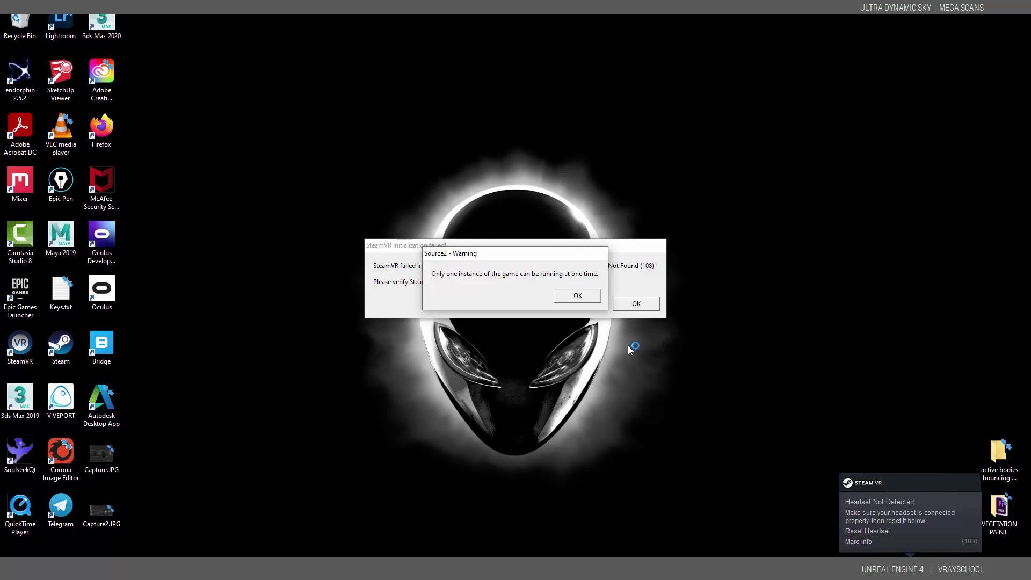
{"action": "left_click", "coordinate": [589, 299]}
{"action": "left_click", "coordinate": [643, 304]}
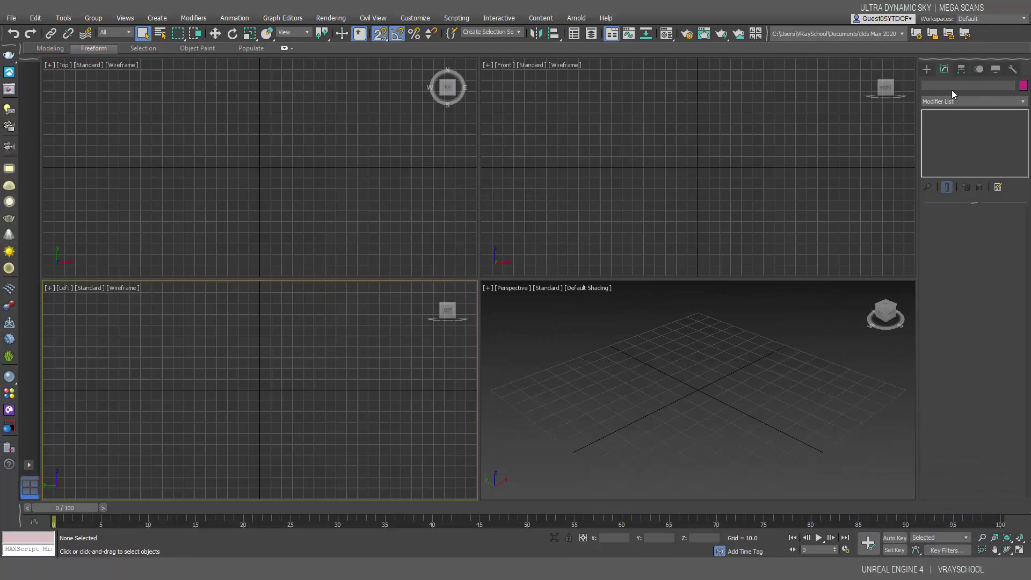
Draw a standard Plane primitive in the Top viewport starting at the origin, about 112 units wide.
{"action": "left_click", "coordinate": [931, 77]}
{"action": "left_click", "coordinate": [992, 179]}
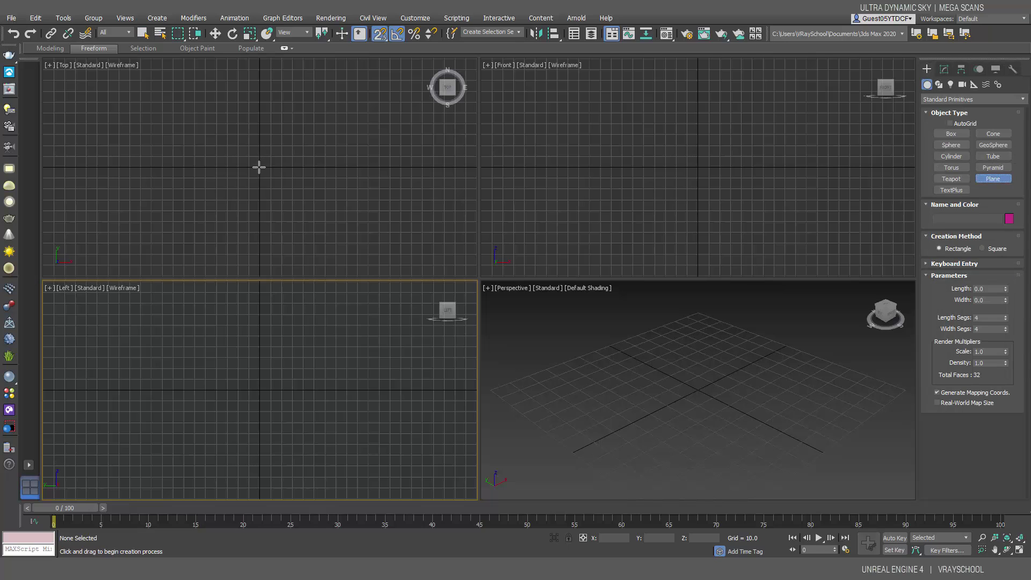
{"action": "left_click_drag", "start_coordinate": [258, 168], "coordinate": [381, 58]}
Set the plane's length and width to 100 each.
{"action": "left_click", "coordinate": [945, 69]}
{"action": "double_click", "coordinate": [988, 225]}
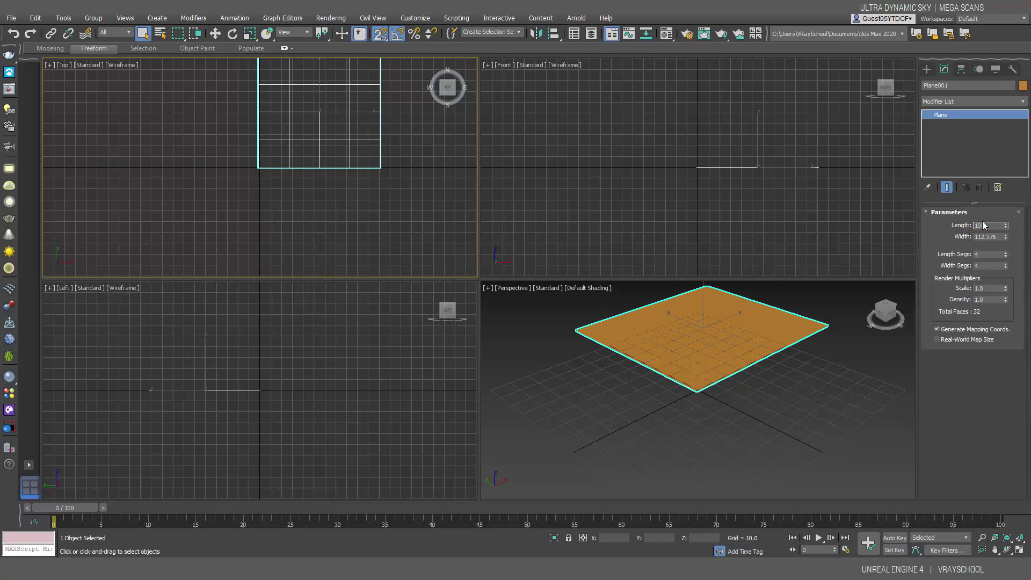
{"action": "double_click", "coordinate": [991, 237]}
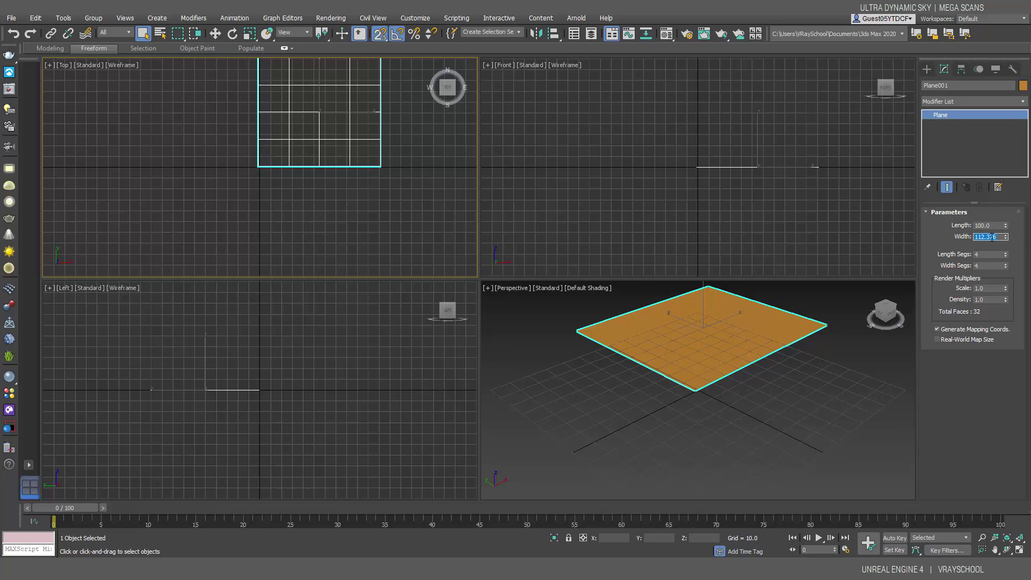
Set the plane's length segments and width segments to 19 each.
{"action": "double_click", "coordinate": [976, 256]}
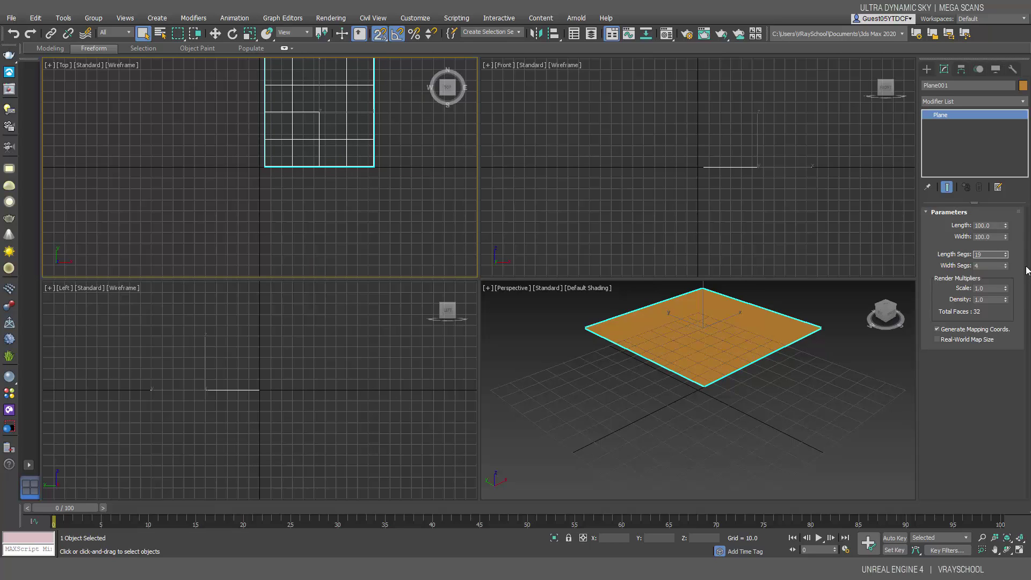
{"action": "key", "text": "Tab"}
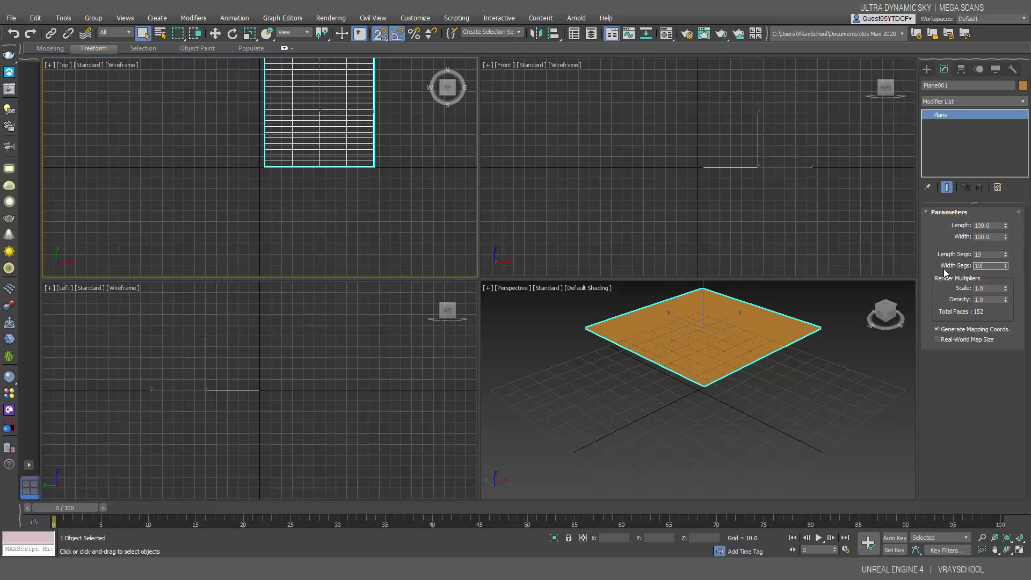
{"action": "key", "text": "Return"}
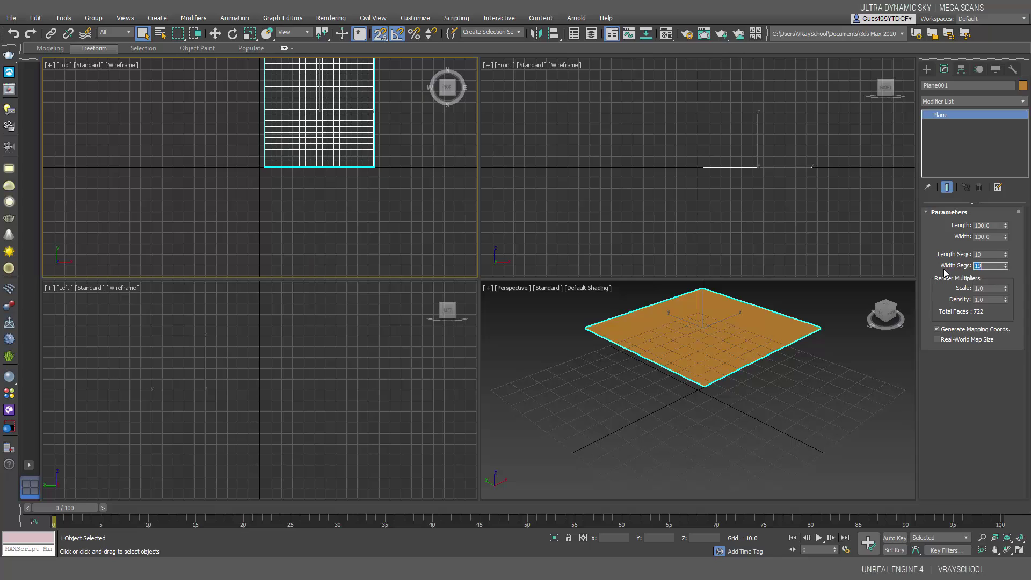
Move the plane's pivot point onto its lower-left corner vertex with Affect Pivot Only, and finish editing the pivot.
{"action": "left_click", "coordinate": [961, 70]}
{"action": "left_click", "coordinate": [973, 142]}
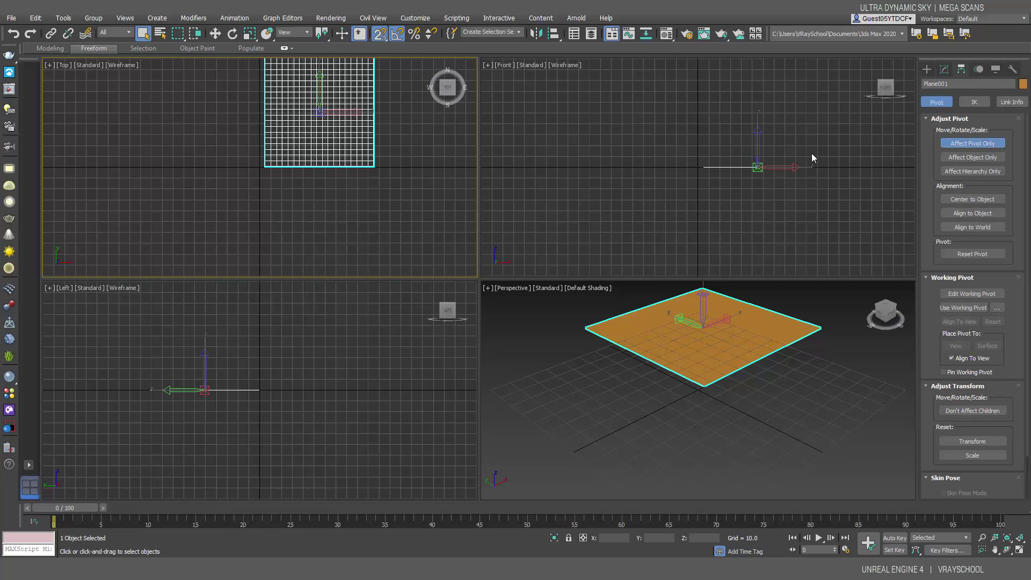
{"action": "left_click", "coordinate": [960, 144]}
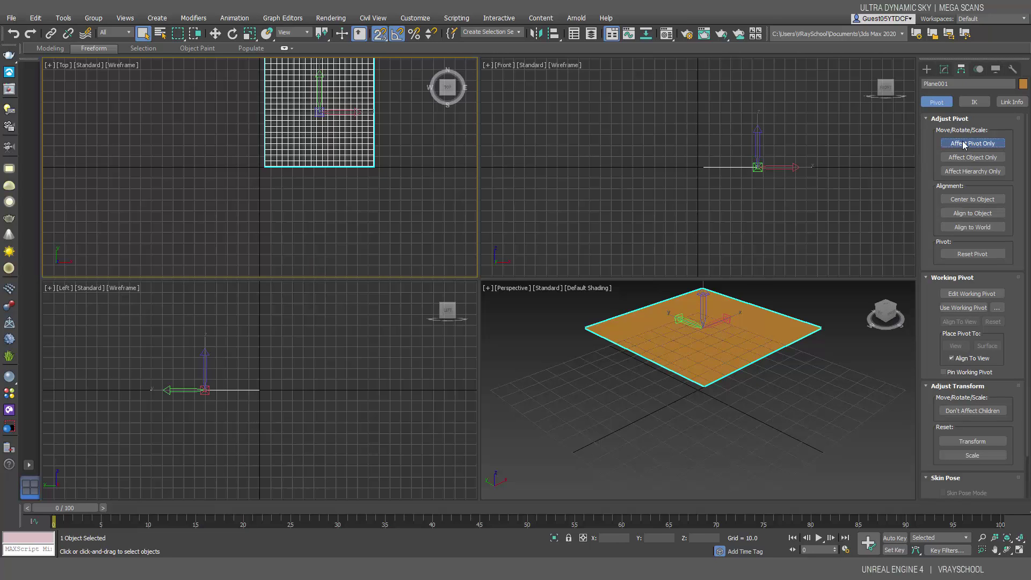
{"action": "scroll", "coordinate": [313, 111], "scroll_direction": "up", "scroll_amount": 5}
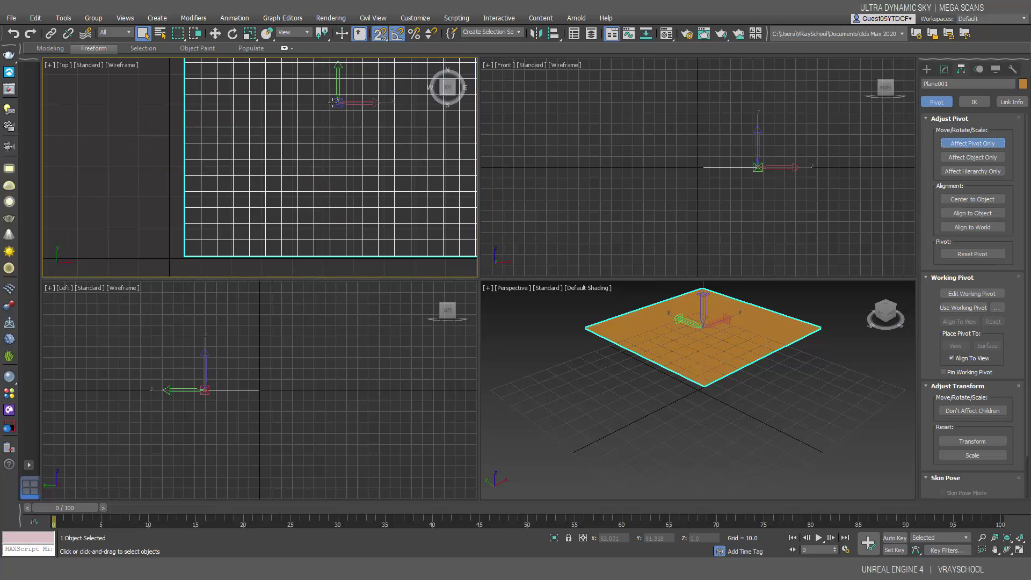
{"action": "left_click", "coordinate": [215, 33]}
{"action": "left_click_drag", "start_coordinate": [336, 99], "coordinate": [186, 252]}
{"action": "scroll", "coordinate": [187, 239], "scroll_direction": "up", "scroll_amount": 6}
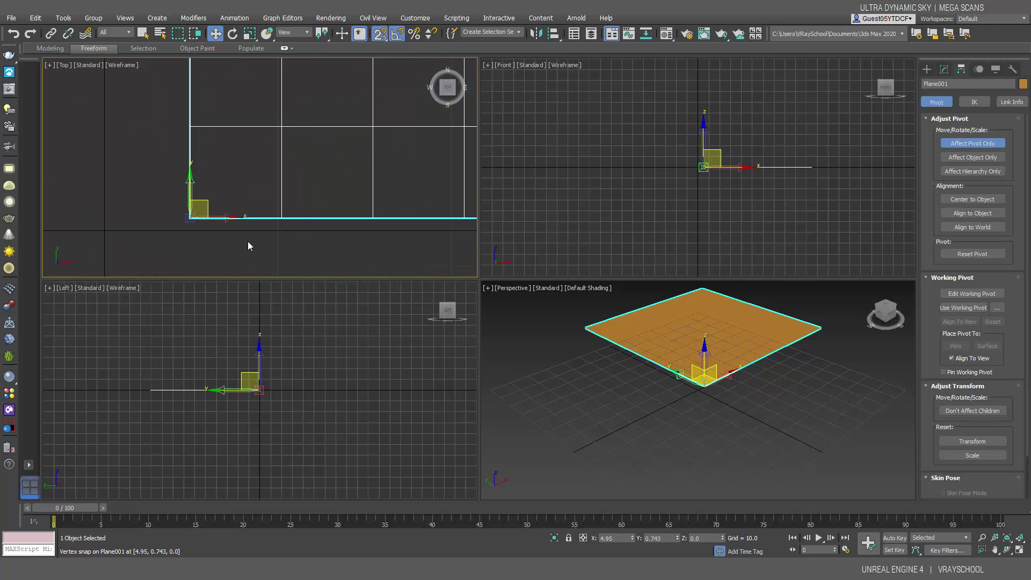
{"action": "scroll", "coordinate": [237, 243], "scroll_direction": "down", "scroll_amount": 8}
{"action": "middle_click_drag", "start_coordinate": [340, 210], "coordinate": [344, 195]}
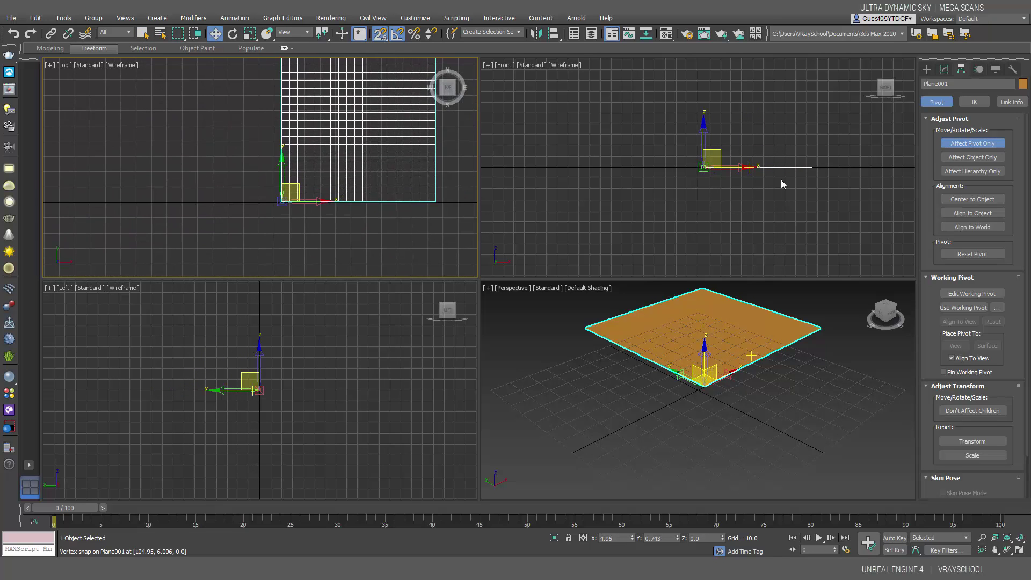
{"action": "left_click", "coordinate": [964, 144]}
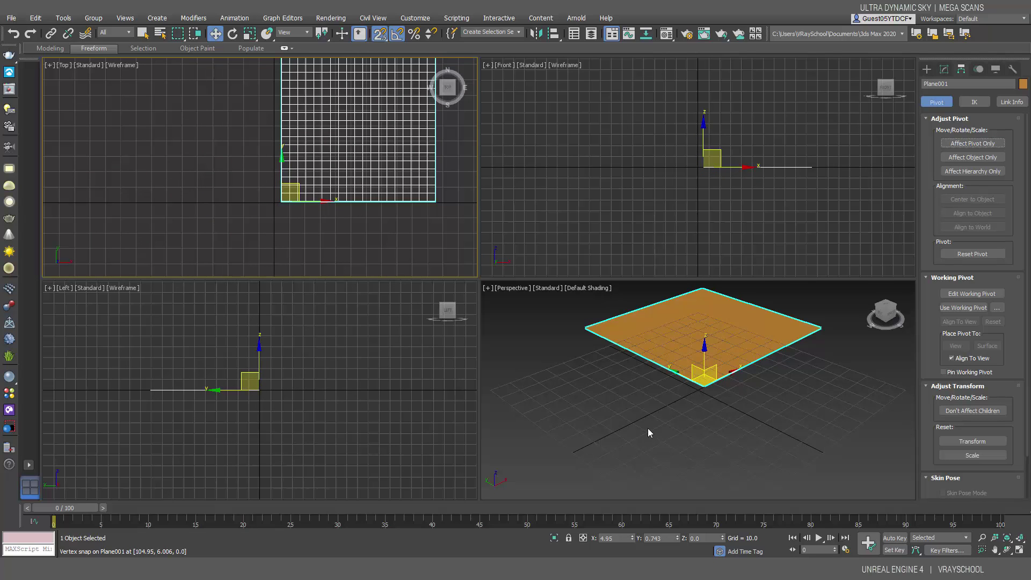
Set the plane's position to X 0 and Y 0 so its corner sits on the world origin.
{"action": "double_click", "coordinate": [618, 538]}
{"action": "type", "text": "0"}
{"action": "key", "text": "Return"}
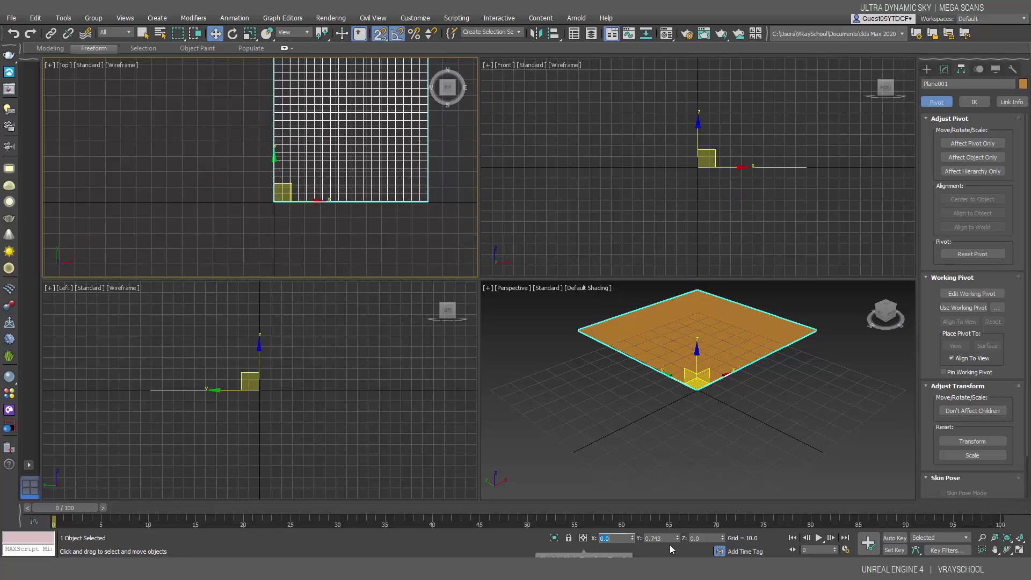
{"action": "type", "text": "0"}
{"action": "key", "text": "Return"}
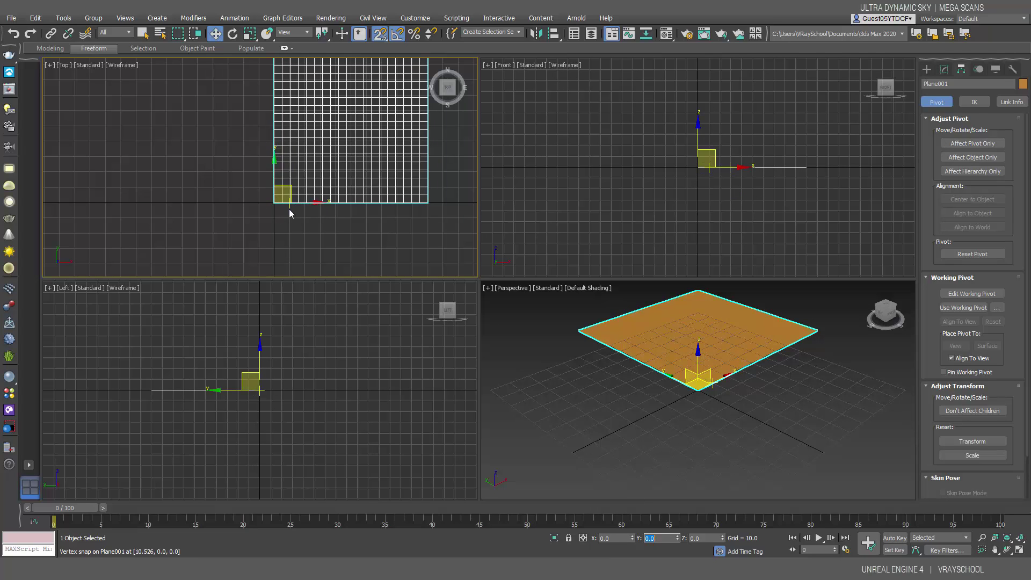
Delete the existing surface.FBX from the export folder through the export file dialog, and close the dialog without exporting.
{"action": "left_click", "coordinate": [11, 19]}
{"action": "mouse_move", "coordinate": [56, 176]}
{"action": "left_click", "coordinate": [149, 178]}
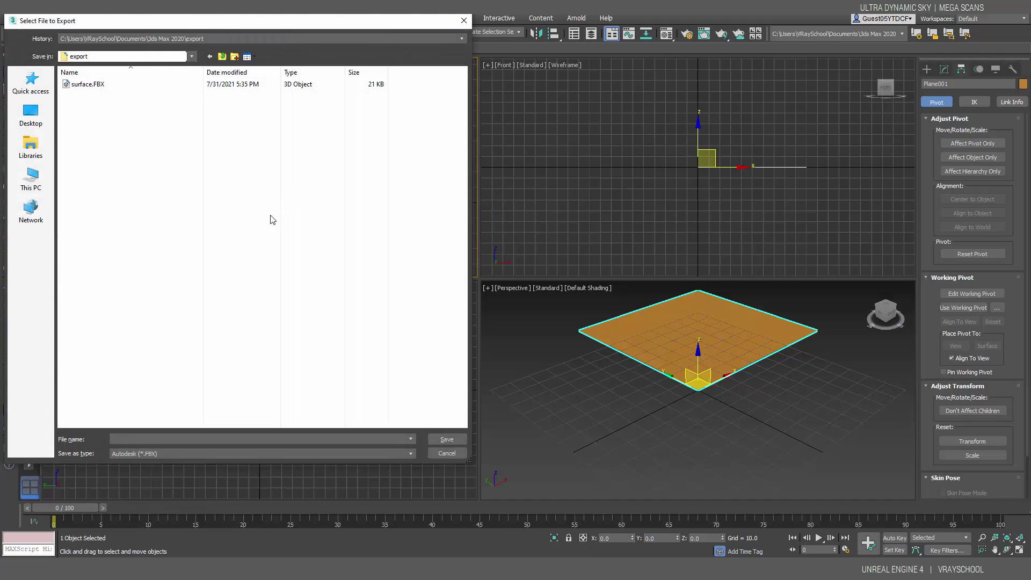
{"action": "left_click", "coordinate": [98, 86]}
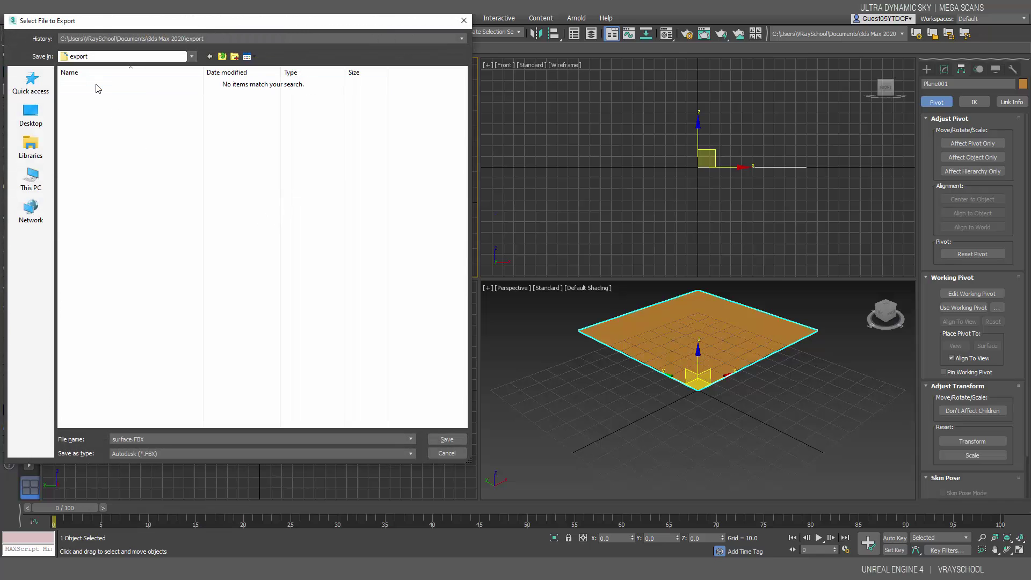
{"action": "left_click", "coordinate": [463, 20]}
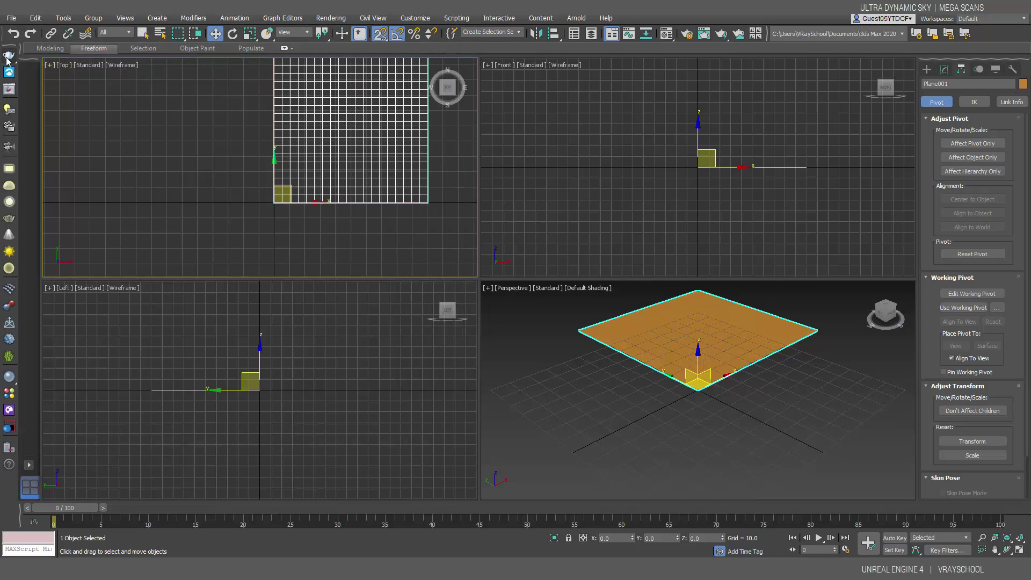
Export the plane to the export folder as an Autodesk FBX file named Surface, accepting the export options and dismissing the warnings.
{"action": "left_click", "coordinate": [11, 18]}
{"action": "mouse_move", "coordinate": [64, 177]}
{"action": "left_click", "coordinate": [129, 177]}
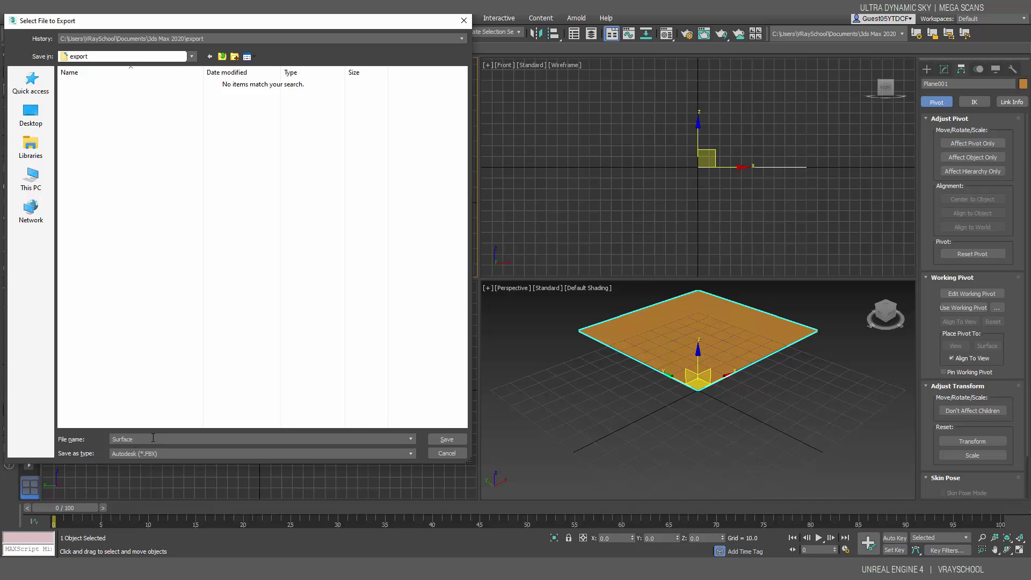
{"action": "left_click", "coordinate": [151, 454]}
{"action": "left_click", "coordinate": [156, 453]}
{"action": "left_click", "coordinate": [449, 439]}
{"action": "left_click", "coordinate": [607, 424]}
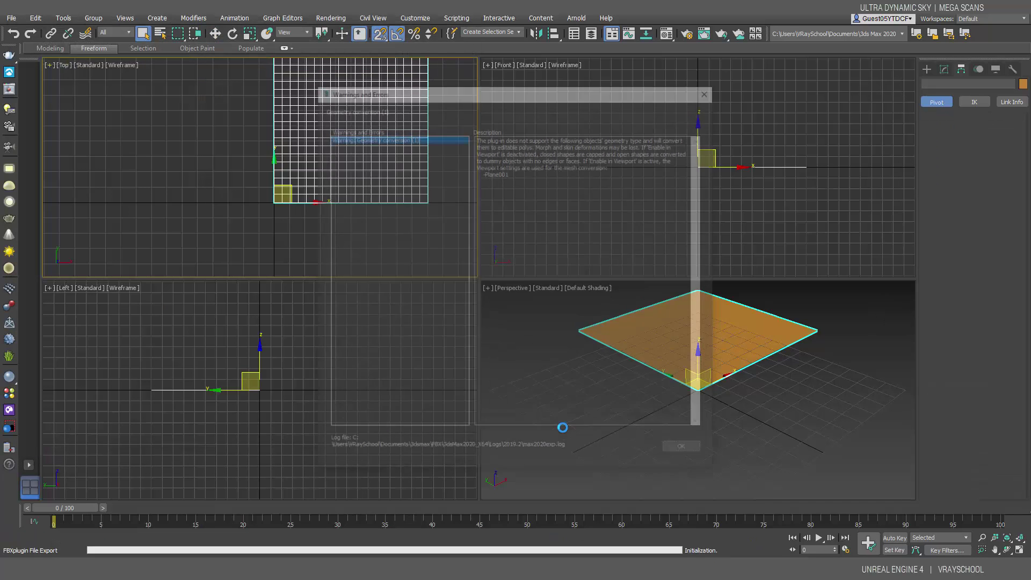
{"action": "left_click", "coordinate": [686, 451]}
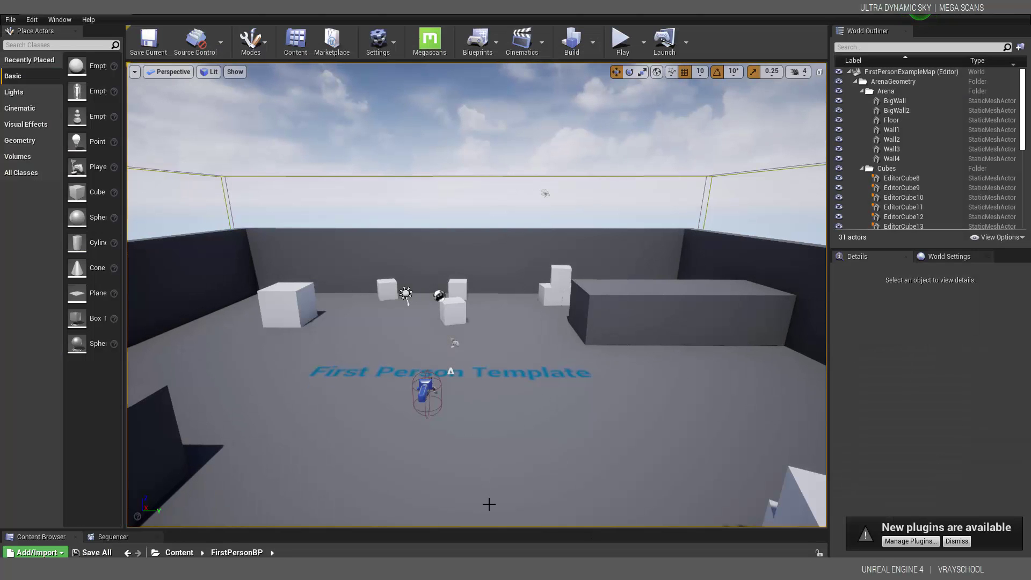
Switch to Unreal Editor, look around the First Person template level, play-test it including the wireframe view, and stop playing.
{"action": "scroll", "coordinate": [407, 427], "scroll_direction": "up", "scroll_amount": 2}
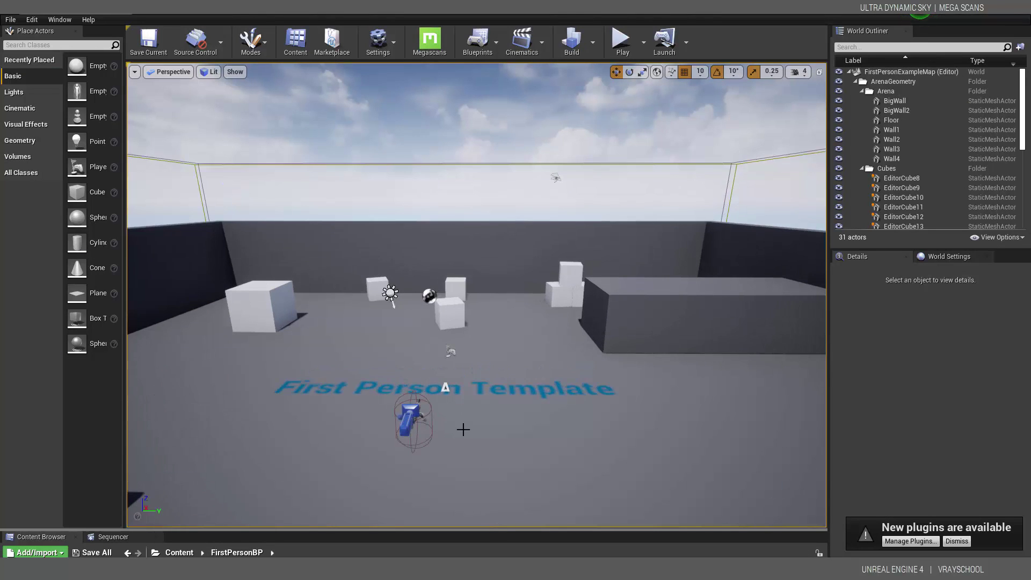
{"action": "left_click_drag", "start_coordinate": [463, 428], "coordinate": [472, 425]}
{"action": "middle_click_drag", "start_coordinate": [472, 426], "coordinate": [499, 412]}
{"action": "left_click_drag", "start_coordinate": [499, 412], "coordinate": [502, 432]}
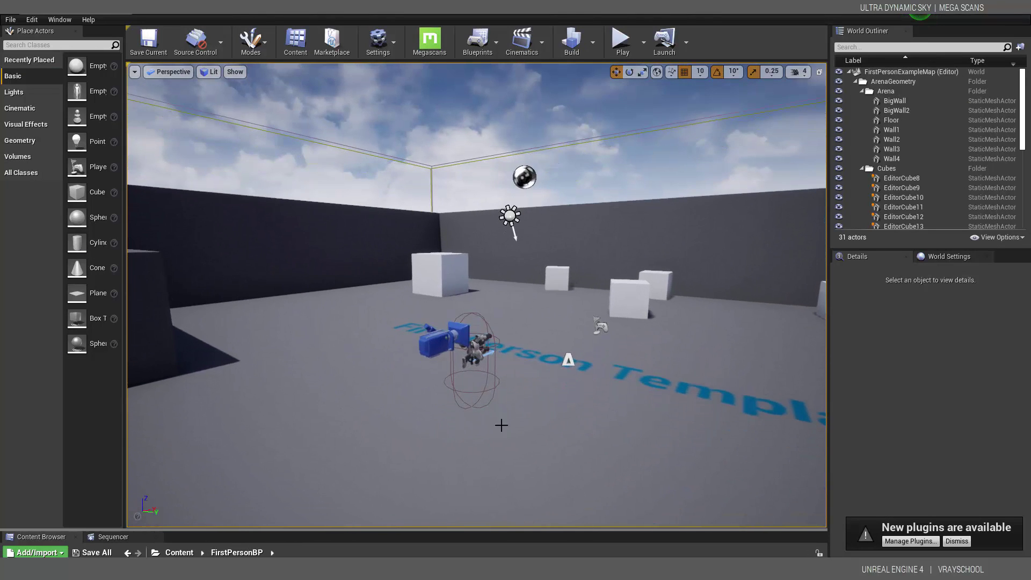
{"action": "scroll", "coordinate": [483, 371], "scroll_direction": "up", "scroll_amount": 3}
{"action": "right_click_drag", "start_coordinate": [507, 393], "coordinate": [502, 366]}
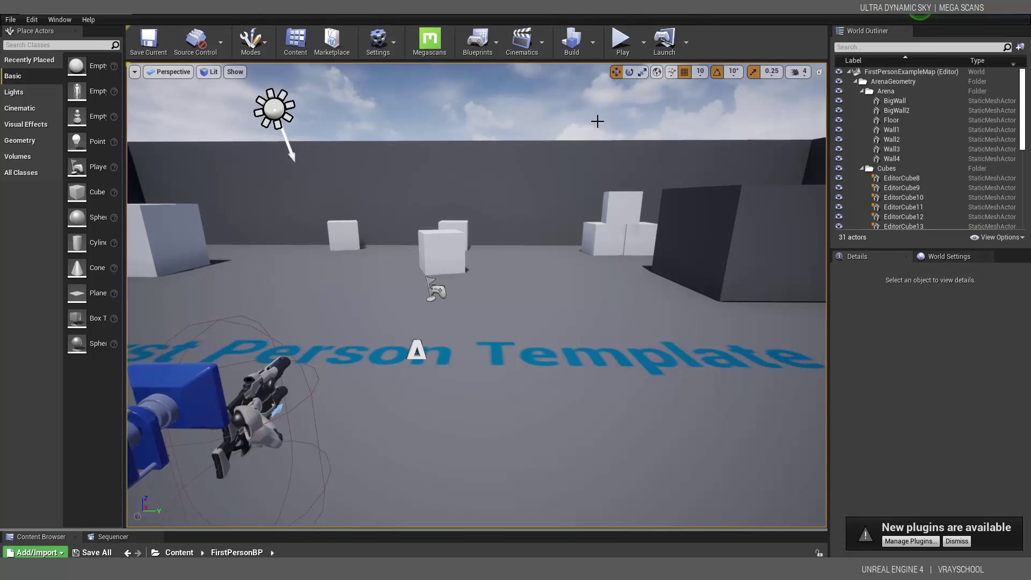
{"action": "left_click", "coordinate": [622, 40]}
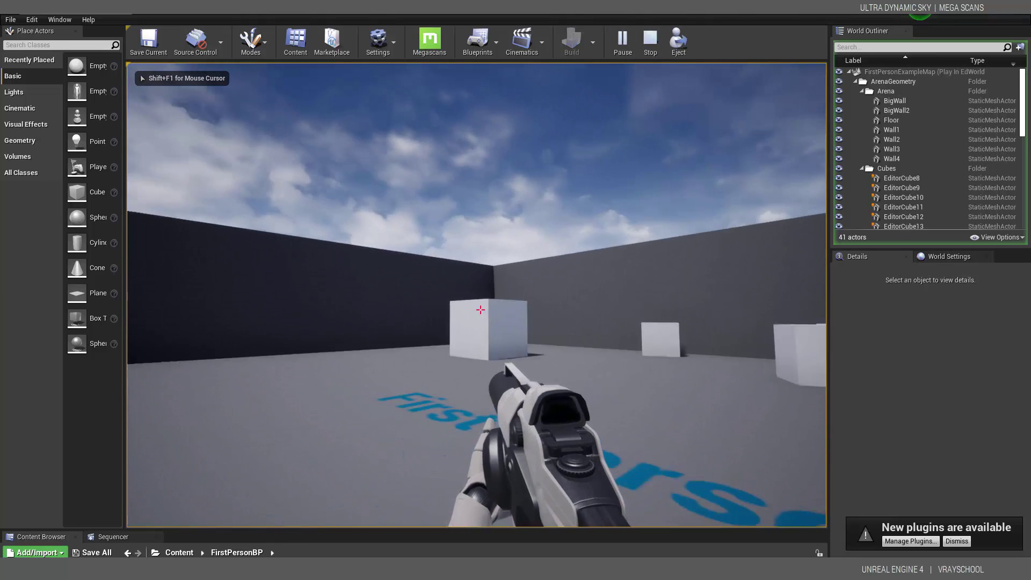
{"action": "left_click", "coordinate": [480, 310]}
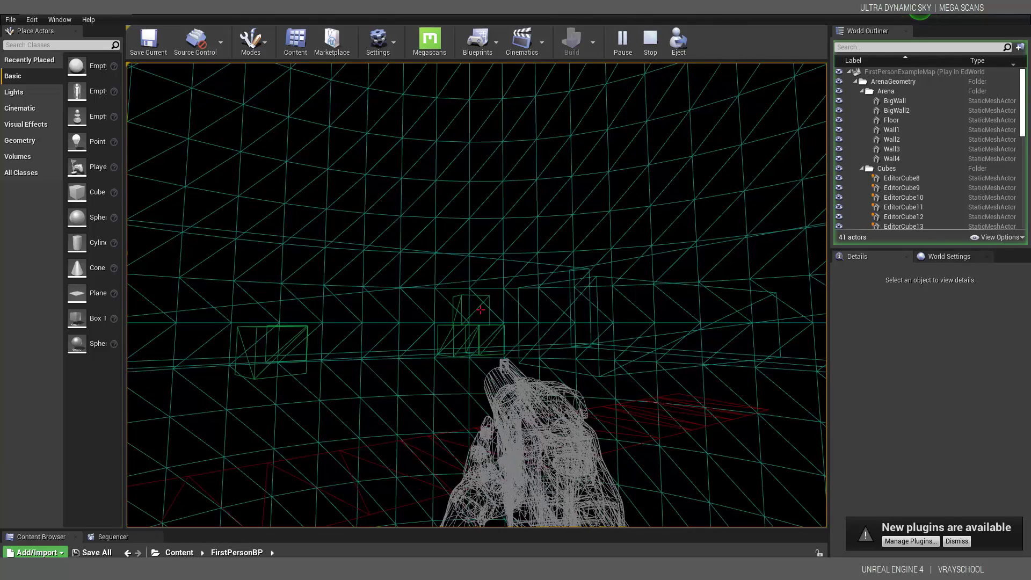
{"action": "key", "text": "Escape"}
{"action": "right_click_drag", "start_coordinate": [660, 242], "coordinate": [409, 182]}
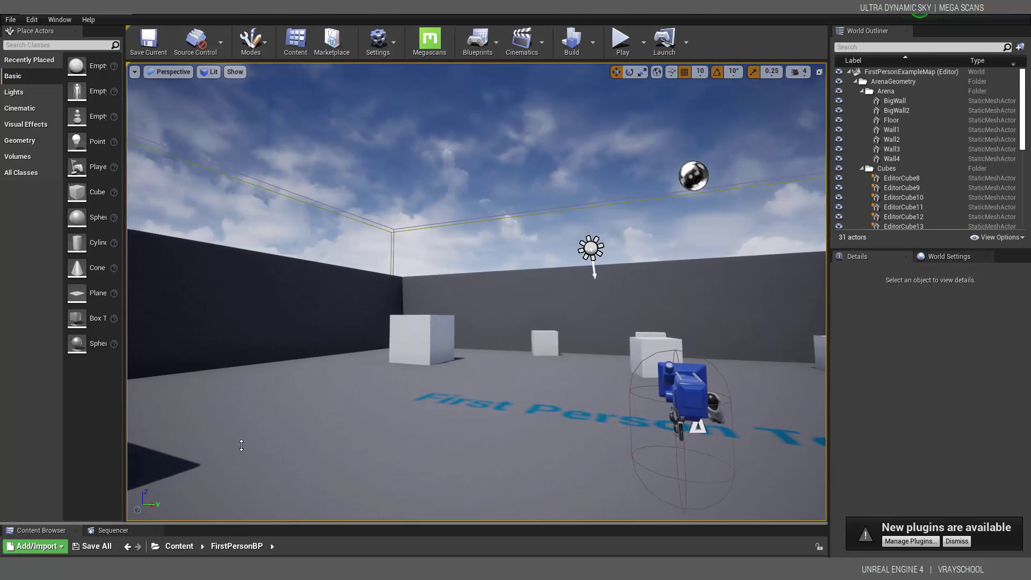
Enlarge the Content Browser and go up from FirstPersonBP to the root Content folder.
{"action": "left_click_drag", "start_coordinate": [242, 530], "coordinate": [242, 428]}
{"action": "left_click", "coordinate": [156, 448]}
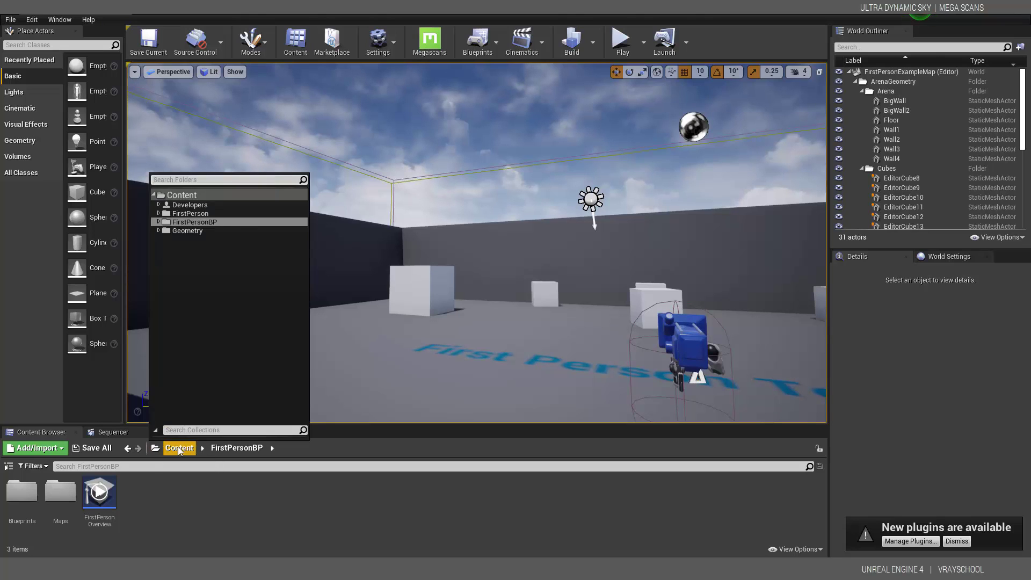
{"action": "left_click", "coordinate": [179, 448]}
{"action": "left_click", "coordinate": [156, 448]}
{"action": "left_click", "coordinate": [167, 452]}
{"action": "left_click", "coordinate": [156, 447]}
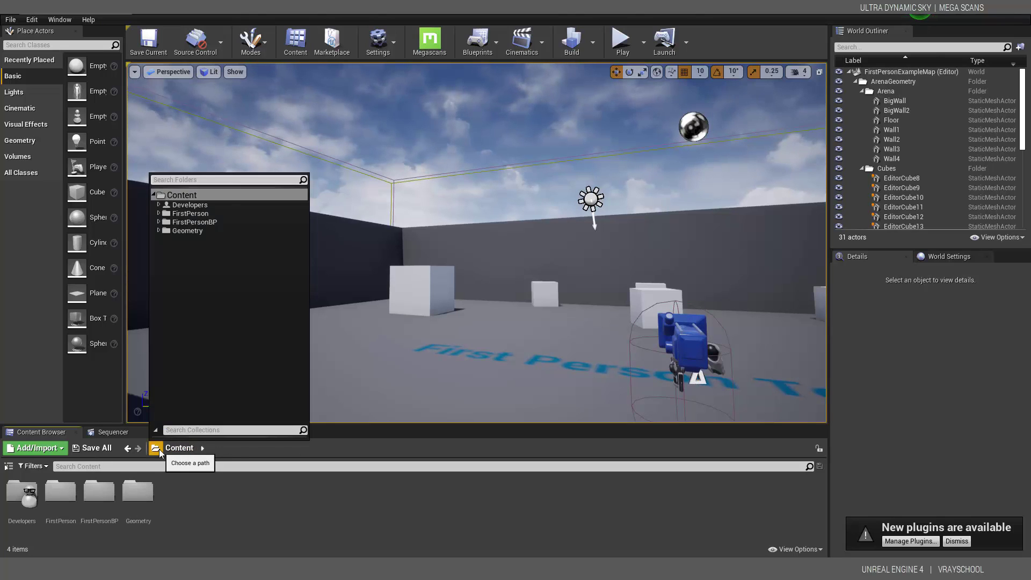
{"action": "left_click", "coordinate": [172, 500]}
Create a new empty level.
{"action": "left_click", "coordinate": [11, 19]}
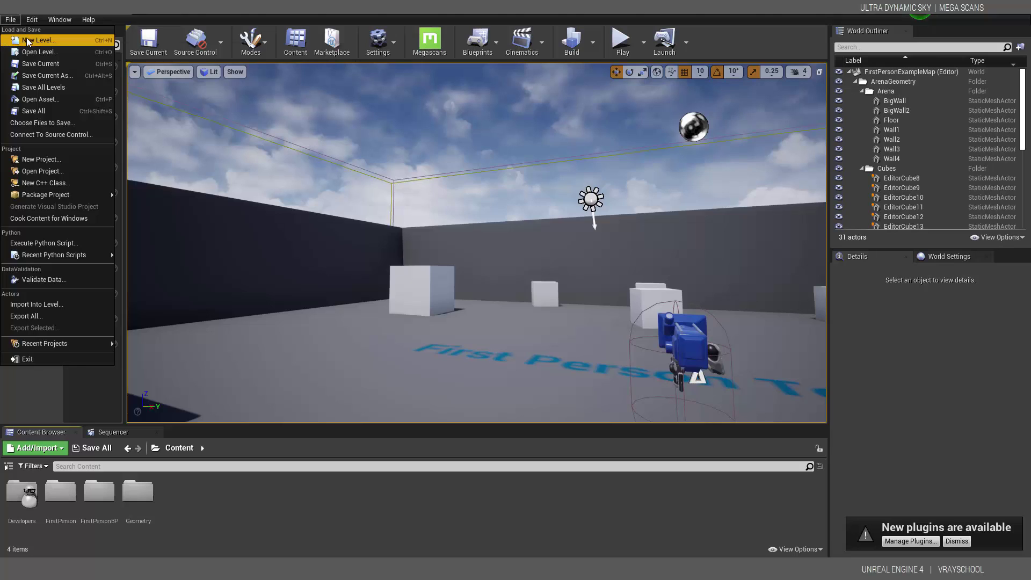
{"action": "left_click", "coordinate": [33, 39]}
{"action": "left_click", "coordinate": [433, 338]}
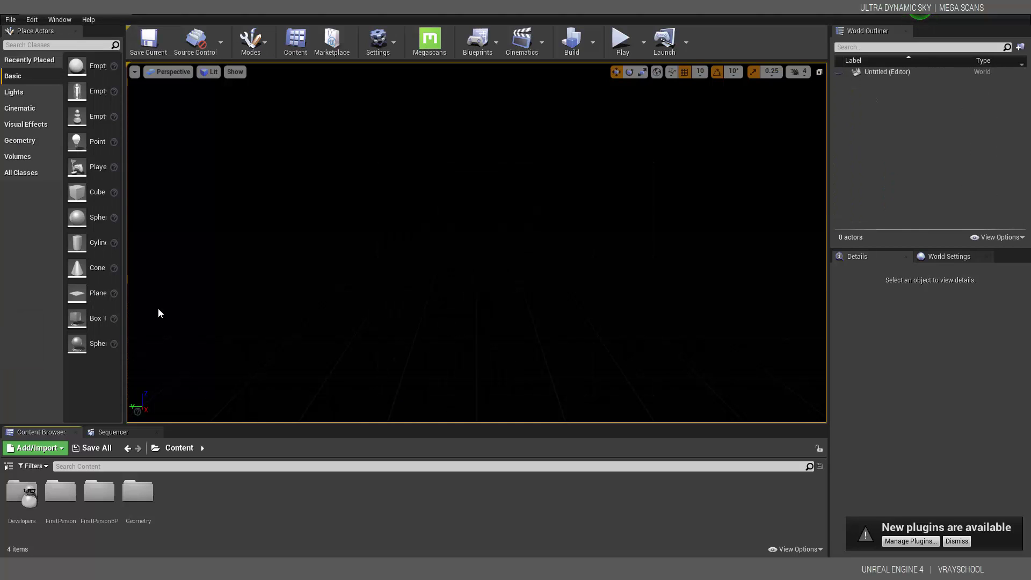
Set the position grid snap size to 100.
{"action": "left_click", "coordinate": [700, 72]}
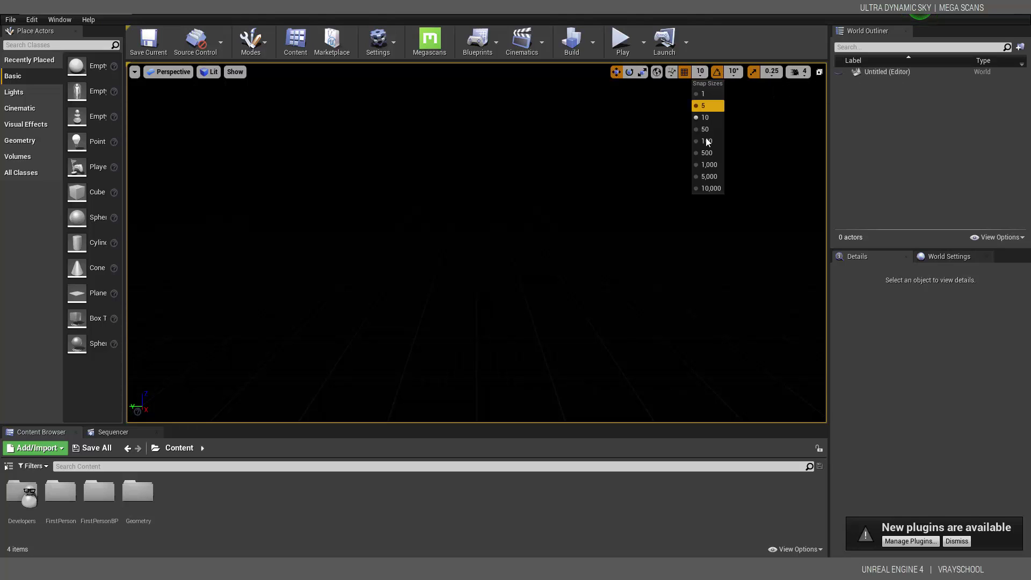
{"action": "left_click", "coordinate": [706, 141]}
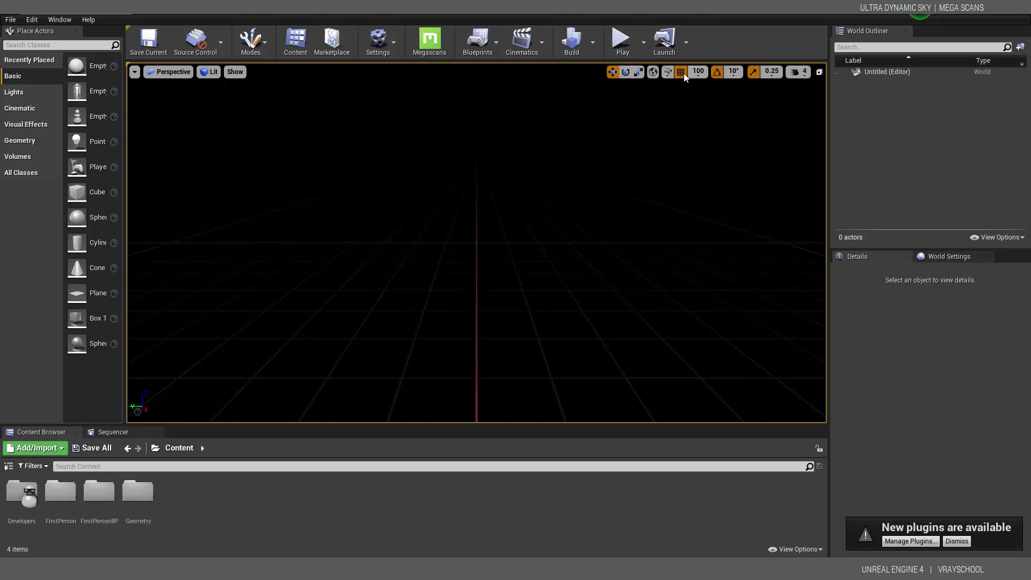
{"action": "scroll", "coordinate": [486, 272], "scroll_direction": "up", "scroll_amount": 2}
Import the Surface FBX from the 3ds Max export folder into Content with the default import options, and close the Message Log.
{"action": "right_click", "coordinate": [248, 505]}
{"action": "right_click", "coordinate": [247, 504]}
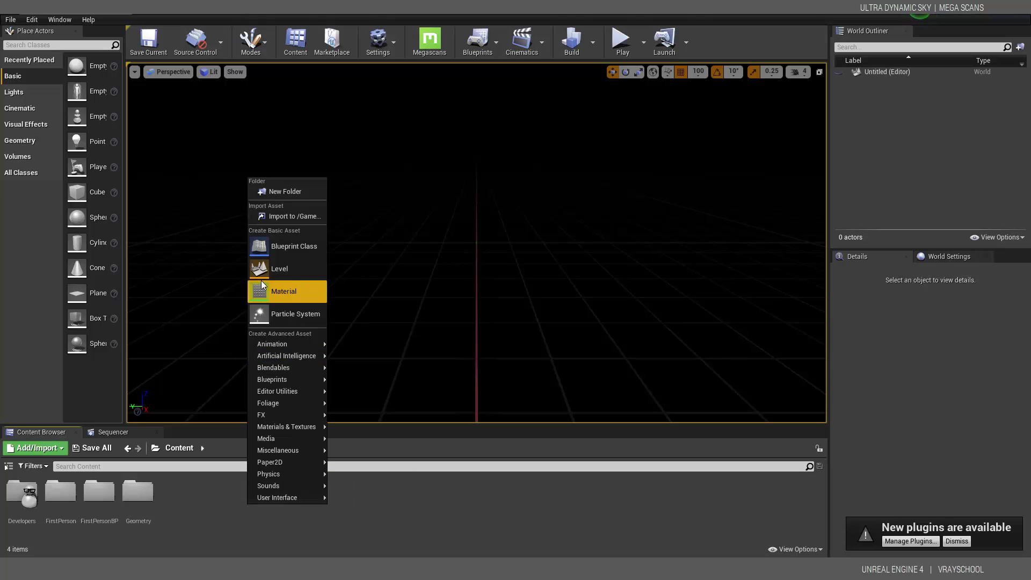
{"action": "left_click", "coordinate": [278, 215]}
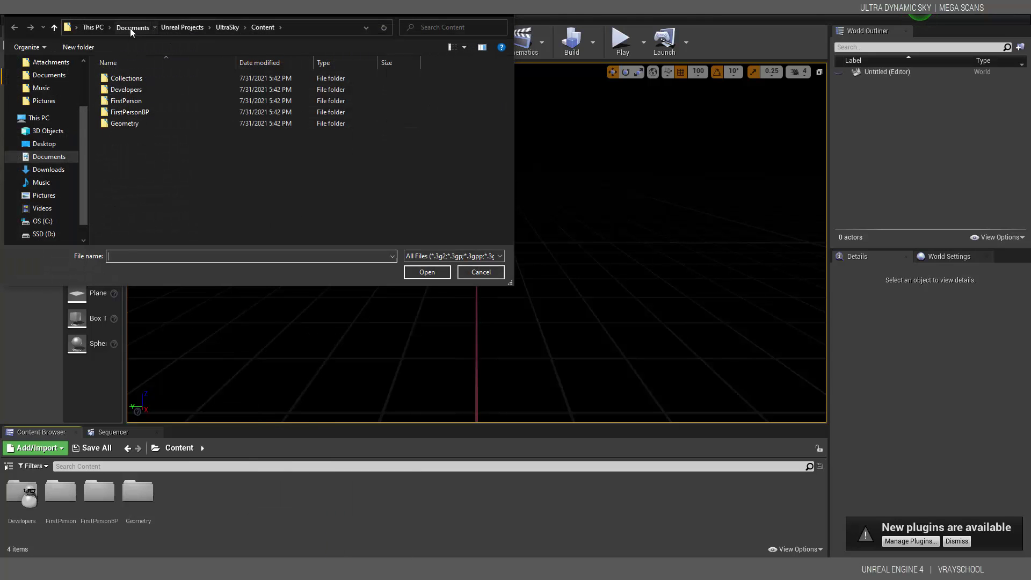
{"action": "left_click", "coordinate": [129, 28]}
{"action": "scroll", "coordinate": [157, 113], "scroll_direction": "up", "scroll_amount": 4}
{"action": "double_click", "coordinate": [133, 78]}
{"action": "double_click", "coordinate": [130, 110]}
{"action": "left_click", "coordinate": [130, 78]}
{"action": "double_click", "coordinate": [131, 75]}
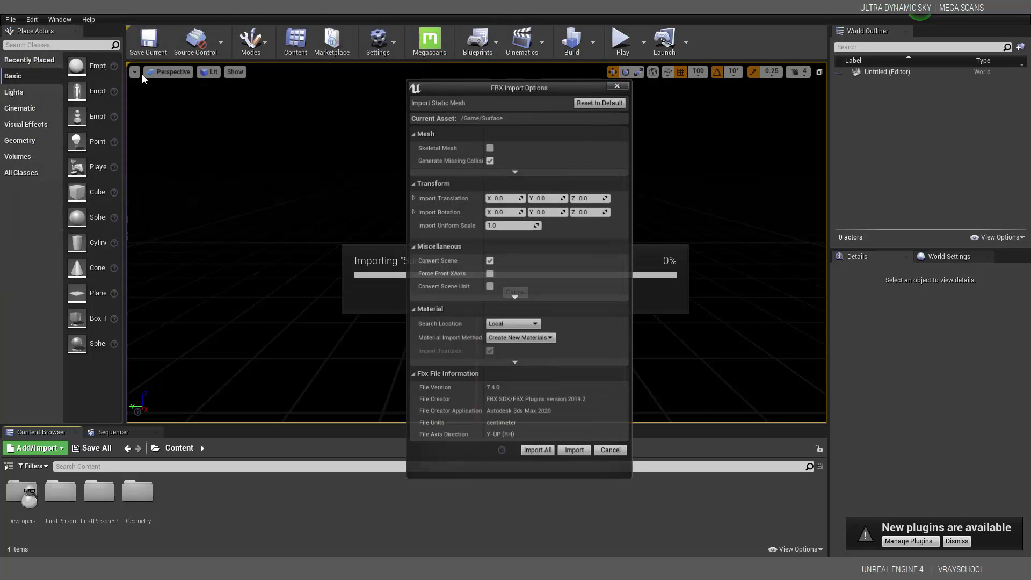
{"action": "left_click", "coordinate": [574, 450]}
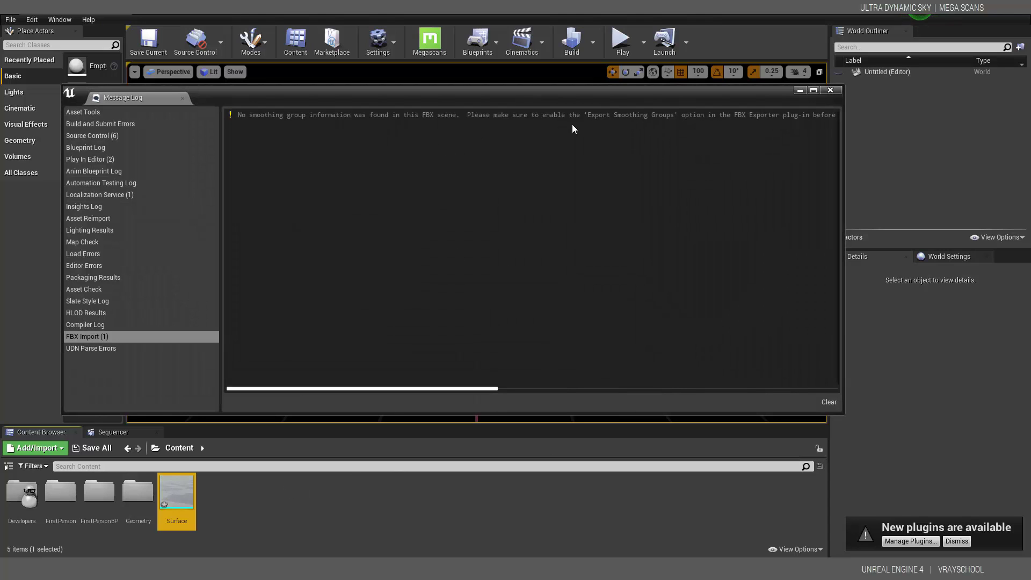
{"action": "left_click", "coordinate": [830, 90]}
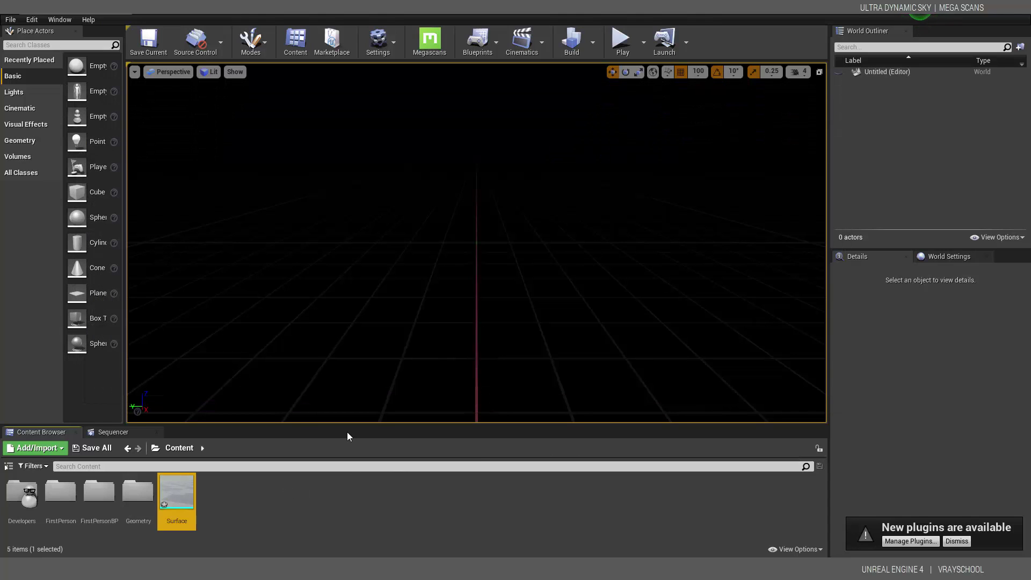
Place the Surface mesh at the level's origin and duplicate it twice along Y to form a row of three adjoining tiles.
{"action": "mouse_move", "coordinate": [182, 483]}
{"action": "left_click_drag", "start_coordinate": [185, 485], "coordinate": [458, 256]}
{"action": "scroll", "coordinate": [472, 255], "scroll_direction": "up", "scroll_amount": 2}
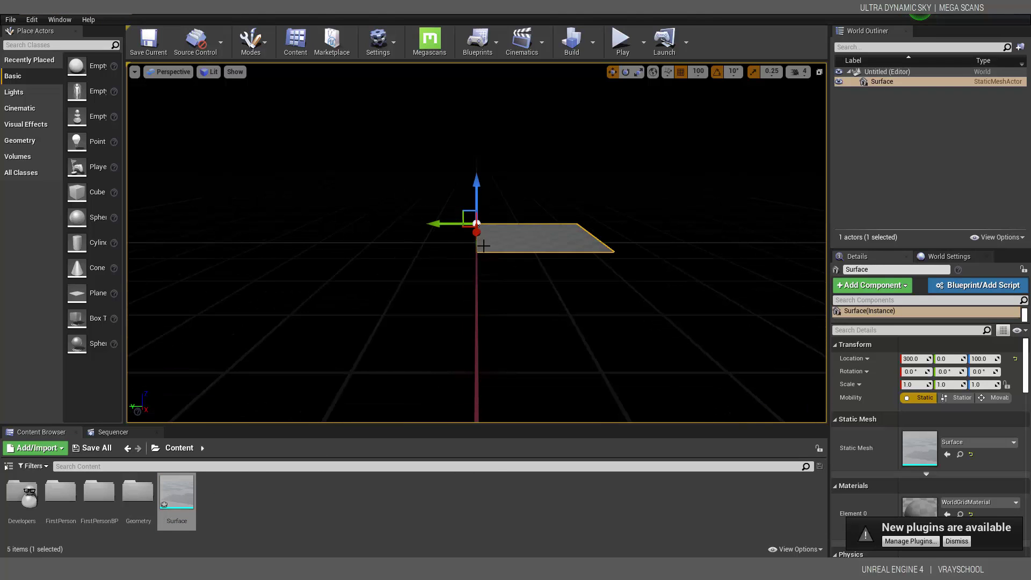
{"action": "left_click_drag", "start_coordinate": [470, 218], "coordinate": [497, 288]}
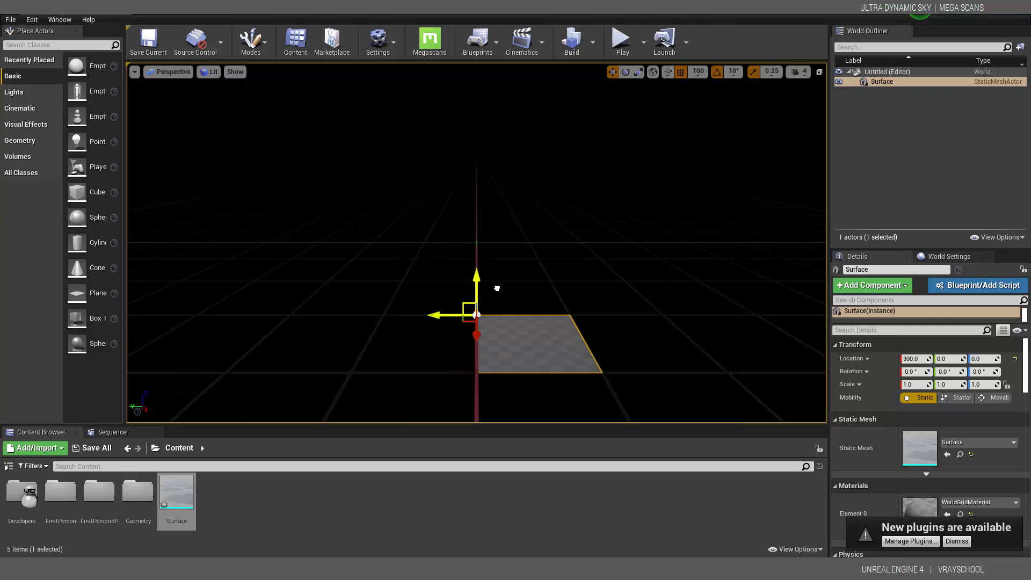
{"action": "middle_click_drag", "start_coordinate": [502, 293], "coordinate": [502, 238]}
{"action": "left_click_drag", "start_coordinate": [478, 392], "coordinate": [385, 277]}
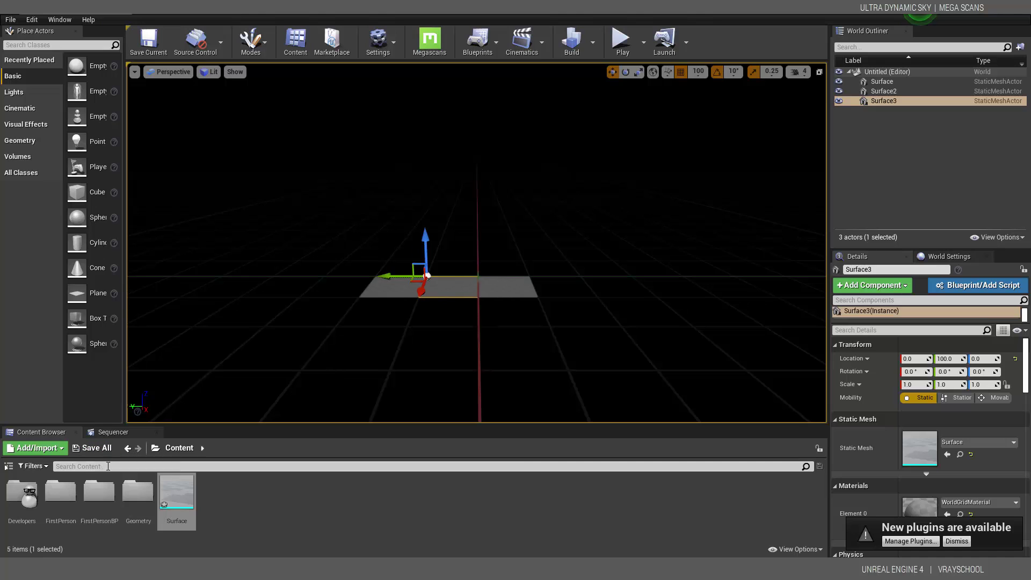
Check that Enable Displacement is on in the Megascans settings, and enable Python remote execution in the Project Settings.
{"action": "left_click", "coordinate": [430, 43]}
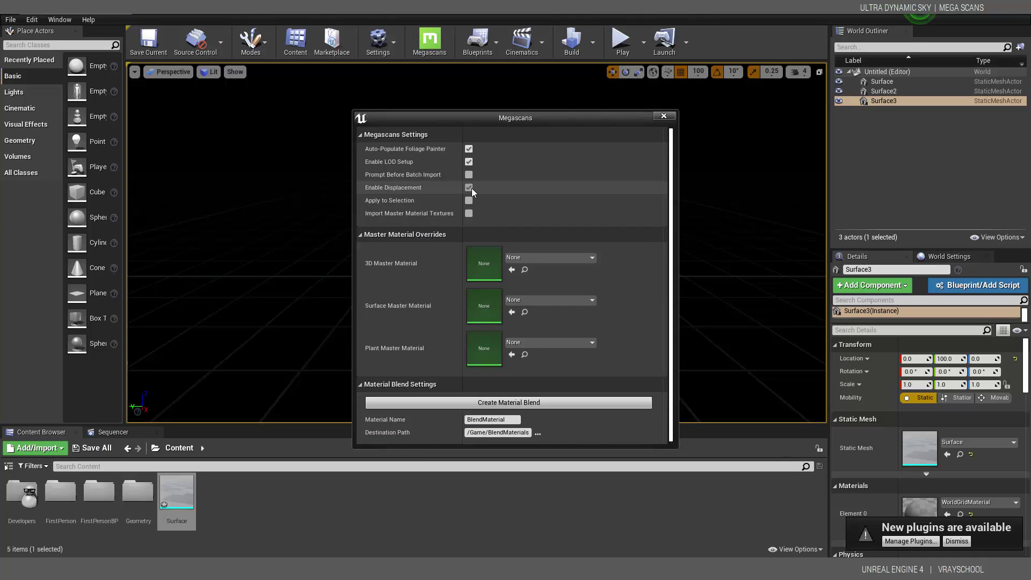
{"action": "left_click", "coordinate": [664, 117]}
{"action": "left_click", "coordinate": [394, 43]}
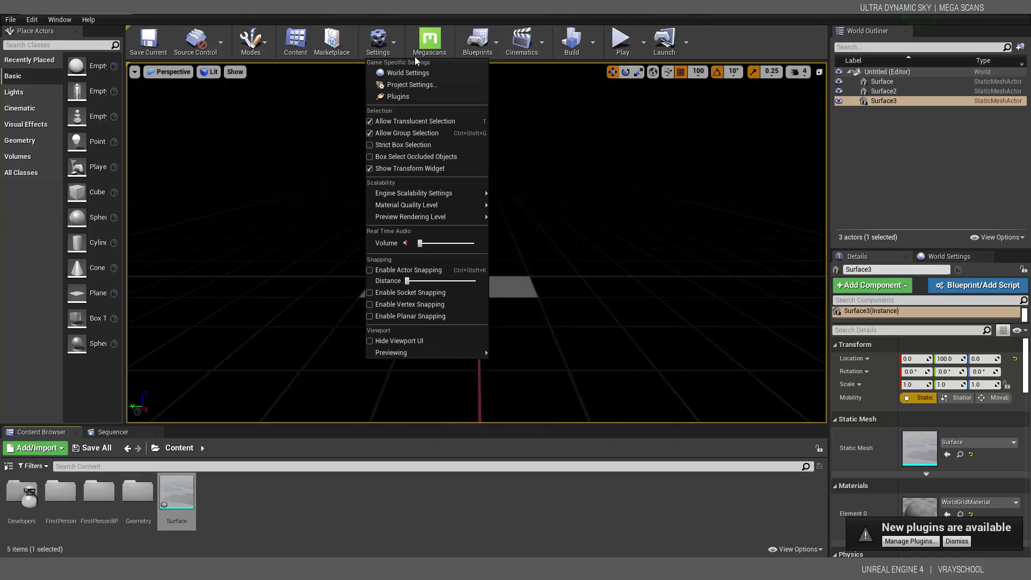
{"action": "left_click", "coordinate": [428, 86]}
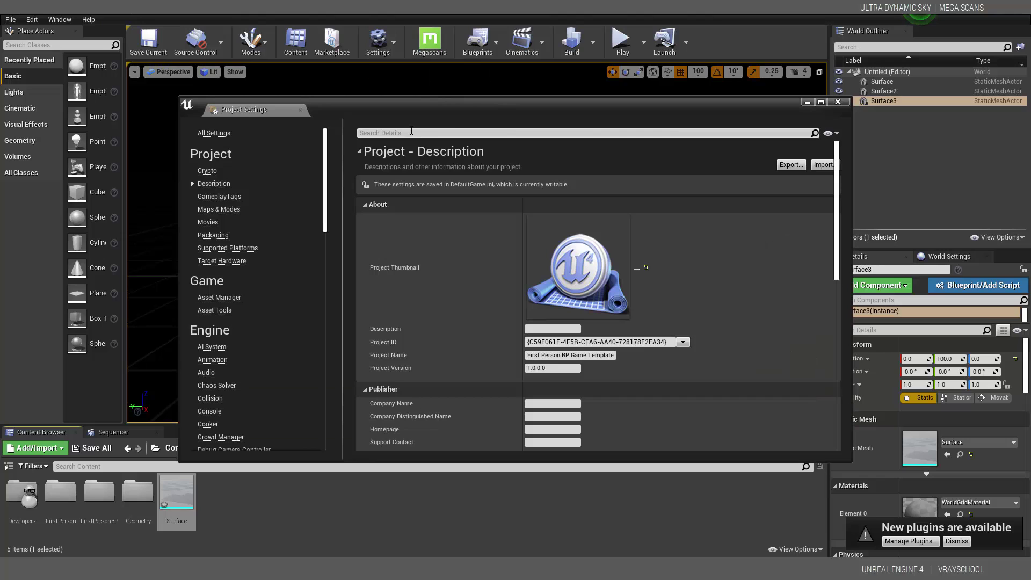
{"action": "type", "text": "pyt"}
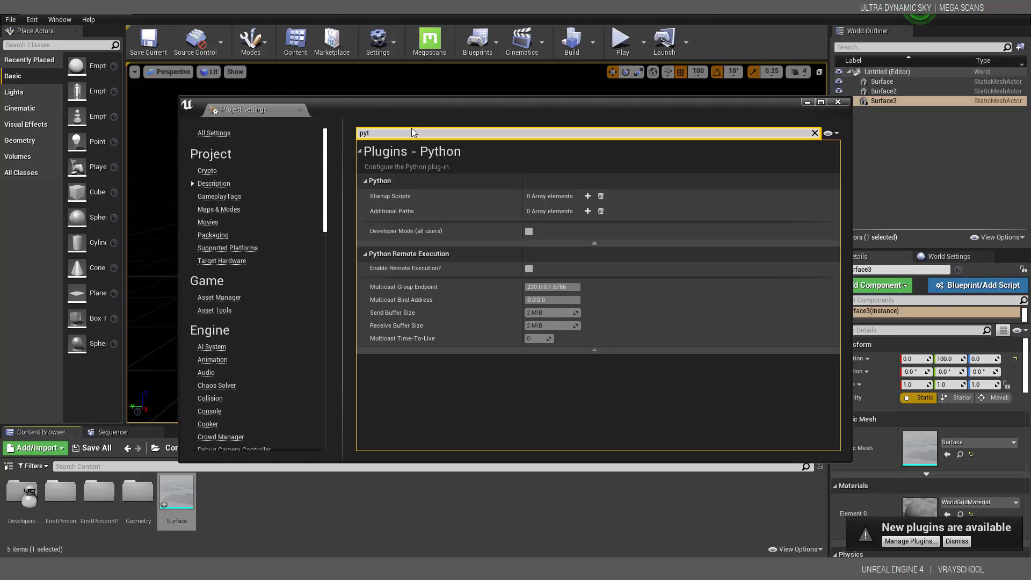
{"action": "left_click", "coordinate": [529, 268]}
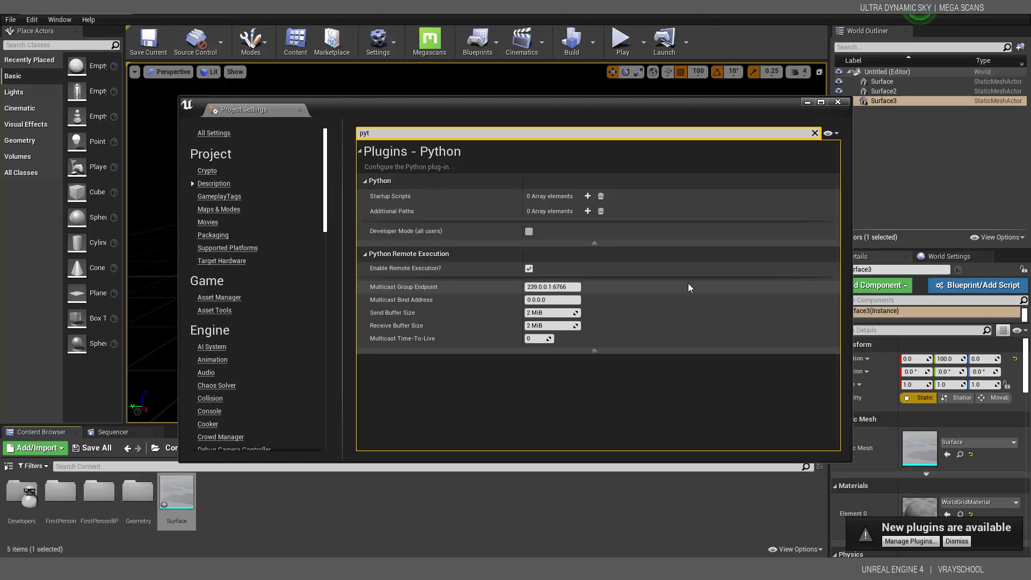
{"action": "left_click", "coordinate": [837, 103]}
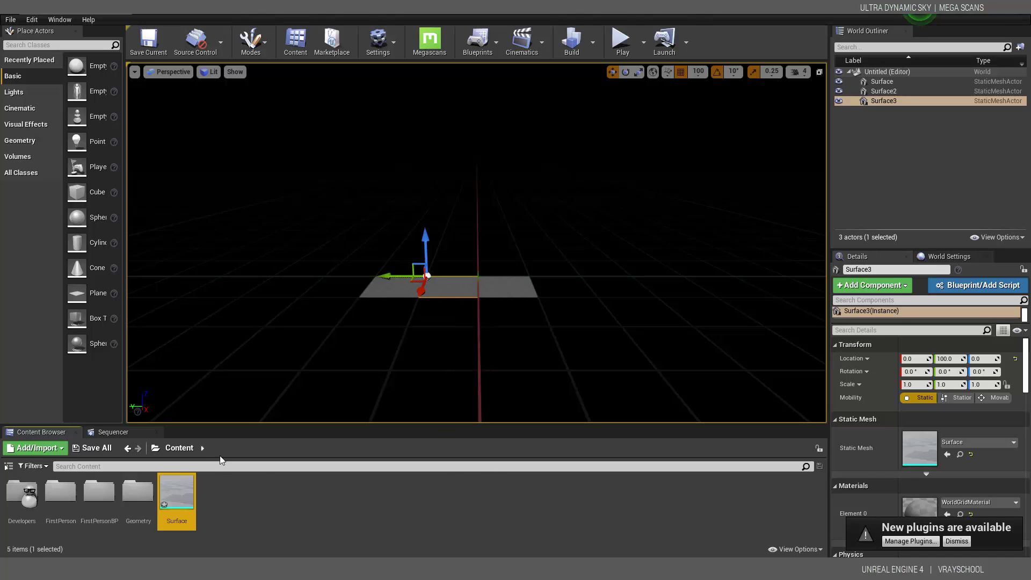
Switch to Quixel Bridge and search the Surfaces category for "peeble".
{"action": "key", "text": "alt+Tab"}
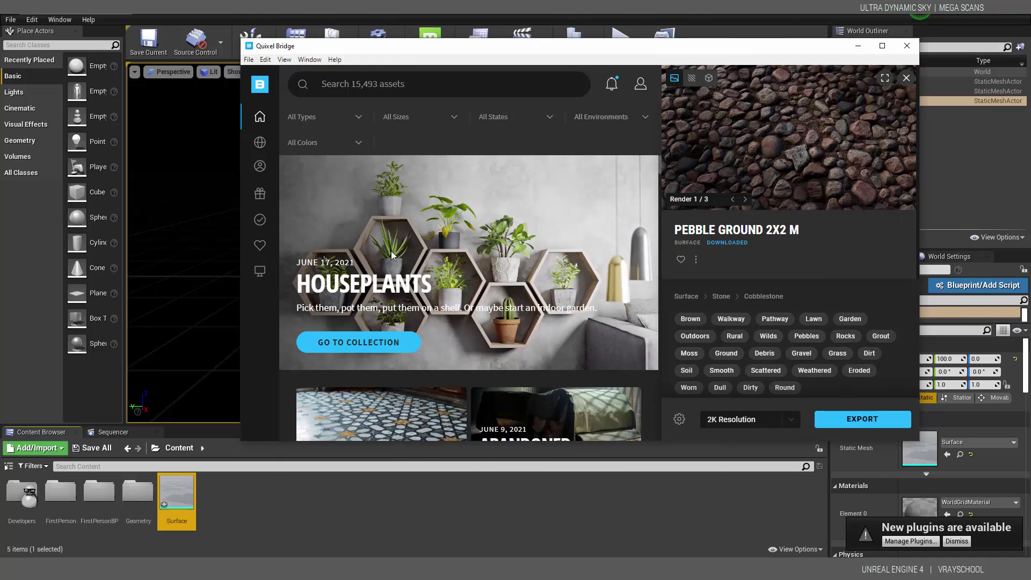
{"action": "mouse_move", "coordinate": [268, 111]}
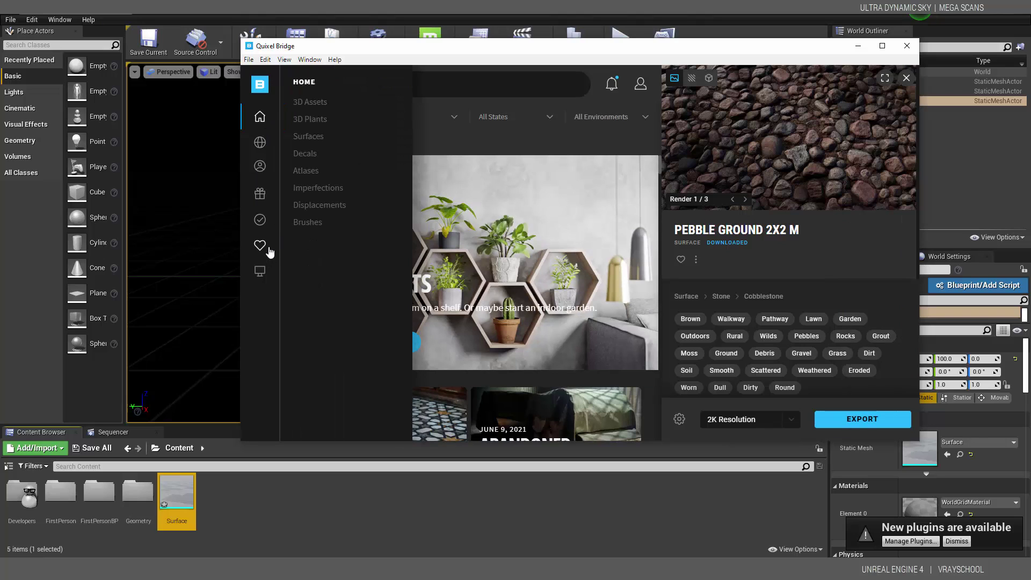
{"action": "left_click", "coordinate": [309, 137]}
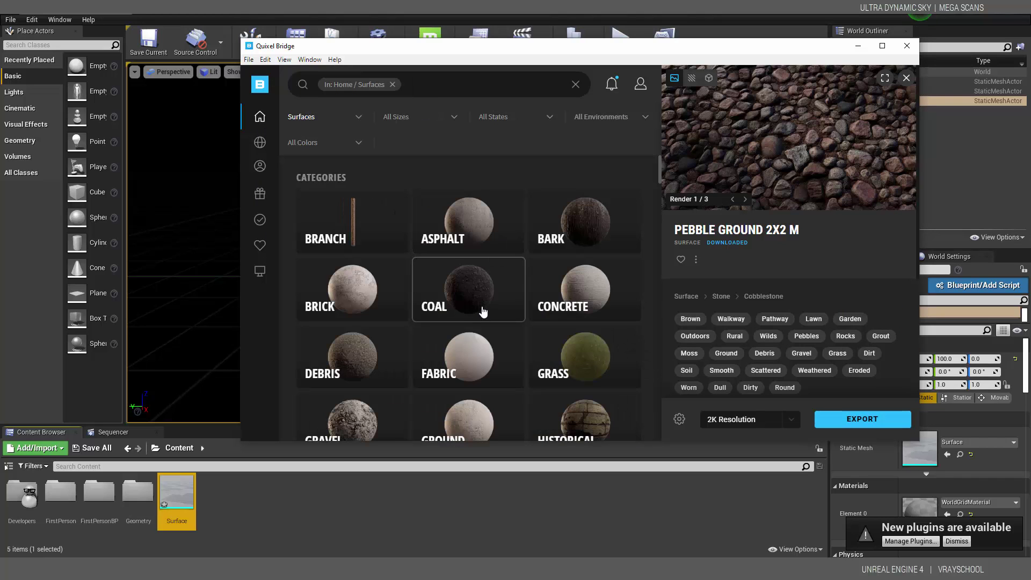
{"action": "mouse_move", "coordinate": [266, 117]}
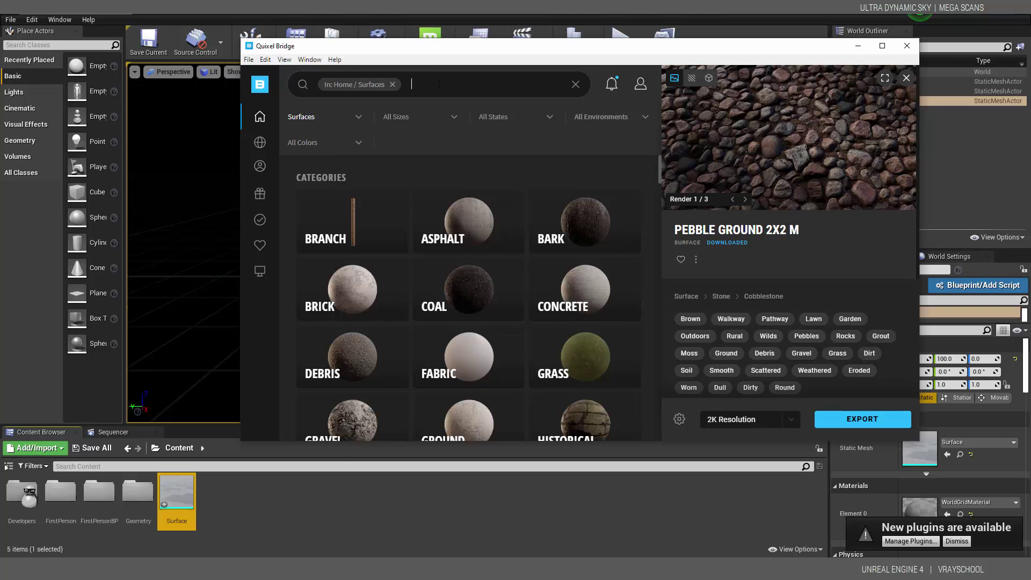
{"action": "type", "text": "peeb"}
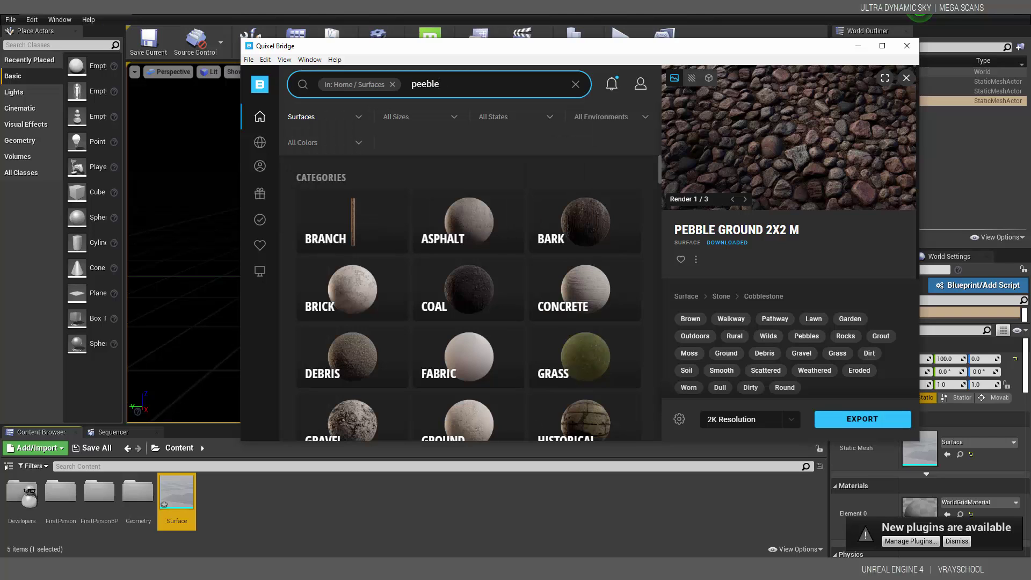
{"action": "type", "text": "le"}
{"action": "key", "text": "Return"}
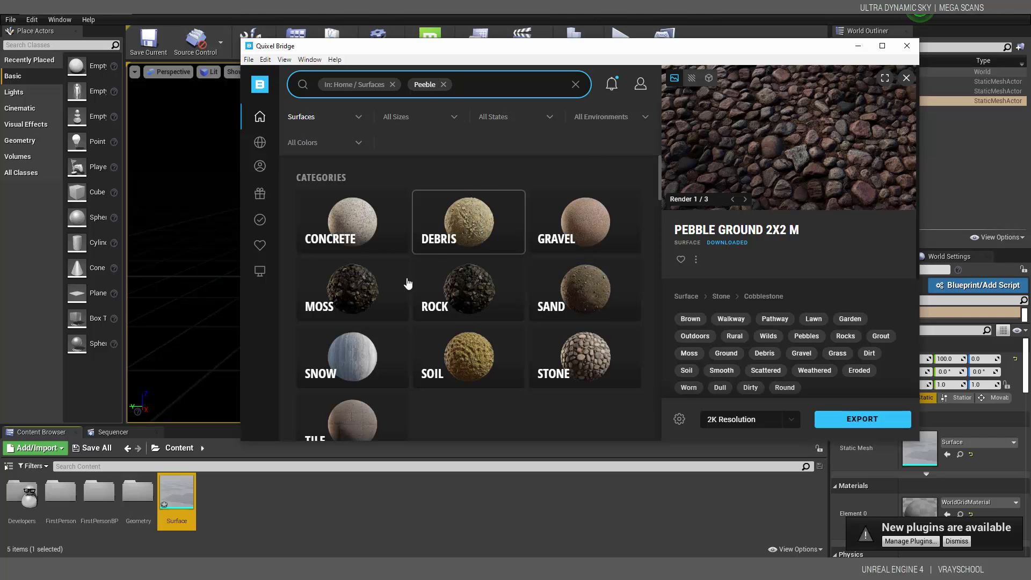
Browse the pebble results without the Surfaces category filter and export the Pebble Ground 2x2 M surface at 2K resolution to Unreal Engine.
{"action": "left_click", "coordinate": [475, 289]}
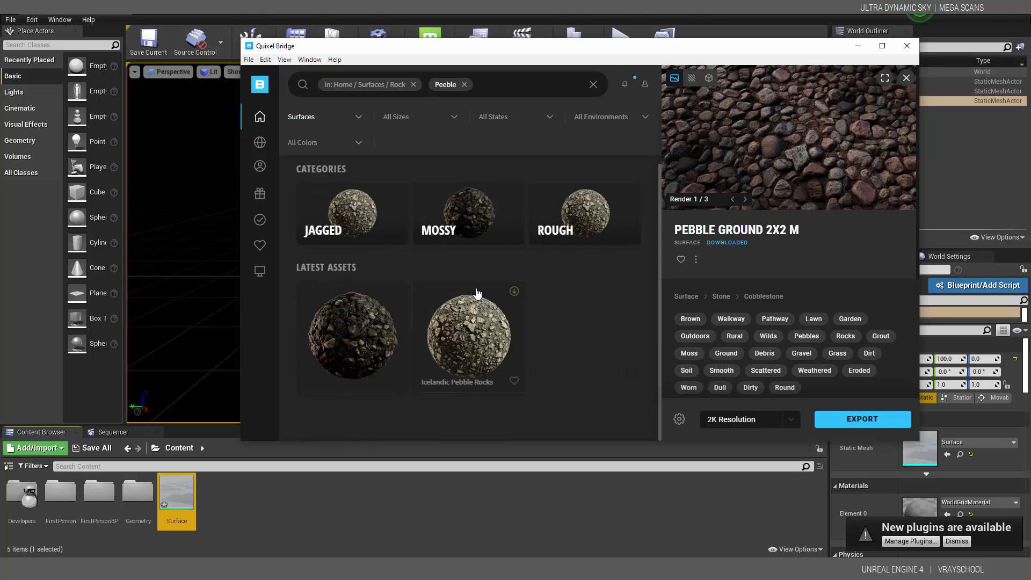
{"action": "scroll", "coordinate": [476, 288], "scroll_direction": "up", "scroll_amount": 1}
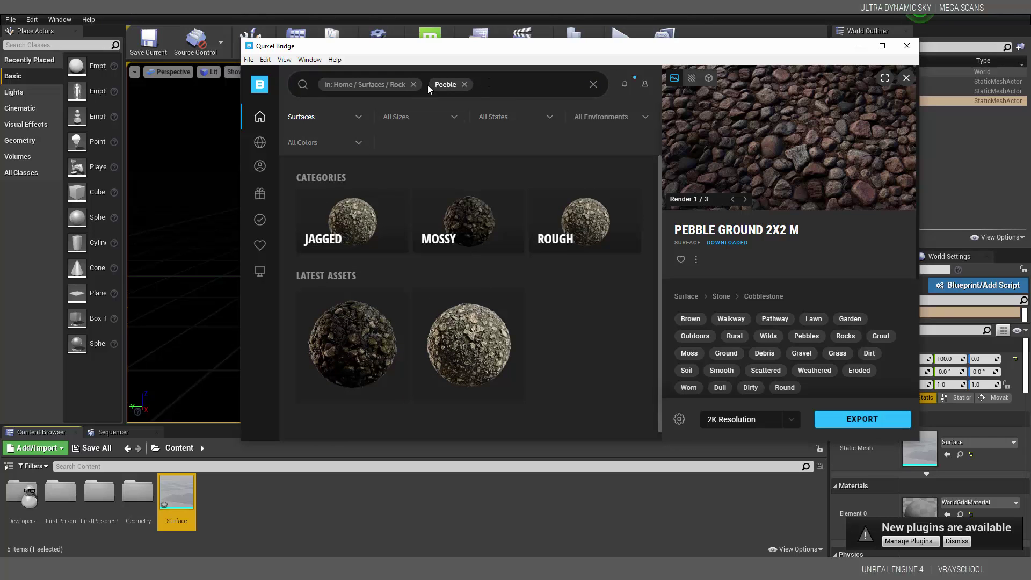
{"action": "left_click", "coordinate": [411, 85]}
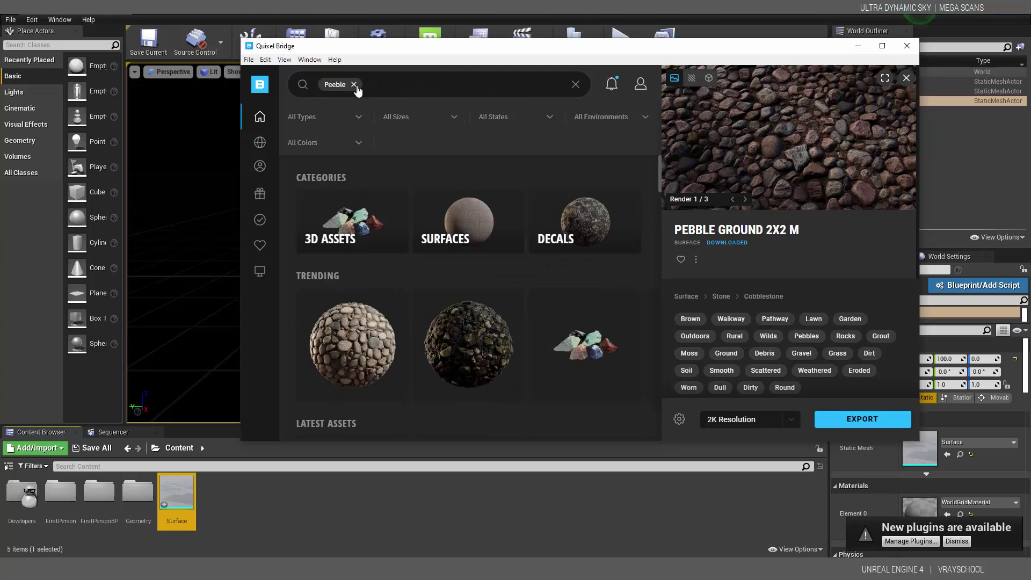
{"action": "scroll", "coordinate": [528, 289], "scroll_direction": "down", "scroll_amount": 10}
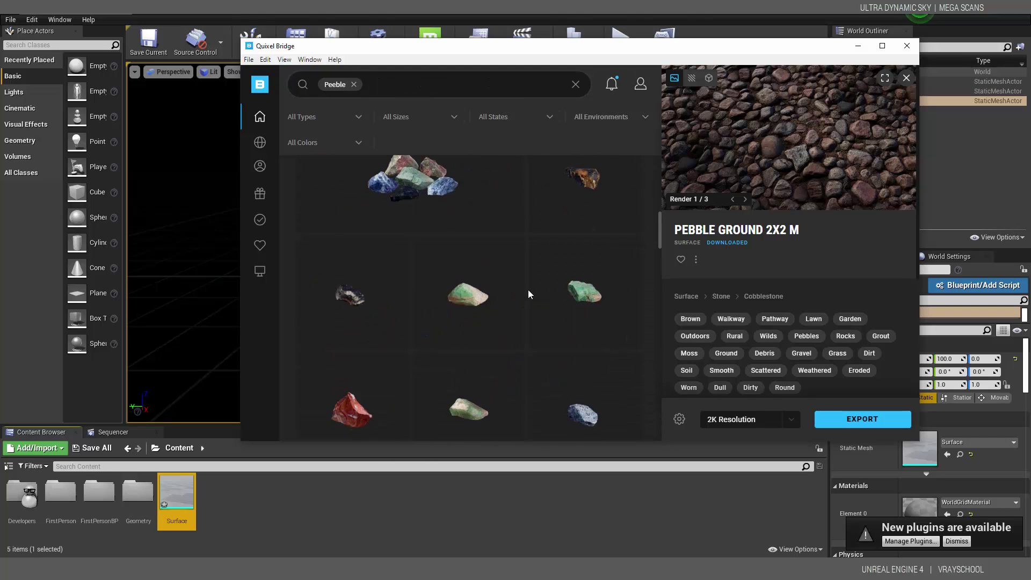
{"action": "scroll", "coordinate": [517, 298], "scroll_direction": "down", "scroll_amount": 10}
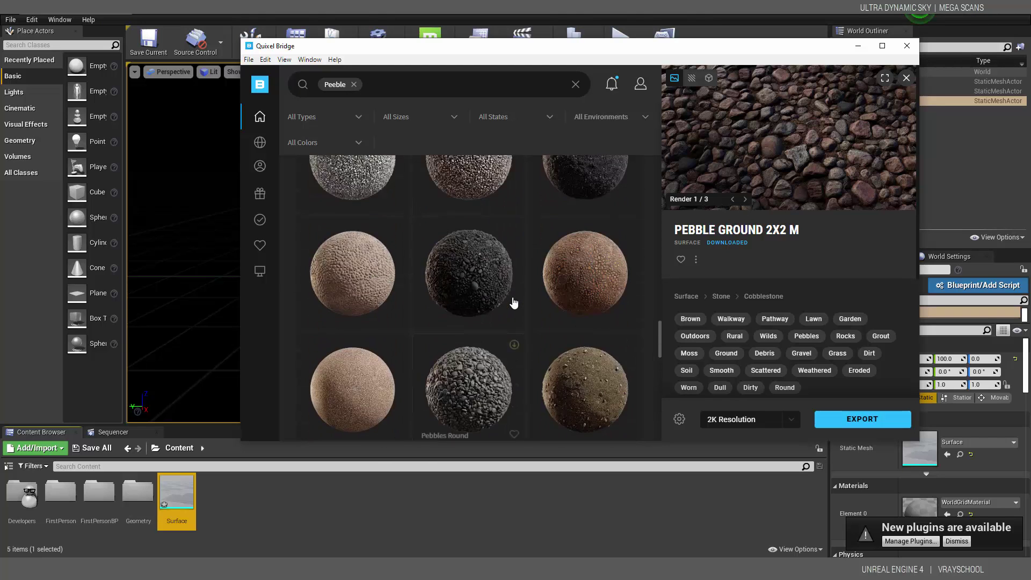
{"action": "scroll", "coordinate": [513, 302], "scroll_direction": "up", "scroll_amount": 4}
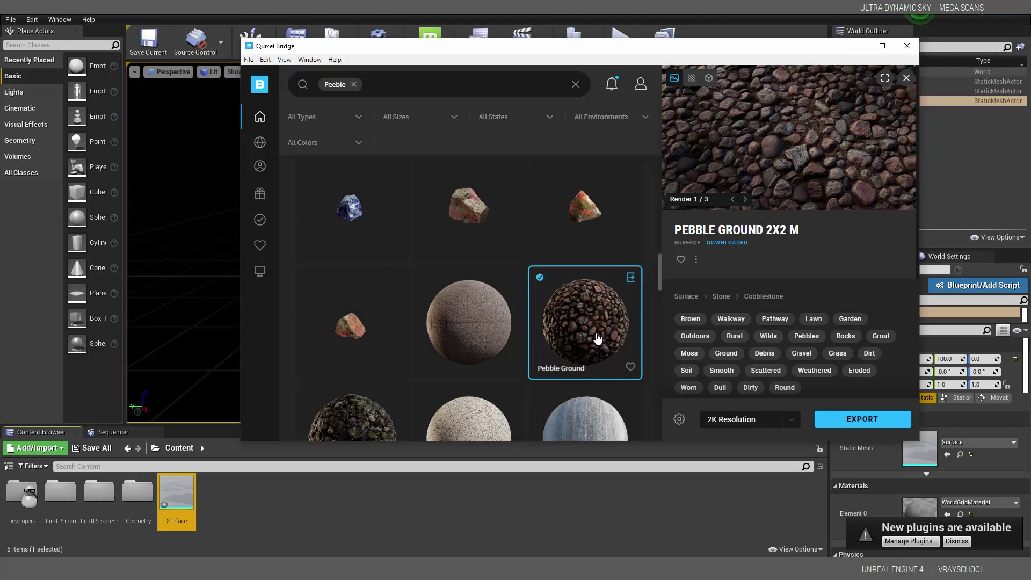
{"action": "left_click", "coordinate": [864, 422]}
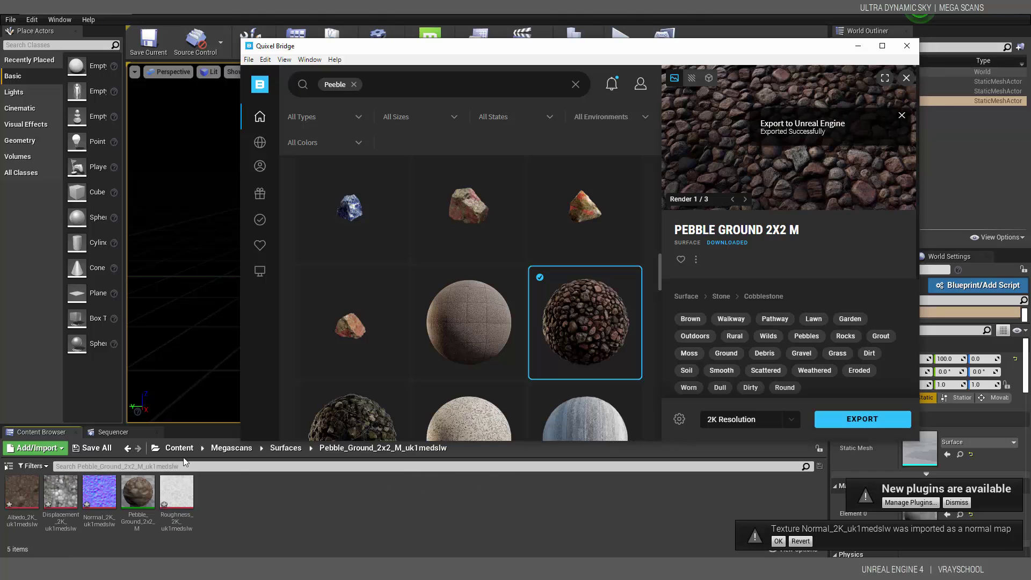
Back in Unreal Engine, open the Pebble_Ground_2x2_M material instance, enable its Displacement Amount override, and recheck the Megascans displacement setting.
{"action": "left_click", "coordinate": [223, 505]}
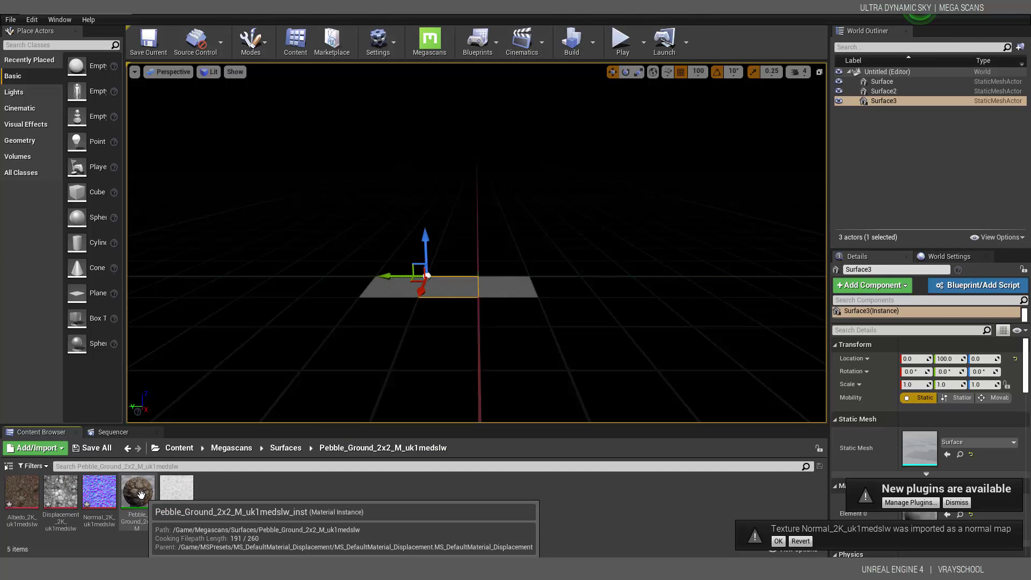
{"action": "double_click", "coordinate": [138, 491]}
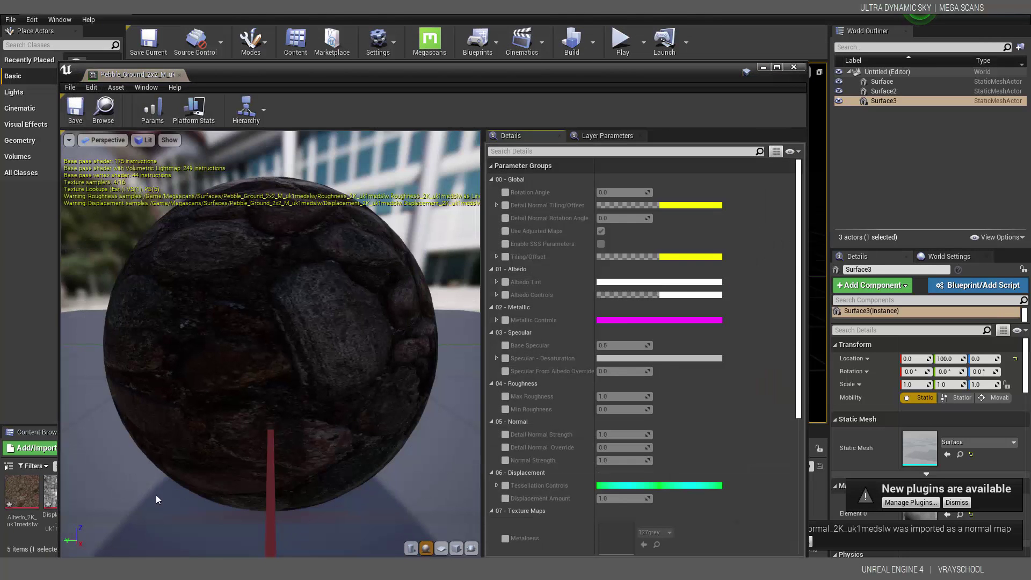
{"action": "left_click", "coordinate": [505, 498]}
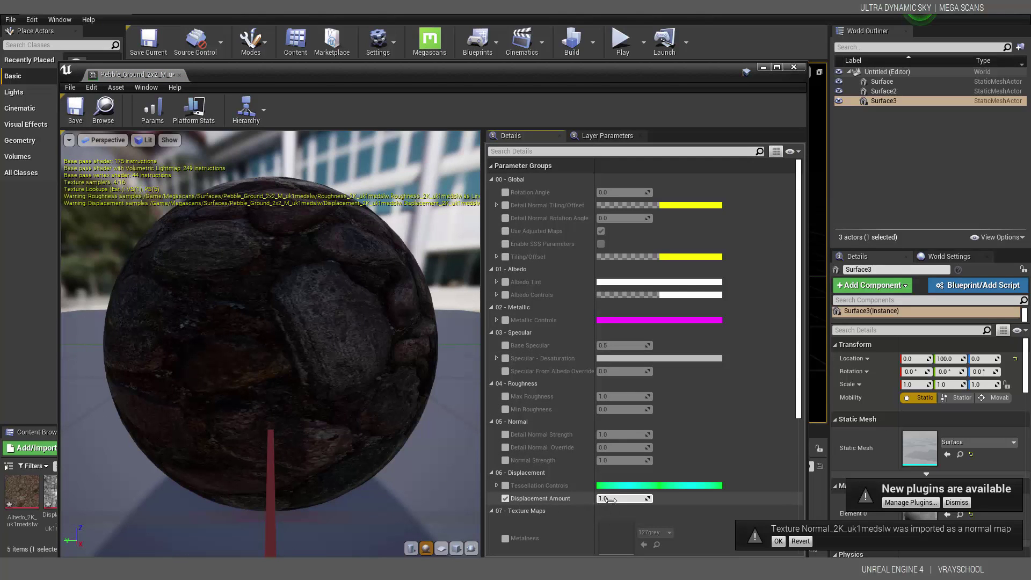
{"action": "left_click", "coordinate": [432, 60]}
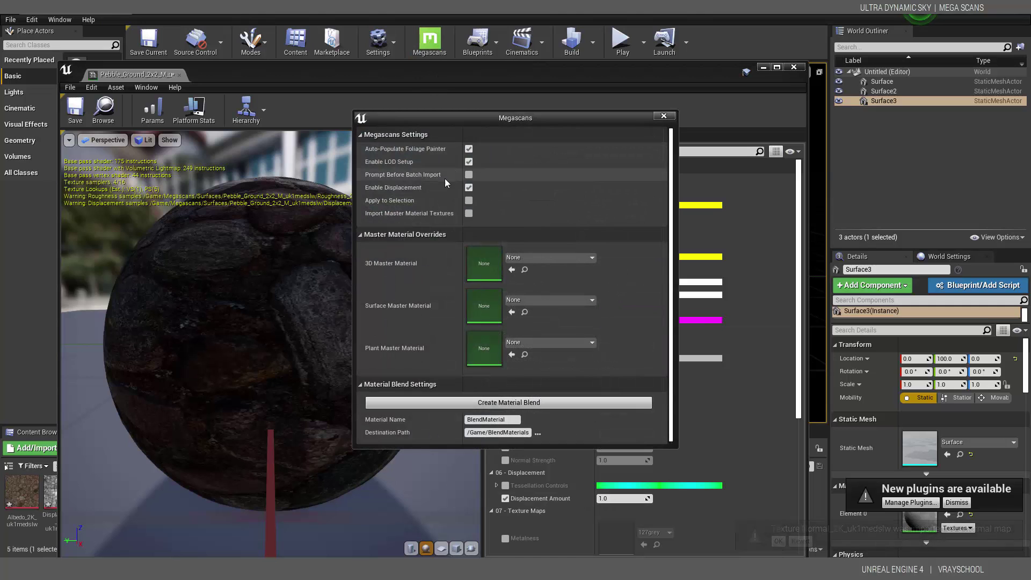
{"action": "left_click", "coordinate": [666, 121]}
Move the material editor window clear of the tiles and apply the Pebble_Ground_2x2_M material to all three Surface tiles.
{"action": "left_click_drag", "start_coordinate": [506, 87], "coordinate": [661, 43]}
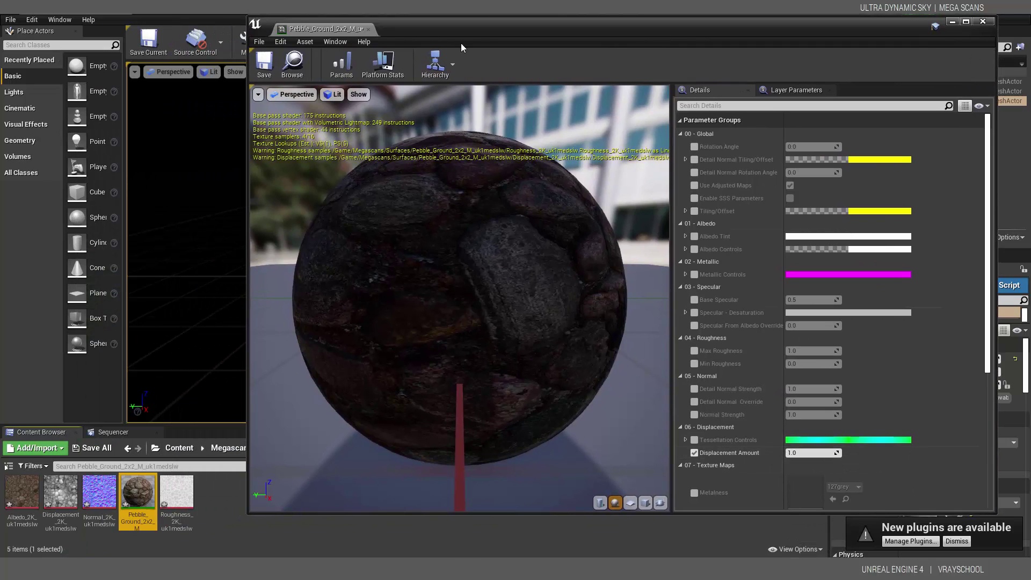
{"action": "left_click_drag", "start_coordinate": [439, 32], "coordinate": [680, 65]}
{"action": "left_click_drag", "start_coordinate": [144, 512], "coordinate": [408, 290]}
{"action": "left_click_drag", "start_coordinate": [141, 483], "coordinate": [441, 280]}
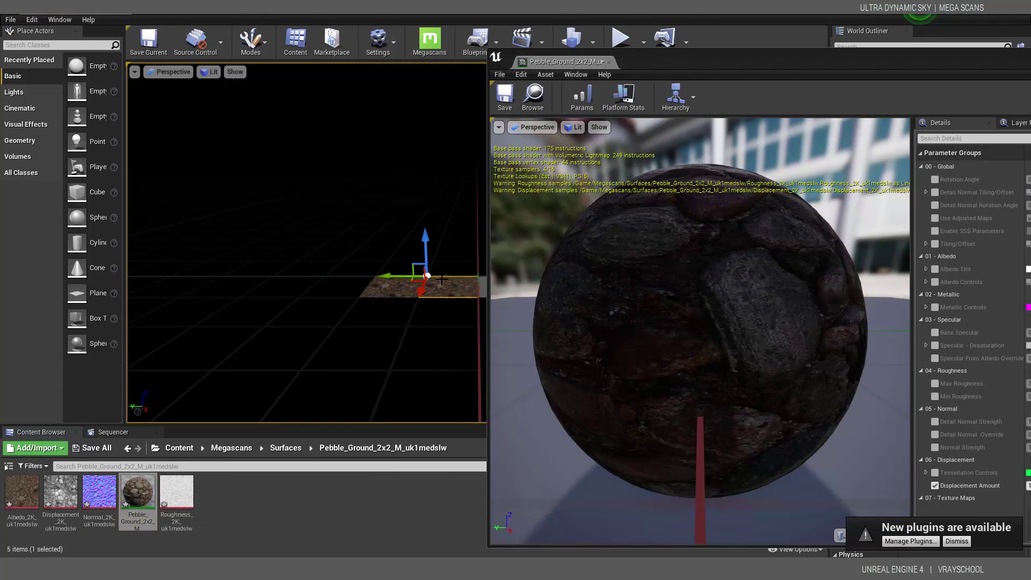
{"action": "left_click_drag", "start_coordinate": [153, 480], "coordinate": [455, 281]}
Raise the pebble material's Displacement Amount until the stones bulge clearly from the tiles, and return to the level viewport to view them.
{"action": "scroll", "coordinate": [455, 281], "scroll_direction": "up", "scroll_amount": 3}
{"action": "scroll", "coordinate": [417, 329], "scroll_direction": "up", "scroll_amount": 3}
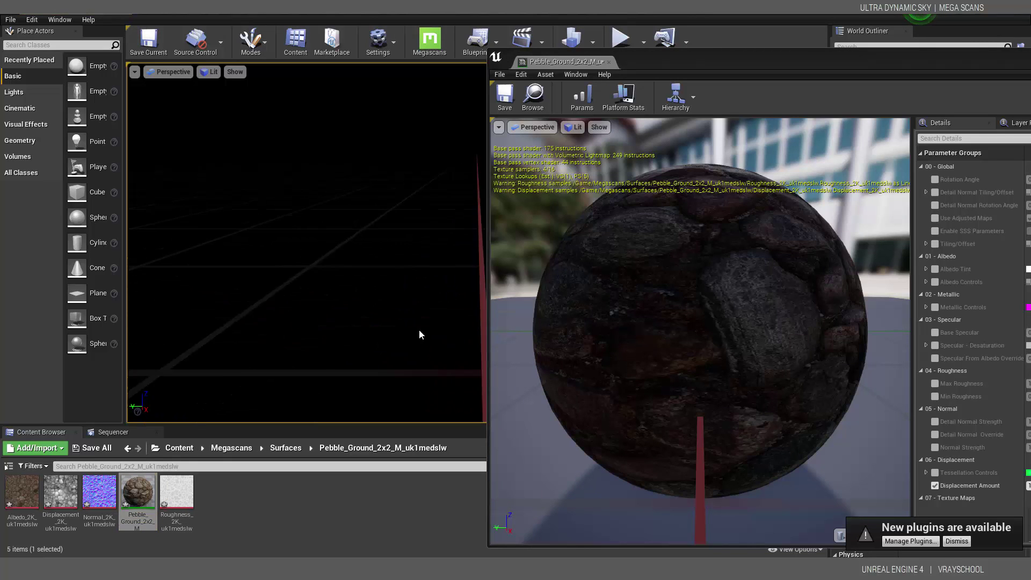
{"action": "middle_click_drag", "start_coordinate": [421, 326], "coordinate": [344, 376]}
{"action": "middle_click_drag", "start_coordinate": [452, 290], "coordinate": [483, 304]}
{"action": "scroll", "coordinate": [453, 290], "scroll_direction": "up", "scroll_amount": 3}
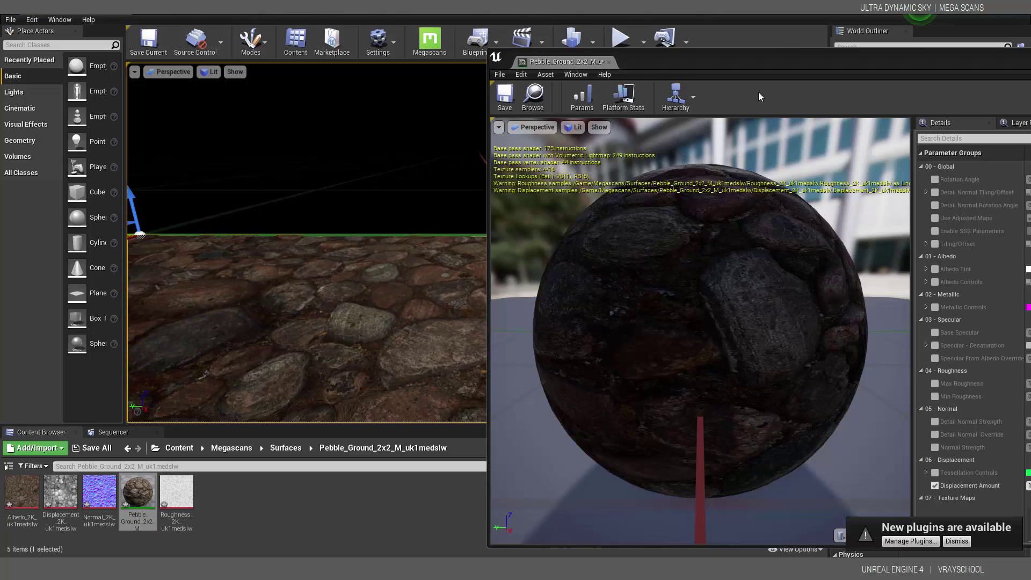
{"action": "left_click_drag", "start_coordinate": [774, 61], "coordinate": [605, 45]}
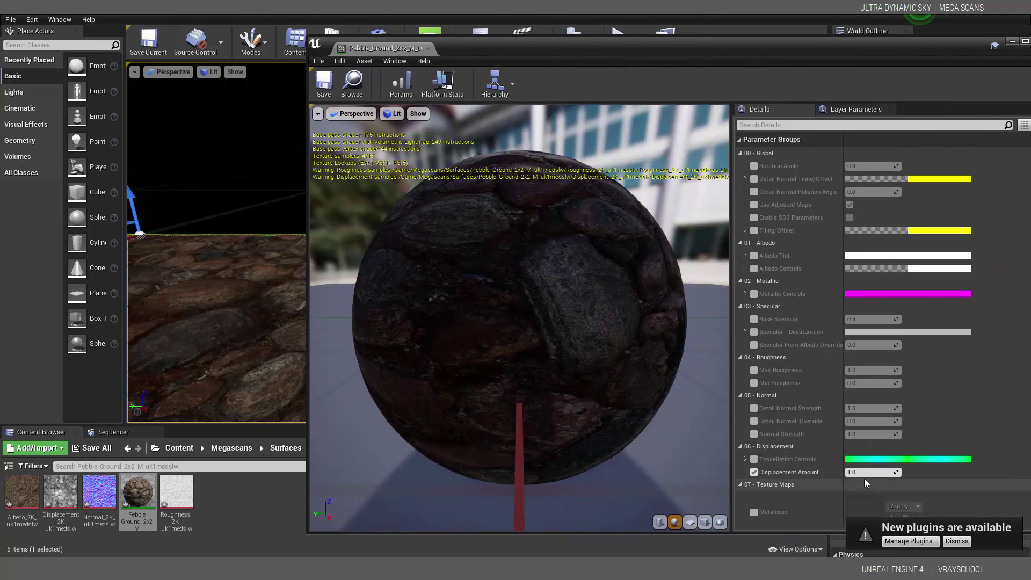
{"action": "left_click_drag", "start_coordinate": [866, 472], "coordinate": [966, 472]}
{"action": "left_click_drag", "start_coordinate": [1014, 52], "coordinate": [769, 71]}
{"action": "left_click", "coordinate": [622, 156]}
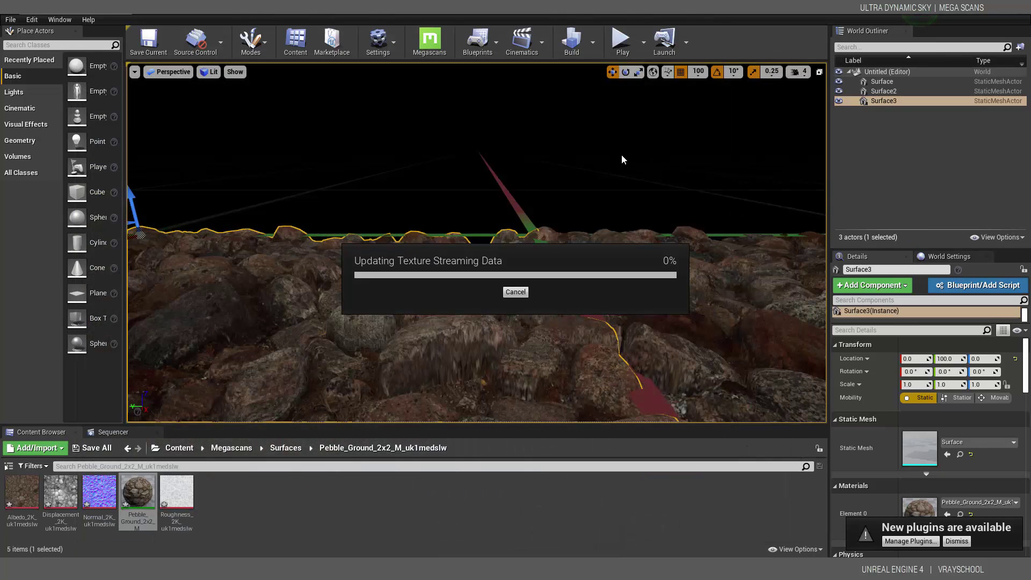
{"action": "scroll", "coordinate": [641, 151], "scroll_direction": "down", "scroll_amount": 5}
{"action": "mouse_move", "coordinate": [642, 150]}
{"action": "middle_mouse_down"}
{"action": "mouse_move", "coordinate": [575, 94]}
{"action": "mouse_move", "coordinate": [567, 112]}
{"action": "mouse_move", "coordinate": [610, 106]}
{"action": "mouse_move", "coordinate": [644, 150]}
{"action": "middle_mouse_up"}
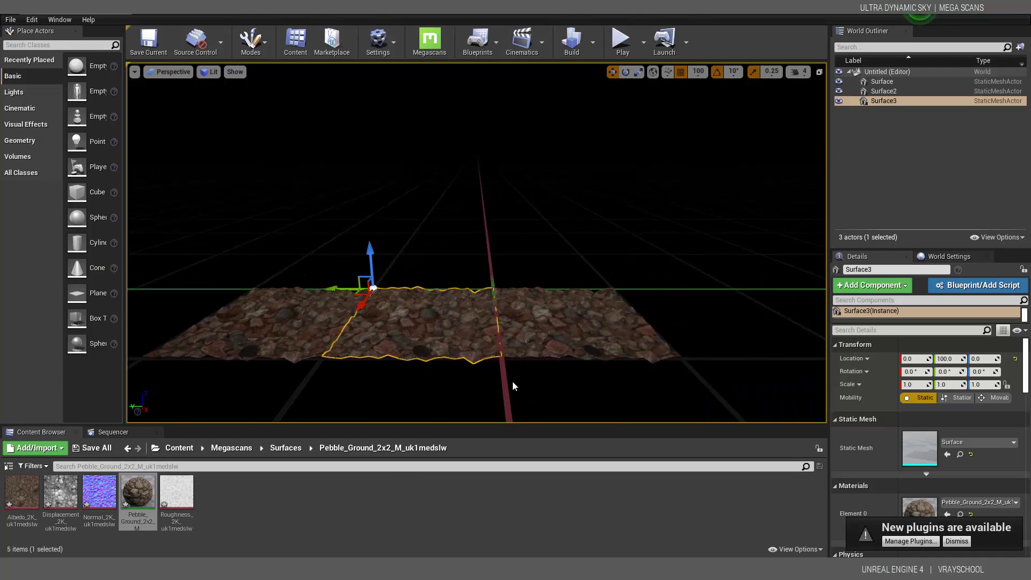
Switch to the Epic Games Launcher and open the Unreal Engine Marketplace.
{"action": "left_click", "coordinate": [154, 449]}
{"action": "left_click", "coordinate": [173, 451]}
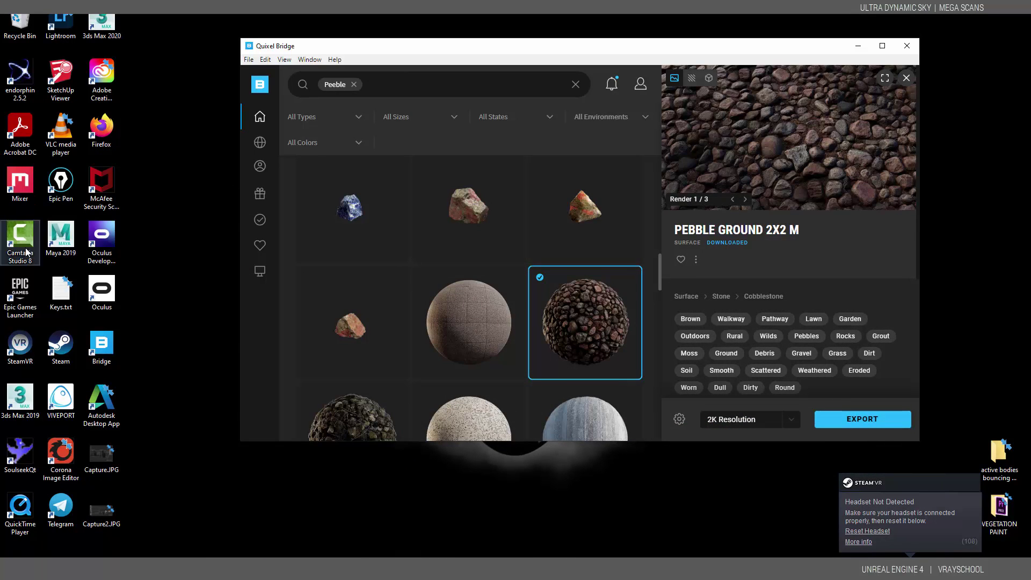
{"action": "left_click", "coordinate": [20, 294]}
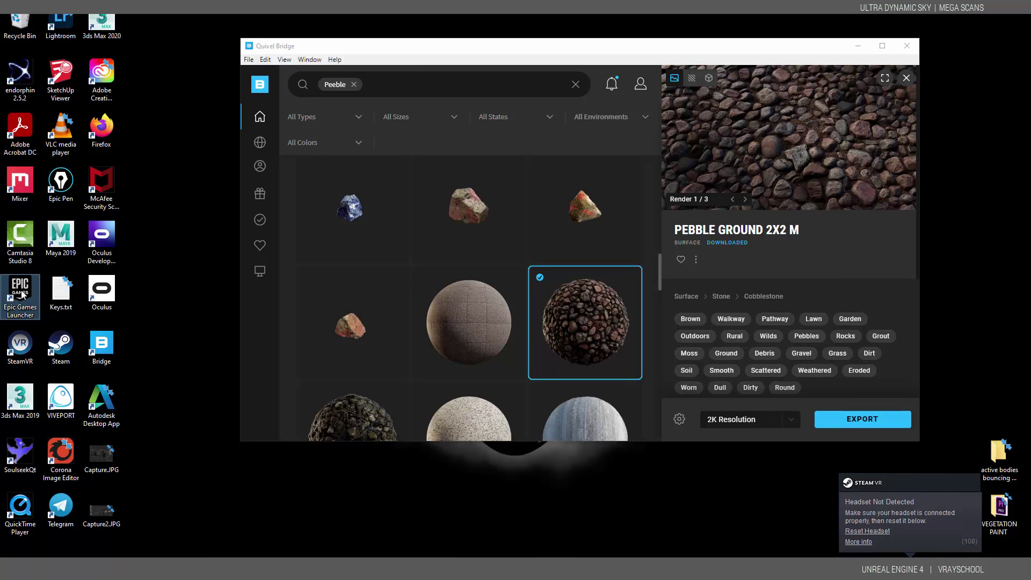
{"action": "double_click", "coordinate": [18, 292]}
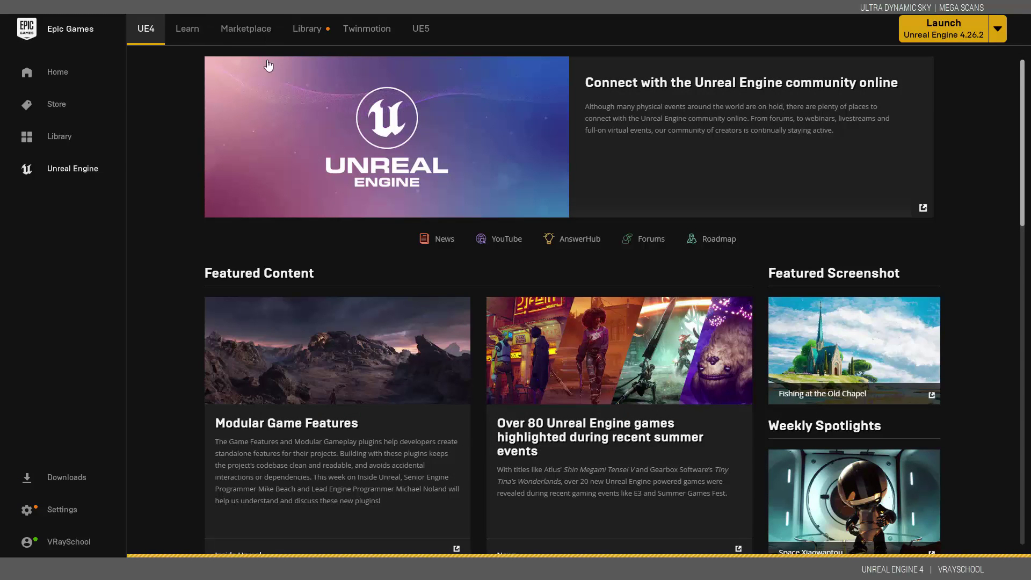
{"action": "left_click", "coordinate": [250, 33]}
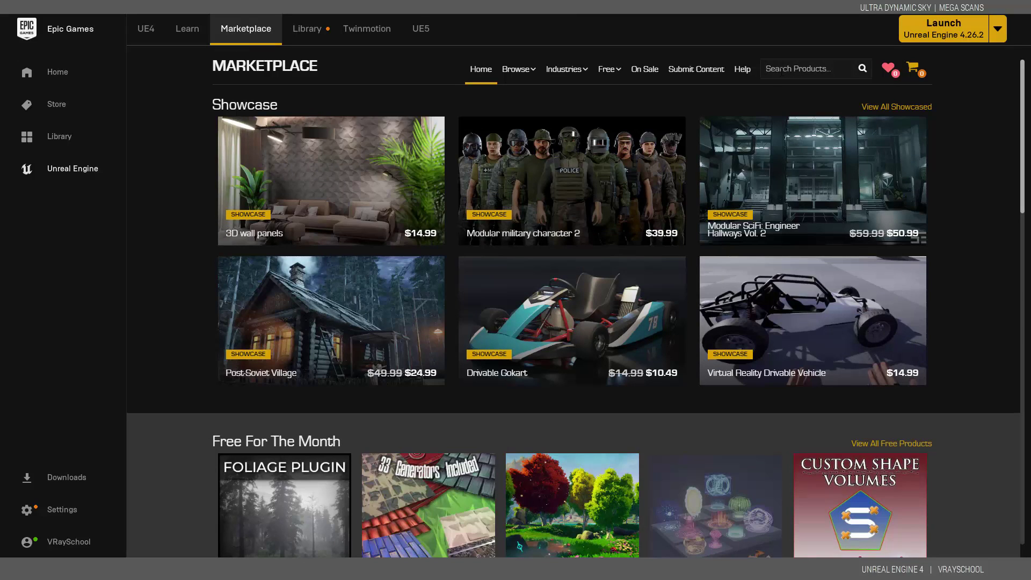
Find Ultra Dynamic Sky in the Marketplace and add it to the current Unreal project.
{"action": "left_click", "coordinate": [778, 71]}
{"action": "type", "text": "ultra dy"}
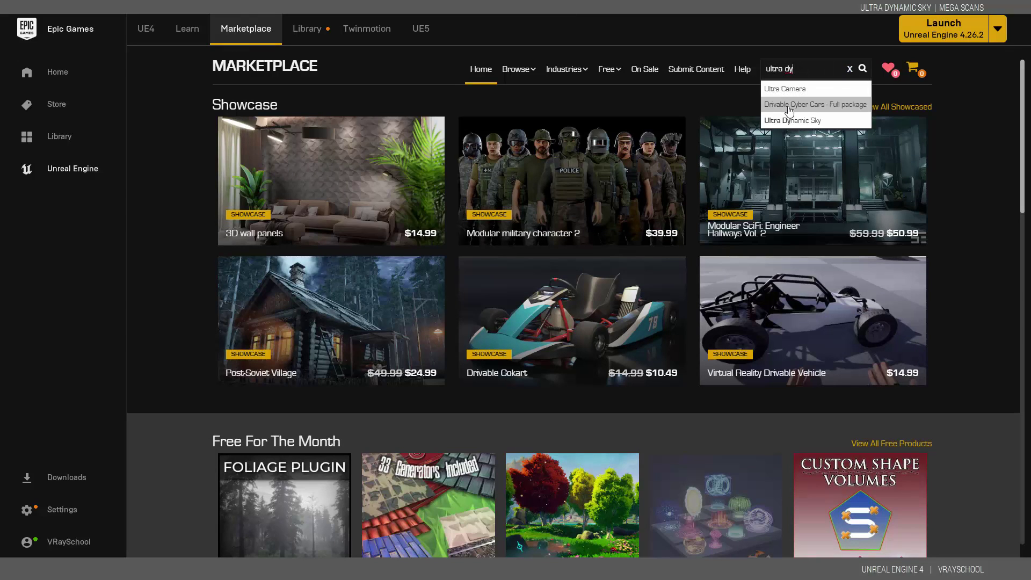
{"action": "left_click", "coordinate": [790, 122]}
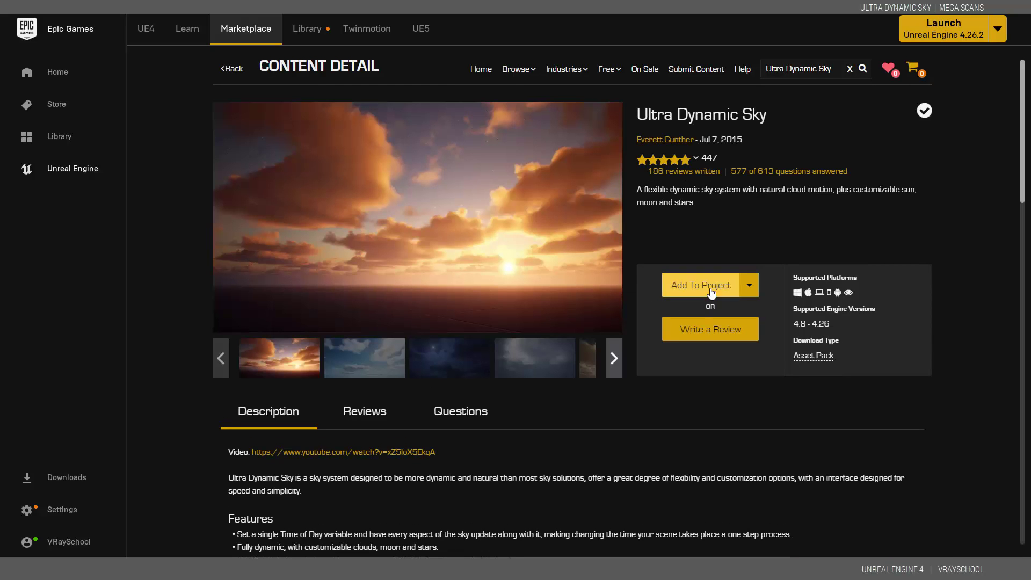
{"action": "left_click", "coordinate": [713, 290]}
{"action": "left_click", "coordinate": [416, 323]}
{"action": "left_click", "coordinate": [538, 411]}
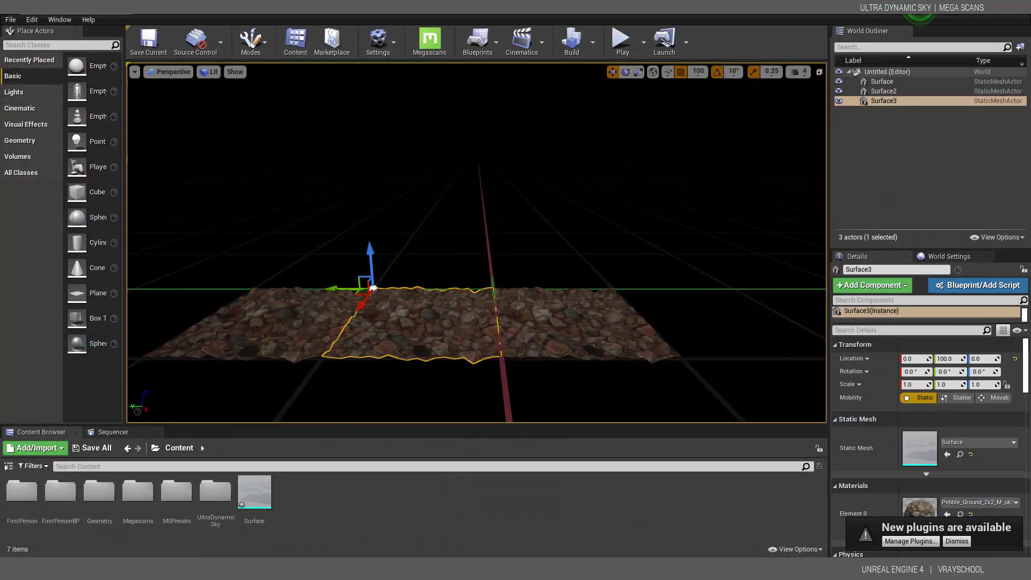
In Unreal Engine, place the Ultra_Dynamic_Sky blueprint from the UltraDynamicSky Blueprints folder into the level near the tiles.
{"action": "left_click", "coordinate": [214, 495]}
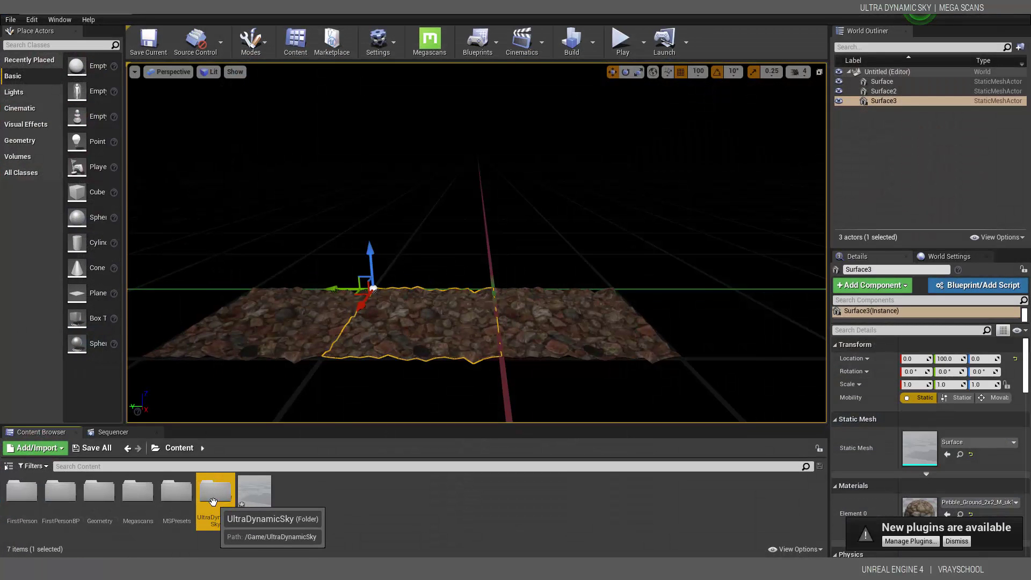
{"action": "double_click", "coordinate": [213, 501]}
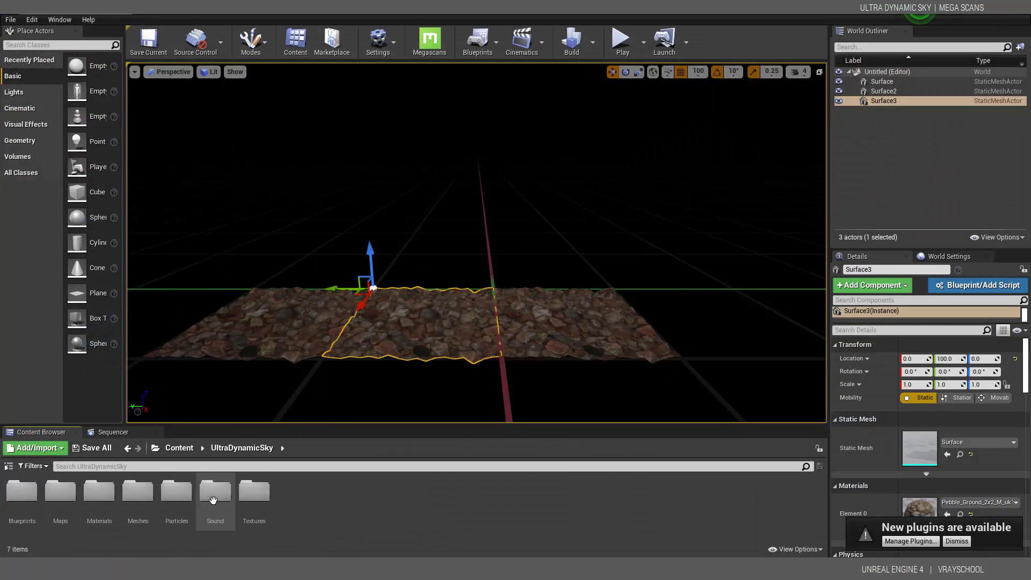
{"action": "double_click", "coordinate": [15, 505]}
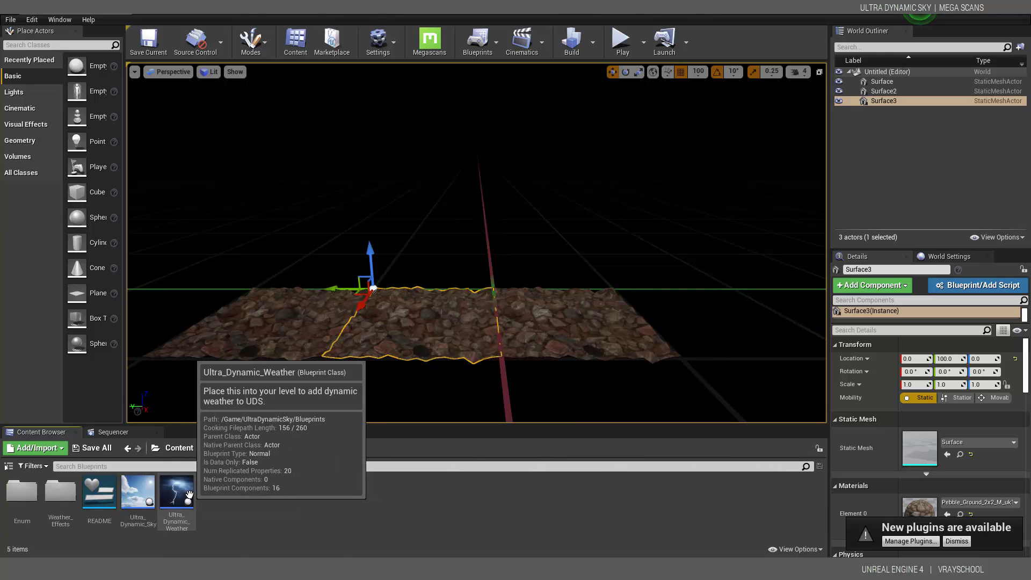
{"action": "left_click", "coordinate": [138, 491]}
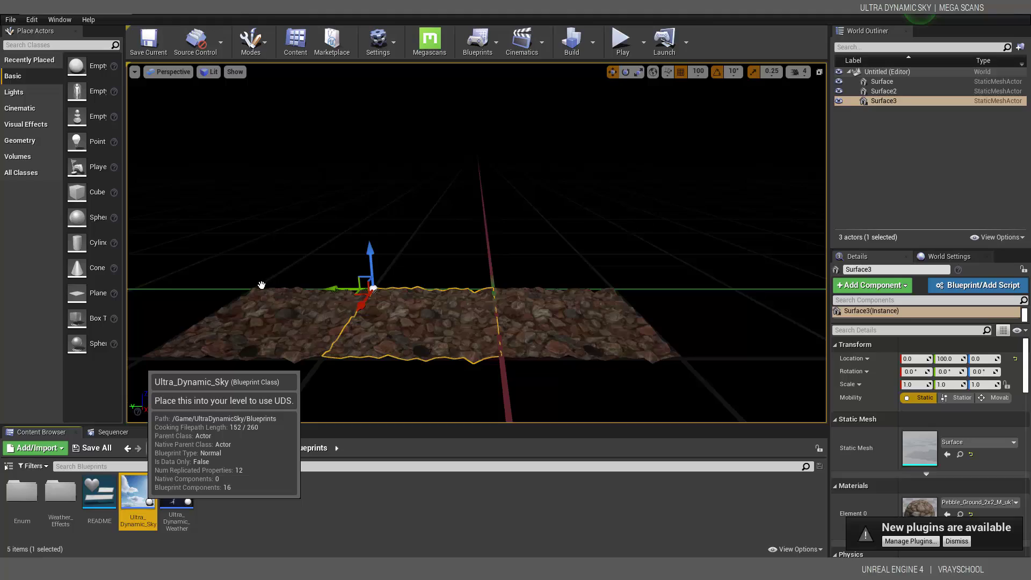
{"action": "left_click_drag", "start_coordinate": [261, 284], "coordinate": [262, 283]}
Place the Ultra_Dynamic_Weather blueprint behind the tiles and bring the view down close to the stones.
{"action": "left_click", "coordinate": [185, 514]}
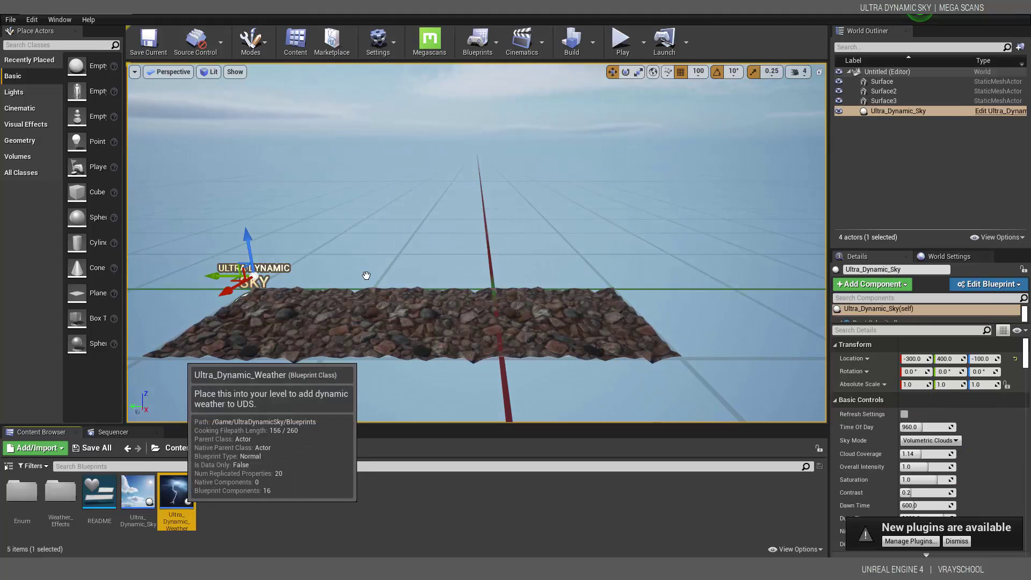
{"action": "left_click_drag", "start_coordinate": [367, 275], "coordinate": [367, 274]}
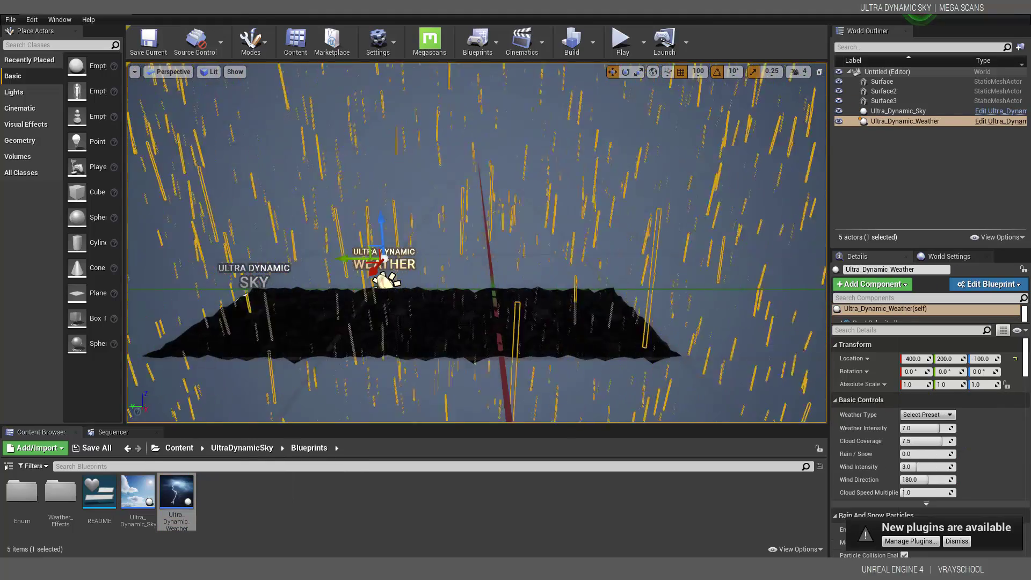
{"action": "key", "text": "f"}
{"action": "right_click_drag", "start_coordinate": [367, 274], "coordinate": [268, 309]}
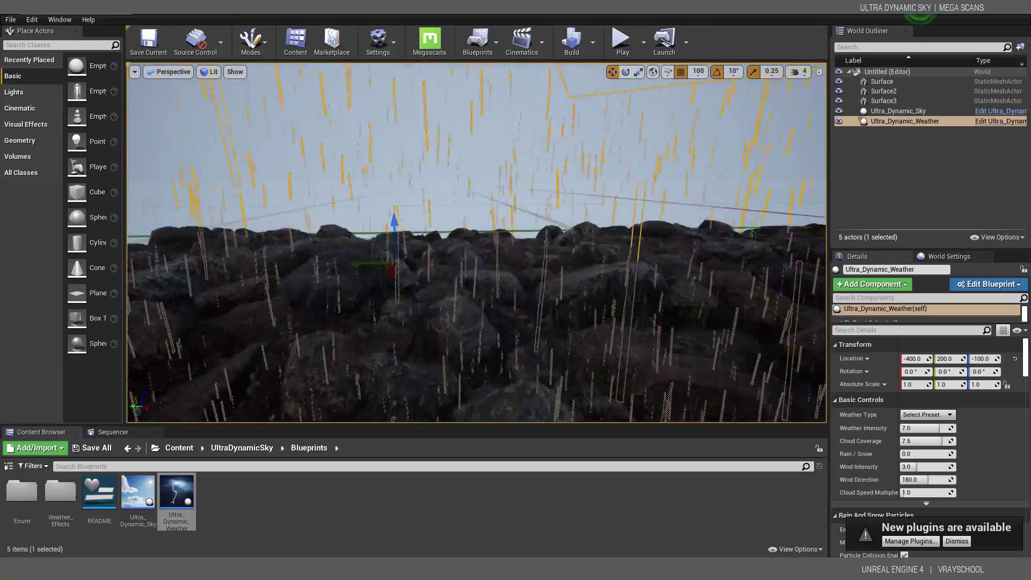
Try the Rain preset on the Ultra_Dynamic_Weather actor, switch its Weather Type to Snow, and view the stones up close.
{"action": "left_click", "coordinate": [927, 414]}
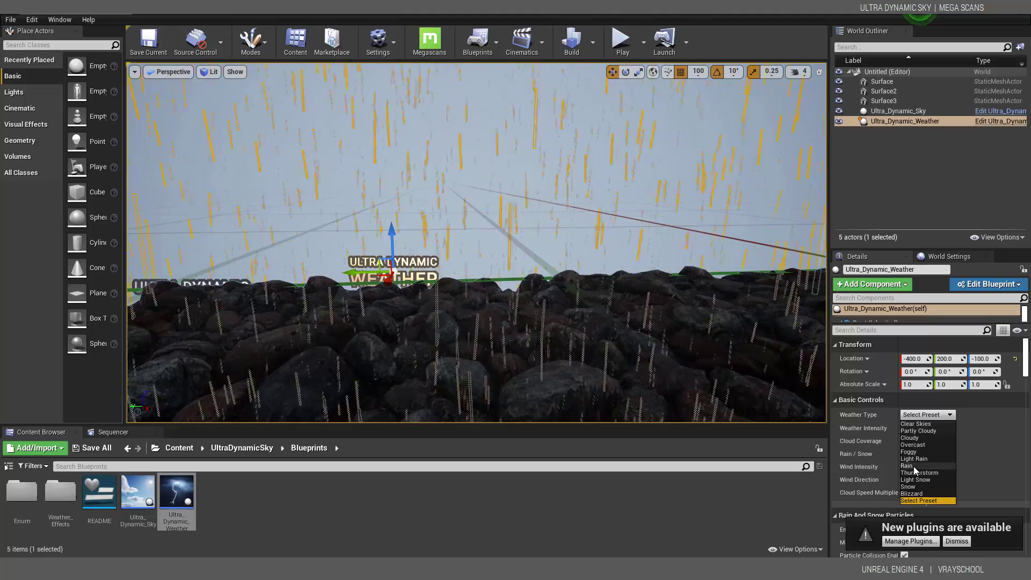
{"action": "left_click", "coordinate": [914, 466]}
{"action": "left_click", "coordinate": [927, 414]}
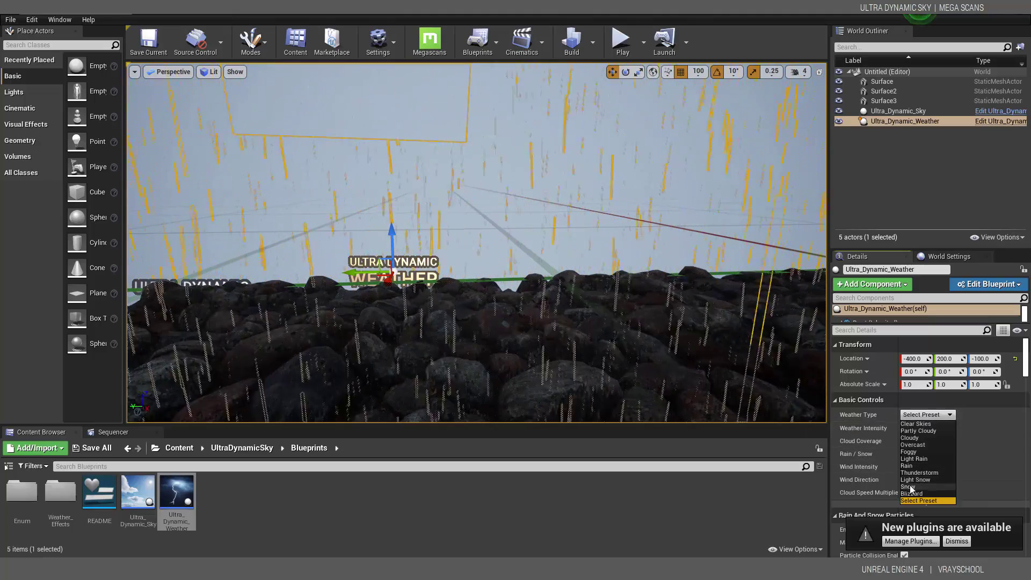
{"action": "left_click", "coordinate": [911, 487]}
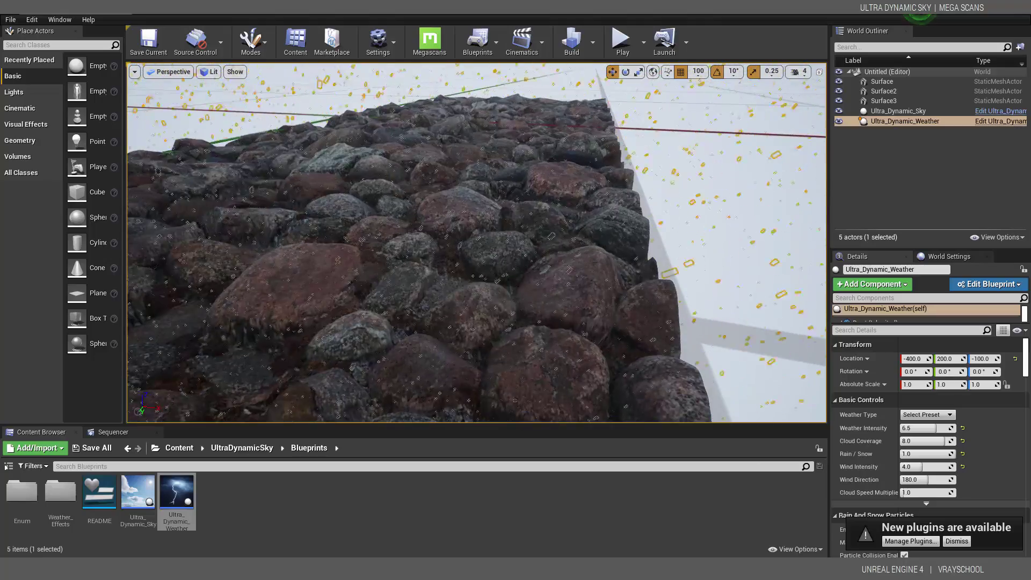
{"action": "right_click_drag", "start_coordinate": [703, 273], "coordinate": [687, 268]}
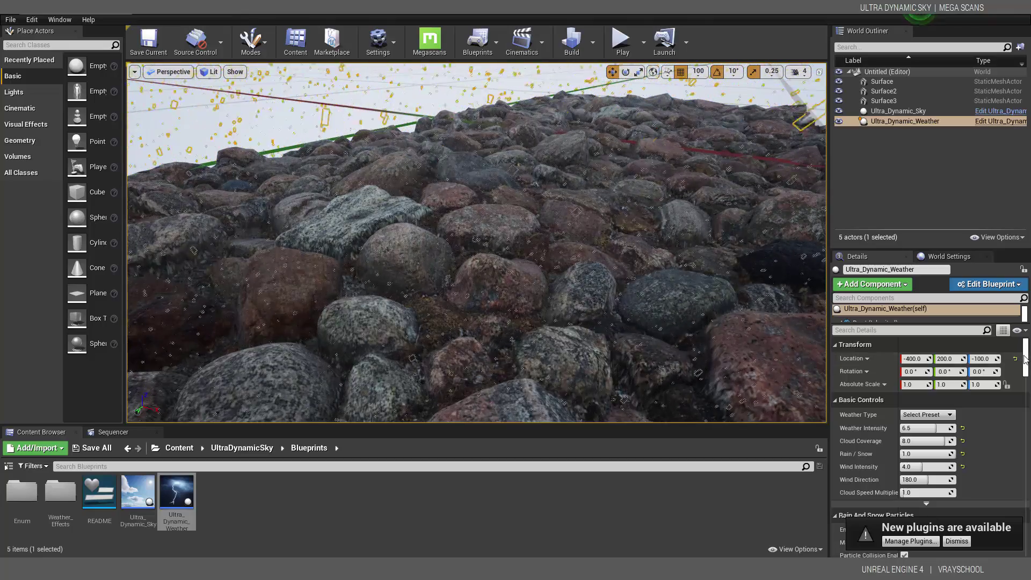
Open Surface3's pebble material instance, and from it open the parent material MS_DefaultMaterial_Displacement.
{"action": "left_click", "coordinate": [631, 288]}
{"action": "right_click", "coordinate": [625, 288]}
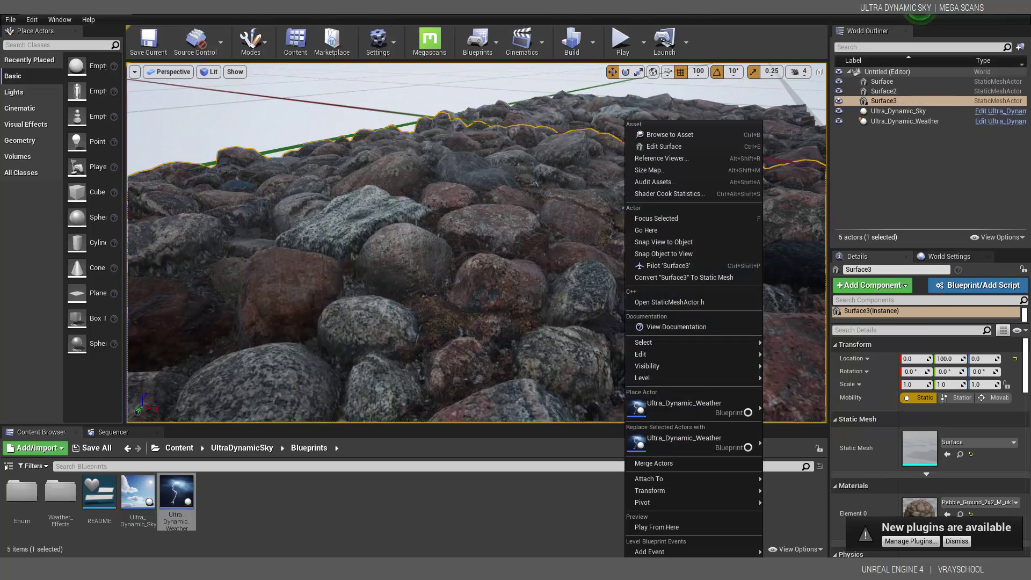
{"action": "left_click", "coordinate": [663, 133]}
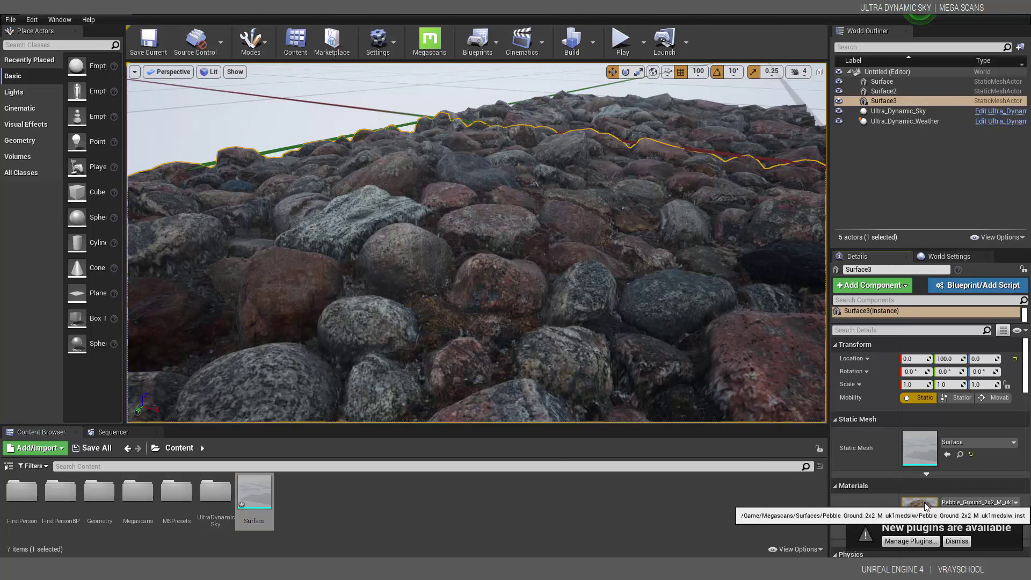
{"action": "double_click", "coordinate": [925, 506]}
{"action": "scroll", "coordinate": [687, 353], "scroll_direction": "down", "scroll_amount": 1}
{"action": "scroll", "coordinate": [688, 353], "scroll_direction": "down", "scroll_amount": 10}
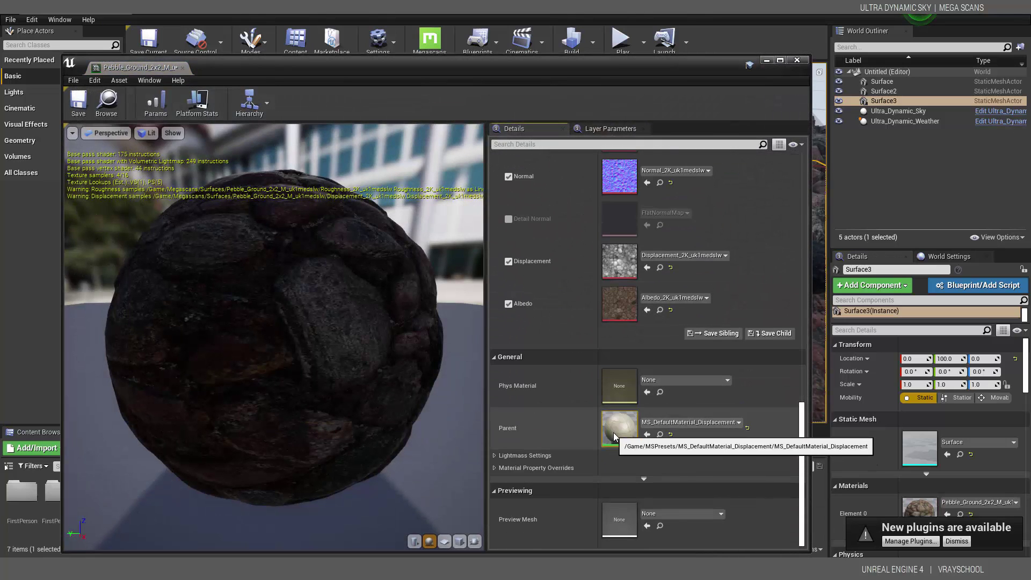
{"action": "double_click", "coordinate": [613, 435]}
Add reroute nodes on the albedo, metalness, roughness and normal wires between the Textures and Adjustments groups.
{"action": "right_click_drag", "start_coordinate": [574, 268], "coordinate": [695, 248]}
{"action": "scroll", "coordinate": [643, 264], "scroll_direction": "down", "scroll_amount": 2}
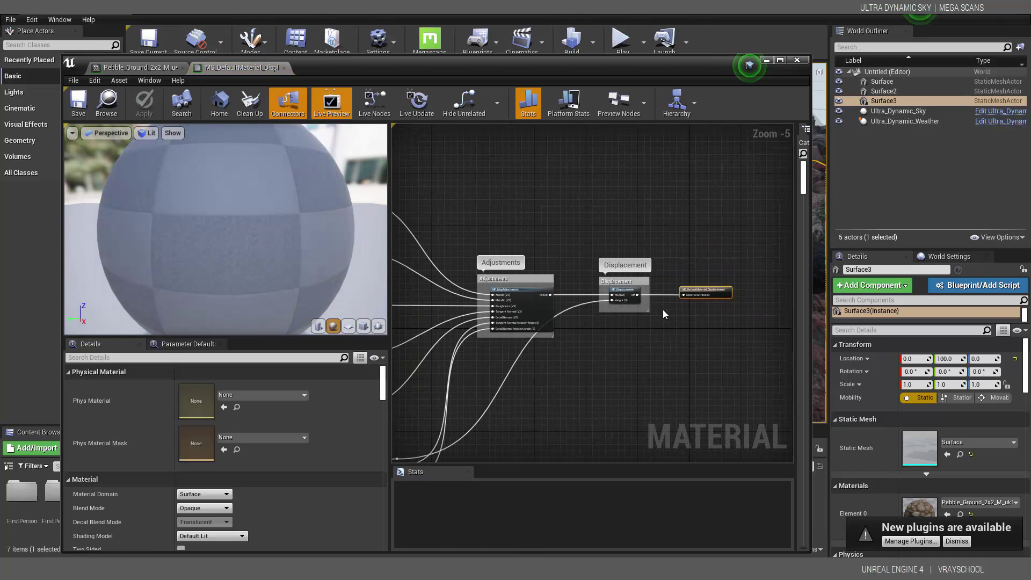
{"action": "left_click", "coordinate": [589, 361]}
{"action": "right_click_drag", "start_coordinate": [612, 361], "coordinate": [636, 362]}
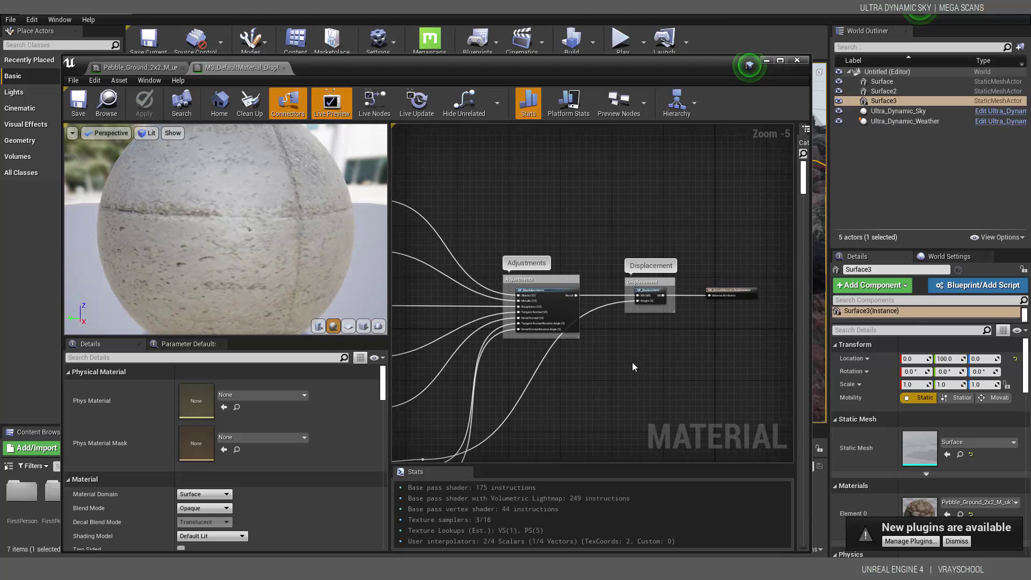
{"action": "mouse_move", "coordinate": [660, 379]}
{"action": "right_mouse_down"}
{"action": "mouse_move", "coordinate": [691, 379]}
{"action": "mouse_move", "coordinate": [651, 384]}
{"action": "right_mouse_up"}
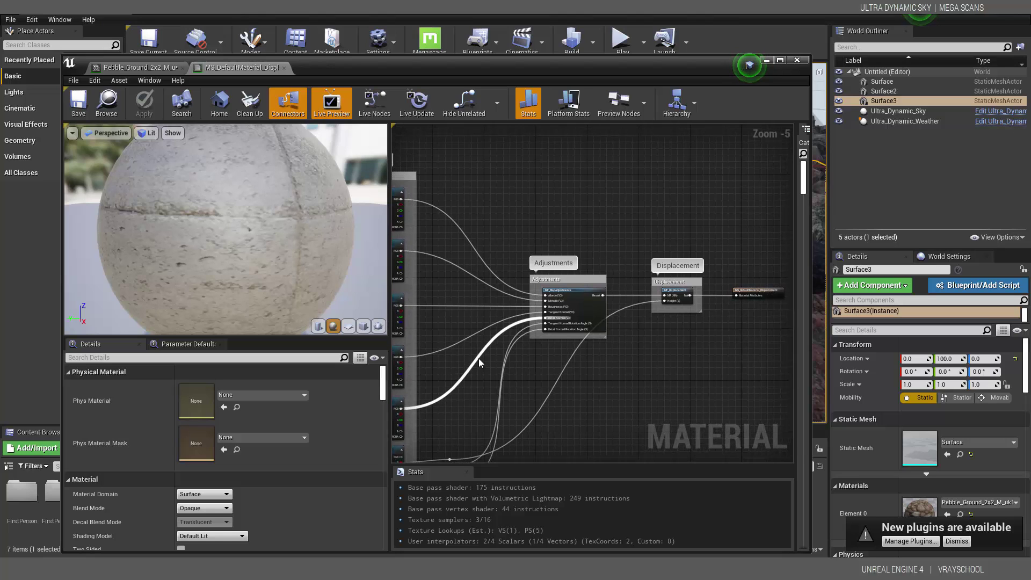
{"action": "right_click_drag", "start_coordinate": [519, 153], "coordinate": [591, 157]}
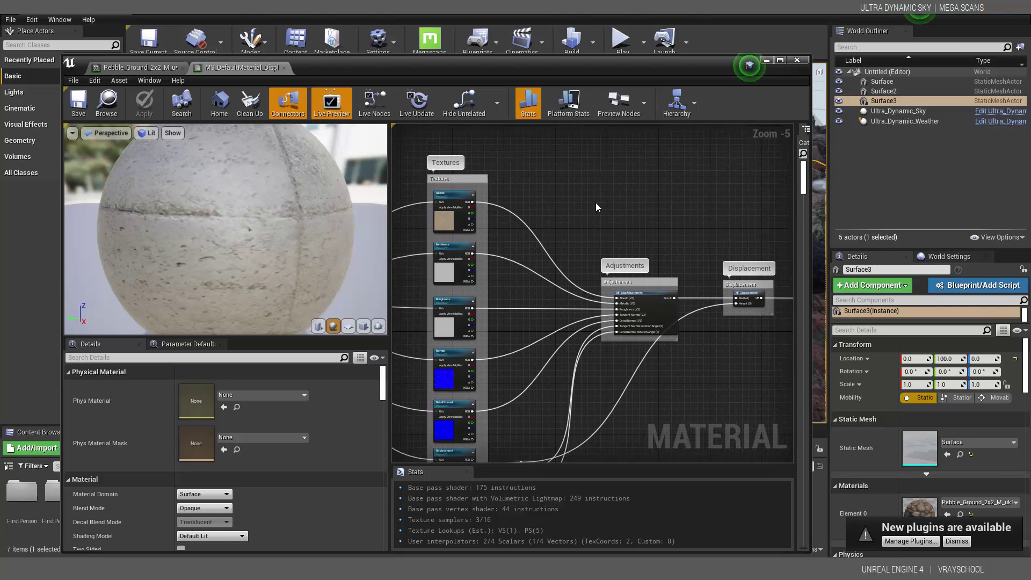
{"action": "double_click", "coordinate": [530, 231]}
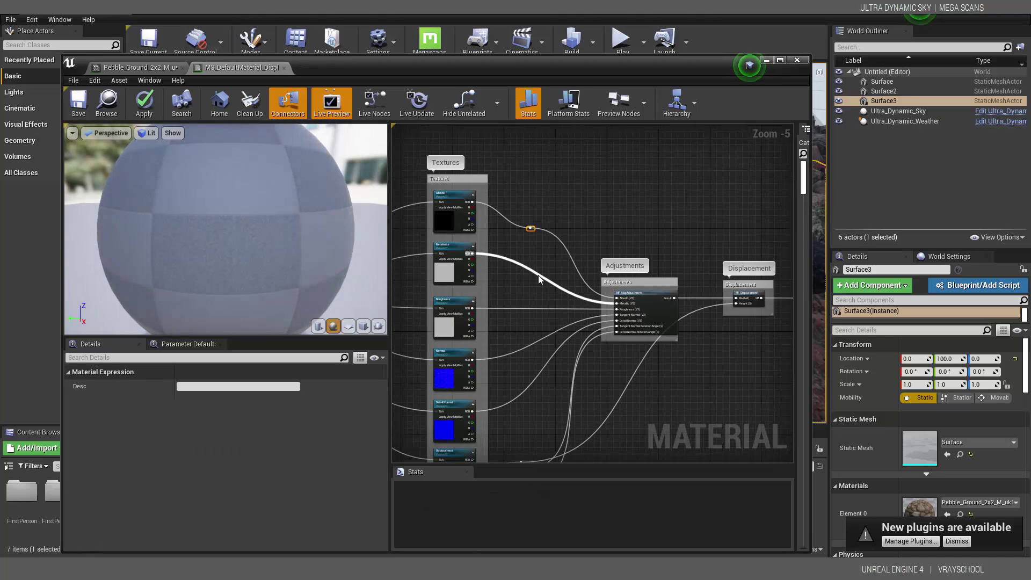
{"action": "double_click", "coordinate": [538, 275]}
{"action": "double_click", "coordinate": [543, 308]}
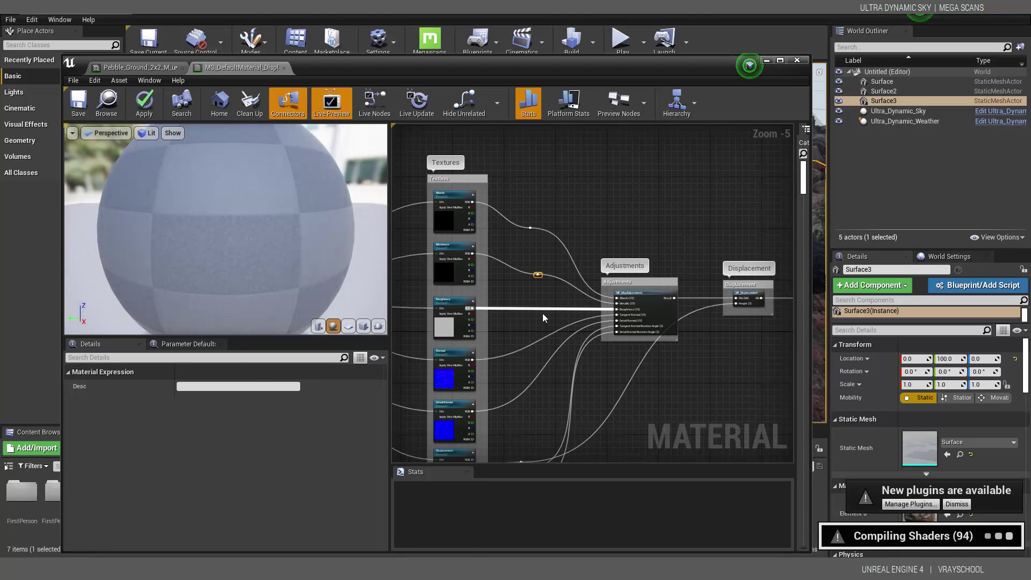
{"action": "double_click", "coordinate": [543, 337]}
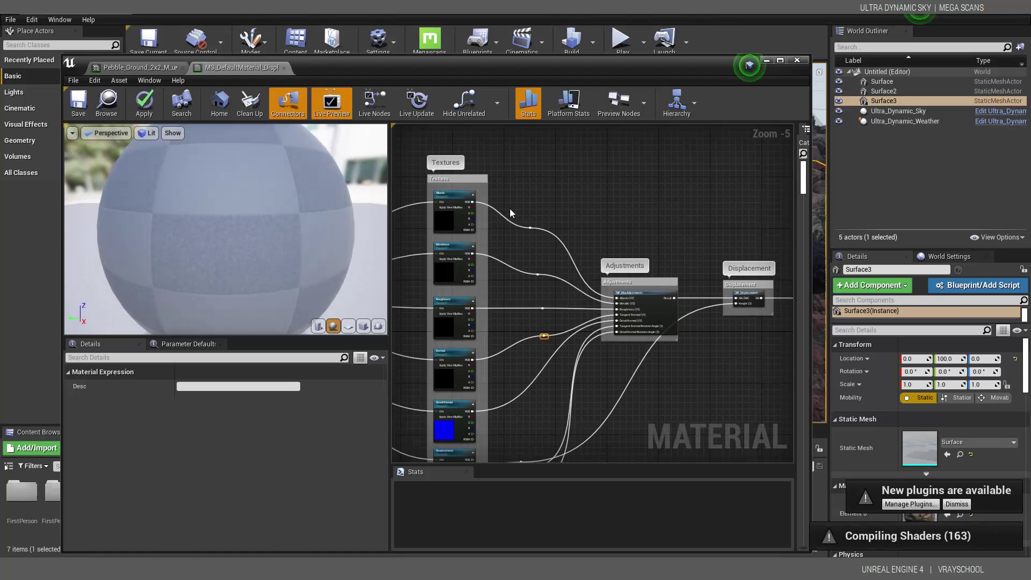
Move the four reroute nodes upward, and shift the Adjustments group, Displacement group and output node up and farther from the textures.
{"action": "left_click_drag", "start_coordinate": [533, 229], "coordinate": [535, 205]}
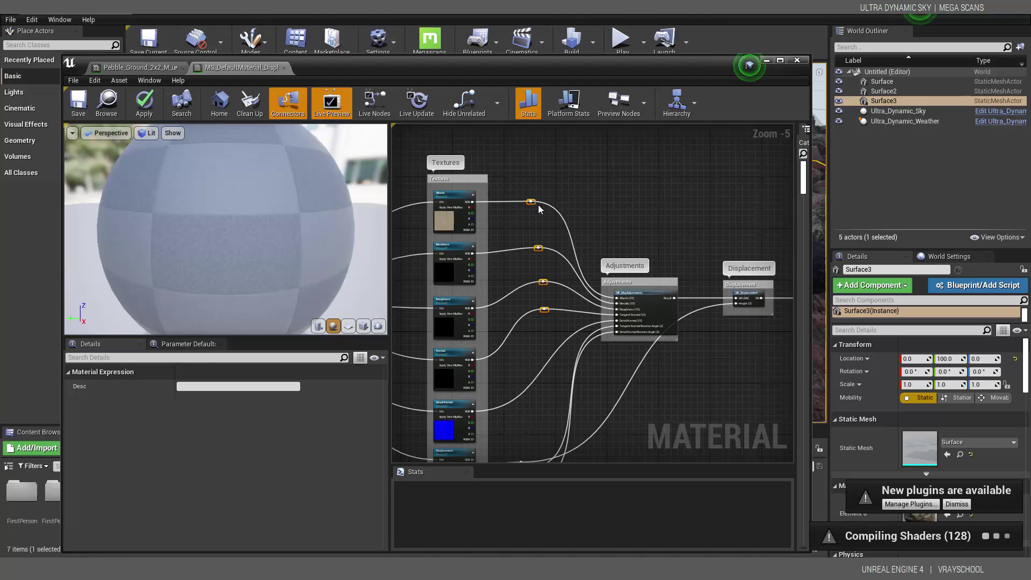
{"action": "left_click", "coordinate": [562, 299]}
{"action": "right_click_drag", "start_coordinate": [707, 222], "coordinate": [575, 214]}
{"action": "left_click_drag", "start_coordinate": [743, 217], "coordinate": [481, 360]}
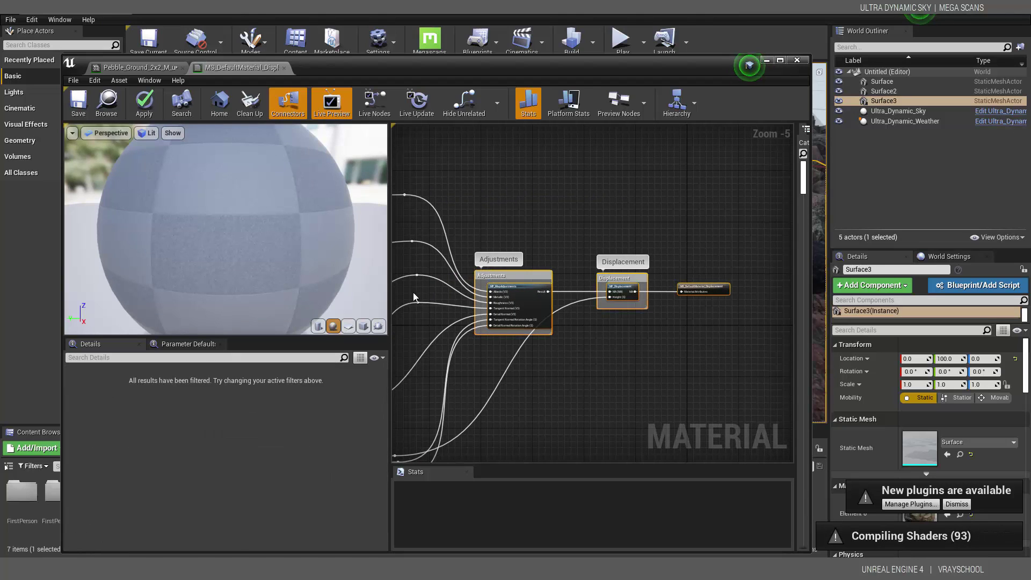
{"action": "left_click_drag", "start_coordinate": [514, 275], "coordinate": [606, 182]}
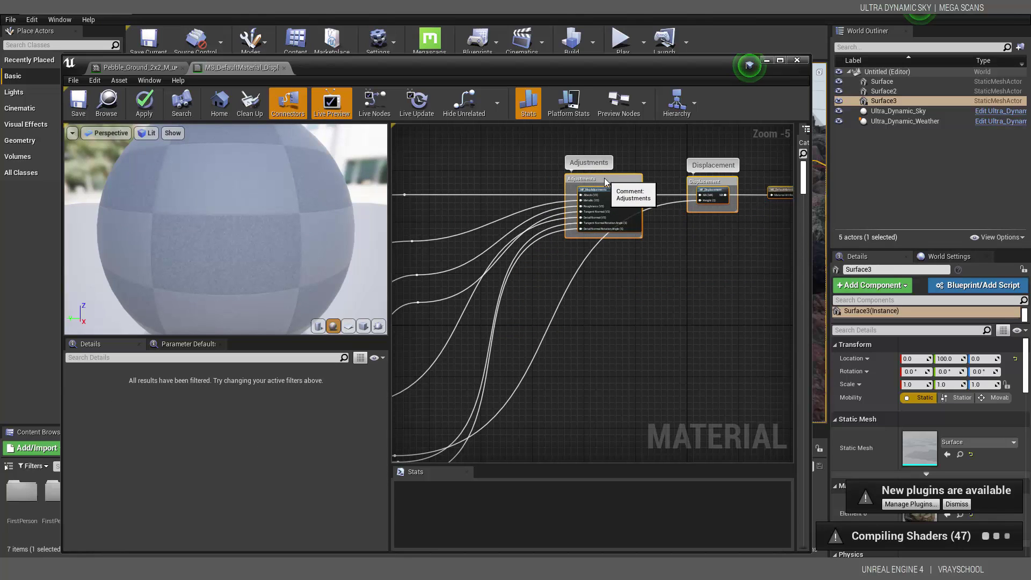
Add a Snow_Weather_Effects function node in the empty space above the reroute nodes.
{"action": "right_click_drag", "start_coordinate": [690, 345], "coordinate": [728, 379]}
{"action": "scroll", "coordinate": [502, 204], "scroll_direction": "up", "scroll_amount": 1}
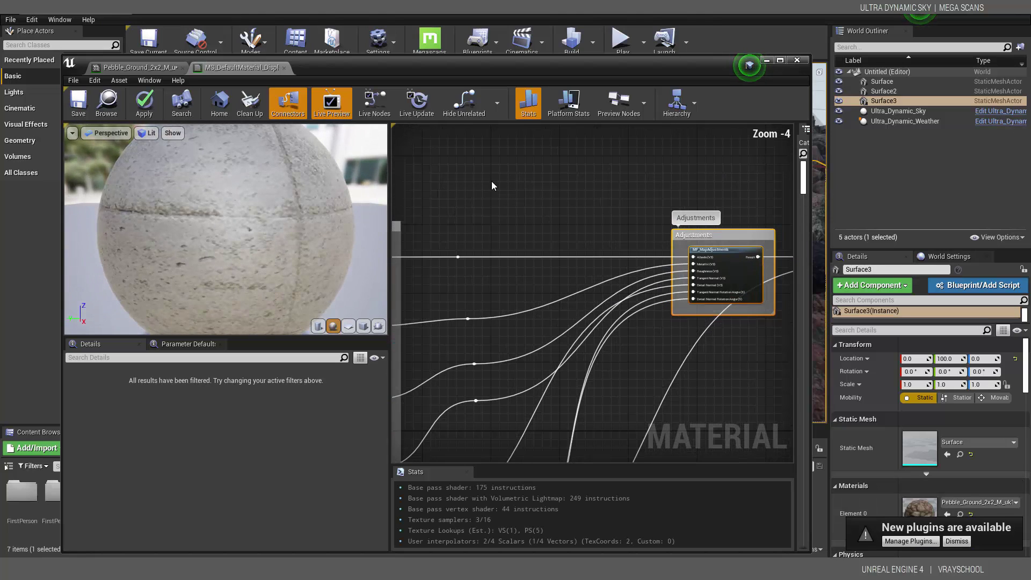
{"action": "right_click", "coordinate": [487, 184]}
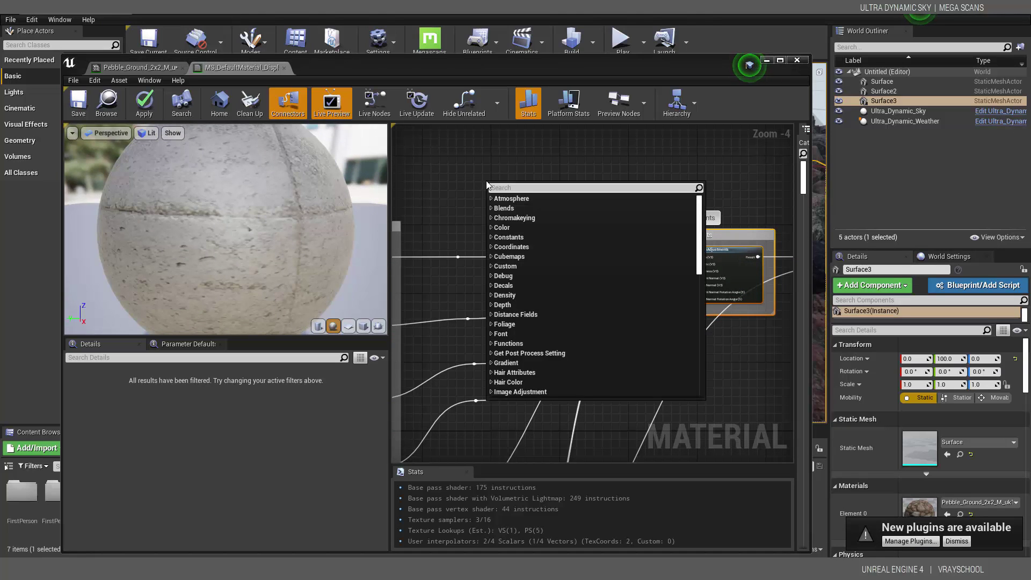
{"action": "type", "text": "sno"}
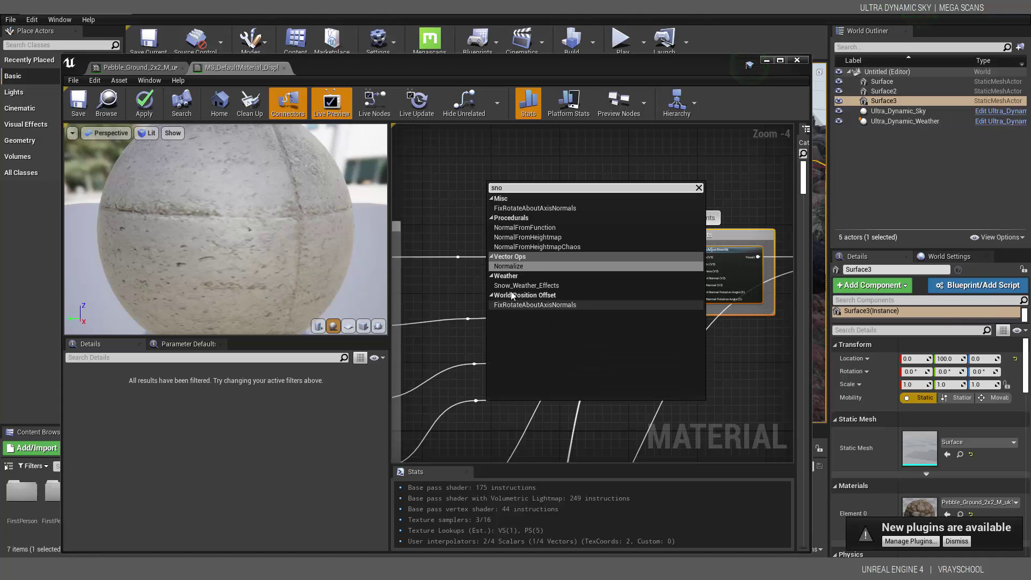
{"action": "left_click", "coordinate": [510, 286]}
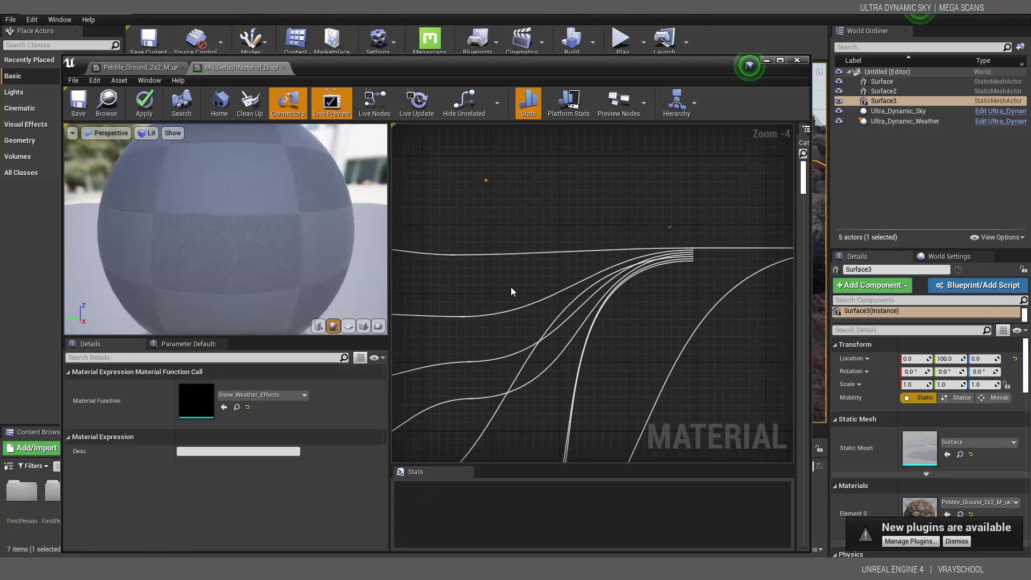
Add a Wet_Weather_Effects function node in the empty space beside the Snow_Weather_Effects node.
{"action": "right_click", "coordinate": [587, 184]}
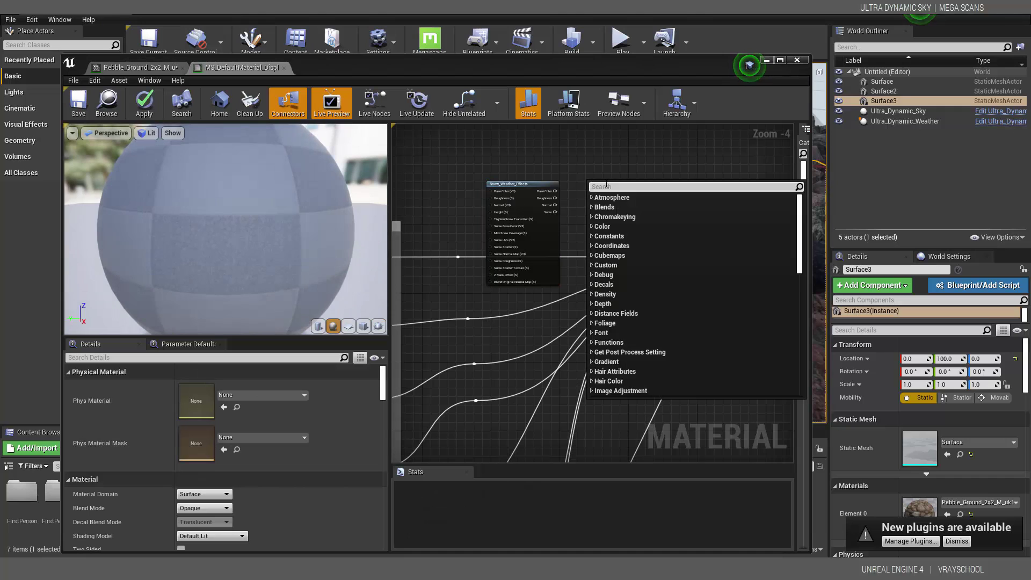
{"action": "type", "text": "wet"}
{"action": "left_click", "coordinate": [619, 206]}
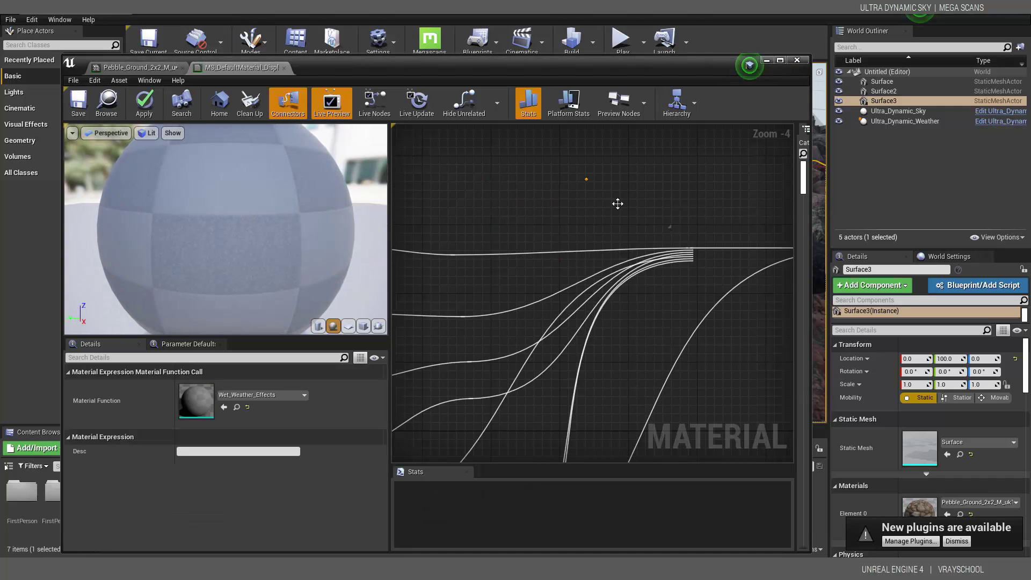
Connect Snow_Weather_Effects' Base Color, Roughness and Normal outputs to the matching Wet_Weather_Effects inputs, and nudge both nodes slightly upward.
{"action": "scroll", "coordinate": [582, 182], "scroll_direction": "up", "scroll_amount": 4}
{"action": "left_click_drag", "start_coordinate": [532, 199], "coordinate": [597, 211]}
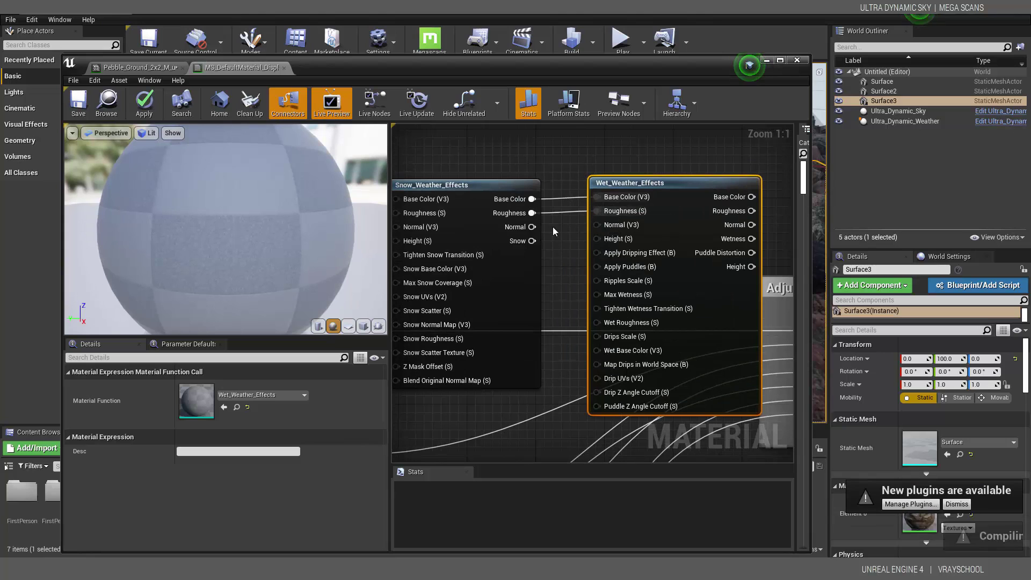
{"action": "left_click_drag", "start_coordinate": [535, 226], "coordinate": [595, 224]}
{"action": "left_click_drag", "start_coordinate": [488, 189], "coordinate": [482, 183]}
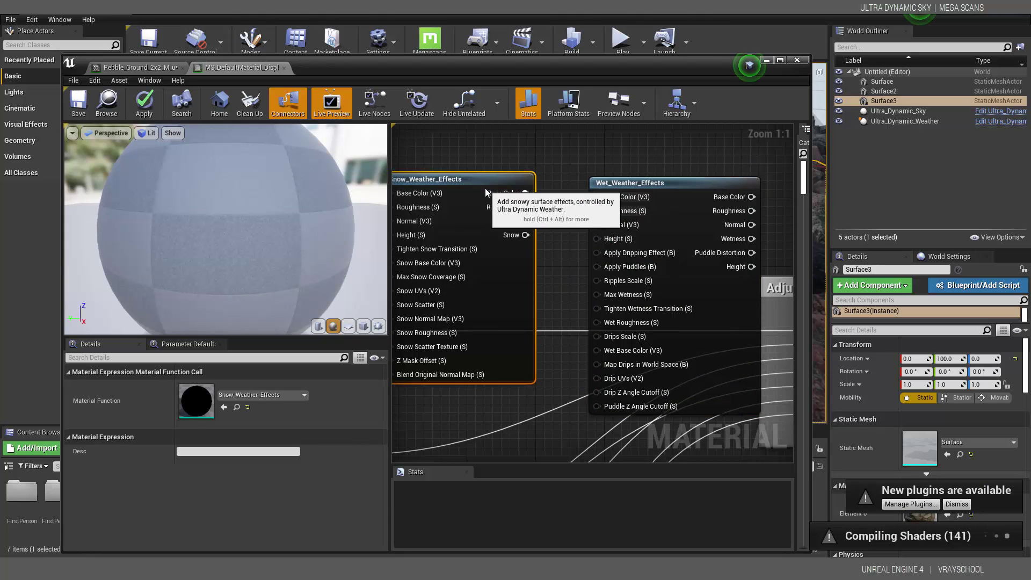
{"action": "left_click_drag", "start_coordinate": [636, 180], "coordinate": [635, 176]}
{"action": "scroll", "coordinate": [662, 181], "scroll_direction": "down", "scroll_amount": 4}
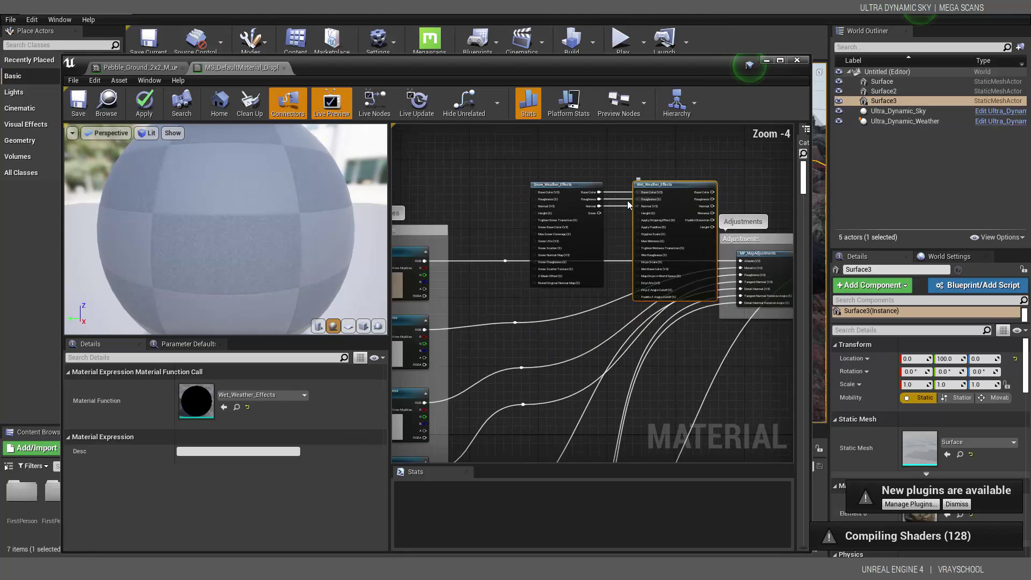
Move the Adjustments group, Displacement group and output node farther from the weather nodes to leave a gap for wiring.
{"action": "right_click_drag", "start_coordinate": [634, 150], "coordinate": [520, 112]}
{"action": "scroll", "coordinate": [568, 160], "scroll_direction": "down", "scroll_amount": 2}
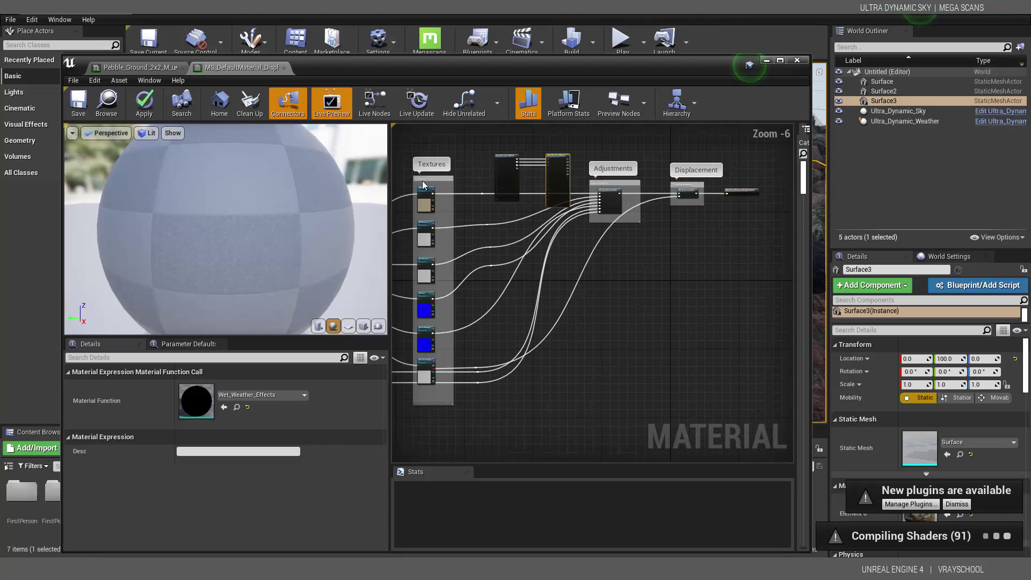
{"action": "scroll", "coordinate": [432, 187], "scroll_direction": "up", "scroll_amount": 4}
{"action": "scroll", "coordinate": [584, 231], "scroll_direction": "down", "scroll_amount": 4}
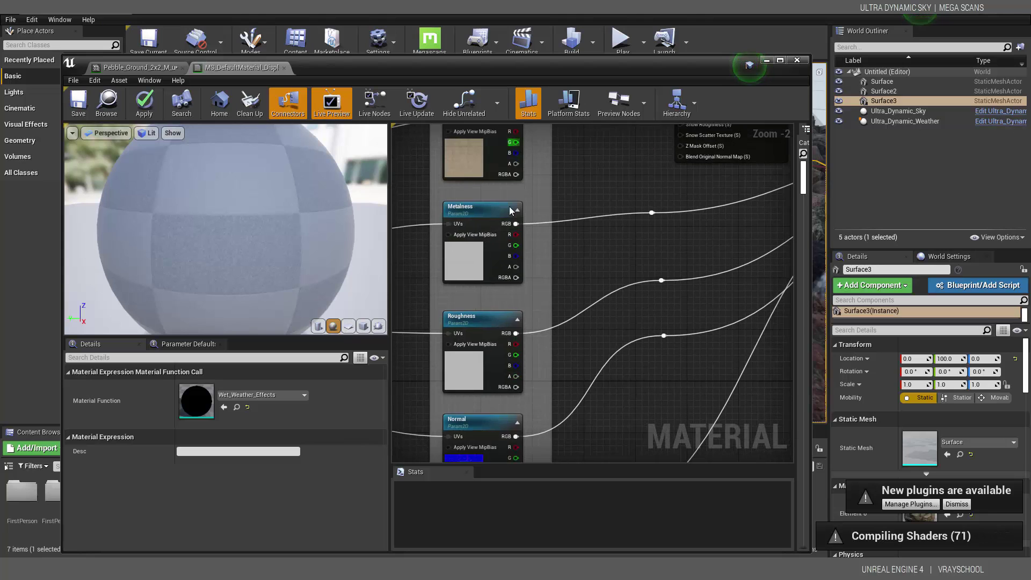
{"action": "right_click_drag", "start_coordinate": [583, 227], "coordinate": [453, 301]}
{"action": "scroll", "coordinate": [582, 248], "scroll_direction": "up", "scroll_amount": 3}
{"action": "scroll", "coordinate": [548, 300], "scroll_direction": "down", "scroll_amount": 2}
{"action": "right_click_drag", "start_coordinate": [610, 329], "coordinate": [679, 342]}
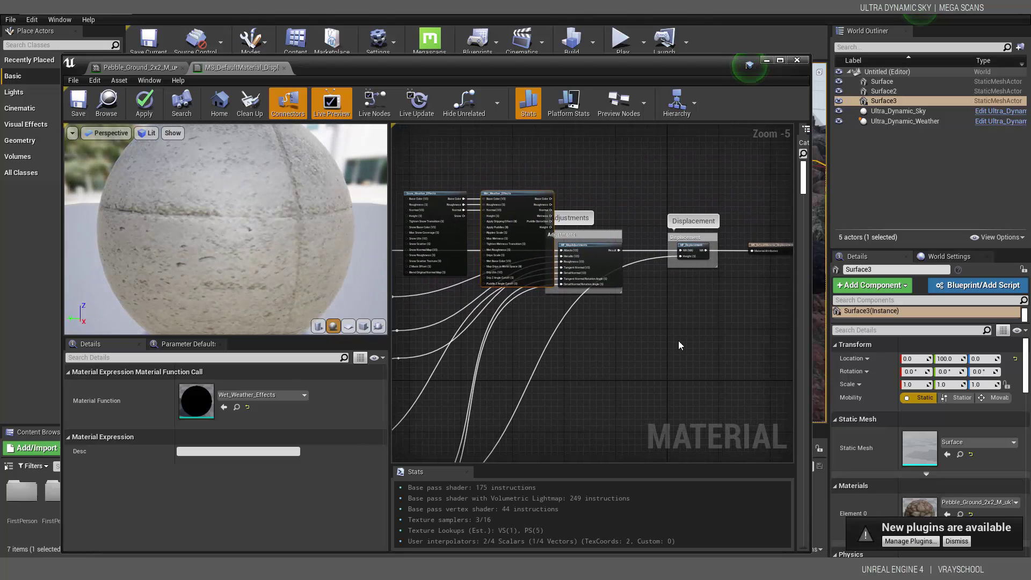
{"action": "left_click_drag", "start_coordinate": [575, 184], "coordinate": [752, 301]}
{"action": "right_click_drag", "start_coordinate": [697, 290], "coordinate": [613, 290]}
{"action": "left_click_drag", "start_coordinate": [525, 237], "coordinate": [622, 234]}
{"action": "right_click_drag", "start_coordinate": [600, 296], "coordinate": [720, 308]}
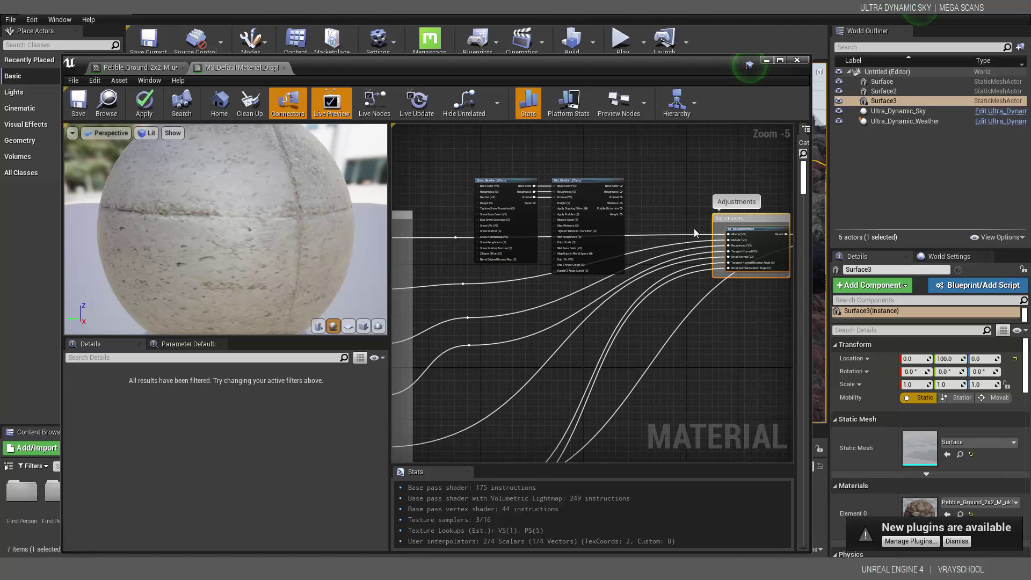
Reroute the albedo wire into Snow_Weather_Effects' Base Color, and connect Wet_Weather_Effects' Base Color output to Albedo on MF_MapAdjustments.
{"action": "left_click_drag", "start_coordinate": [497, 168], "coordinate": [611, 182]}
{"action": "left_click_drag", "start_coordinate": [702, 235], "coordinate": [498, 186], "text": "ctrl"}
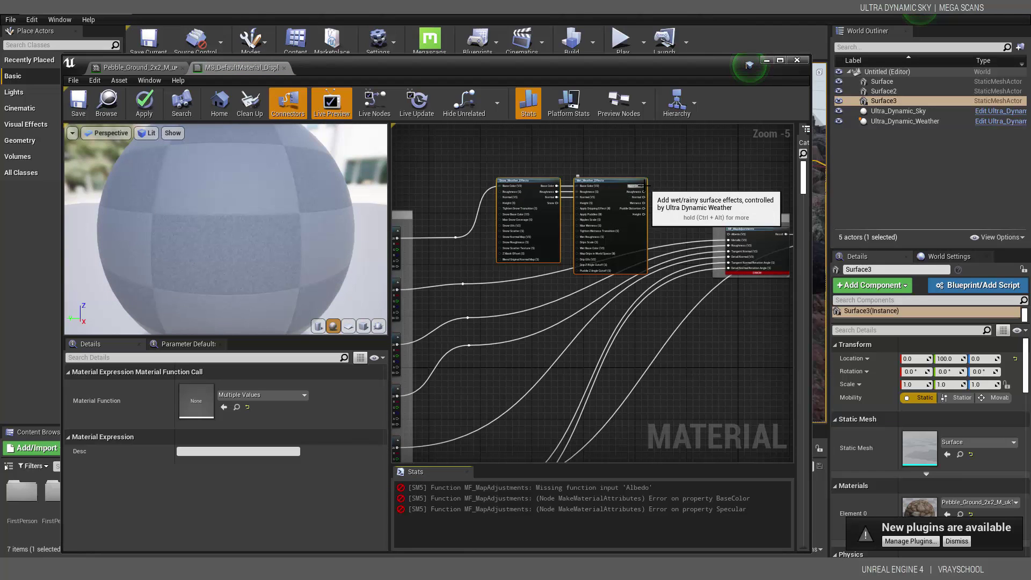
{"action": "scroll", "coordinate": [634, 188], "scroll_direction": "up", "scroll_amount": 1}
{"action": "left_click_drag", "start_coordinate": [631, 186], "coordinate": [755, 251]}
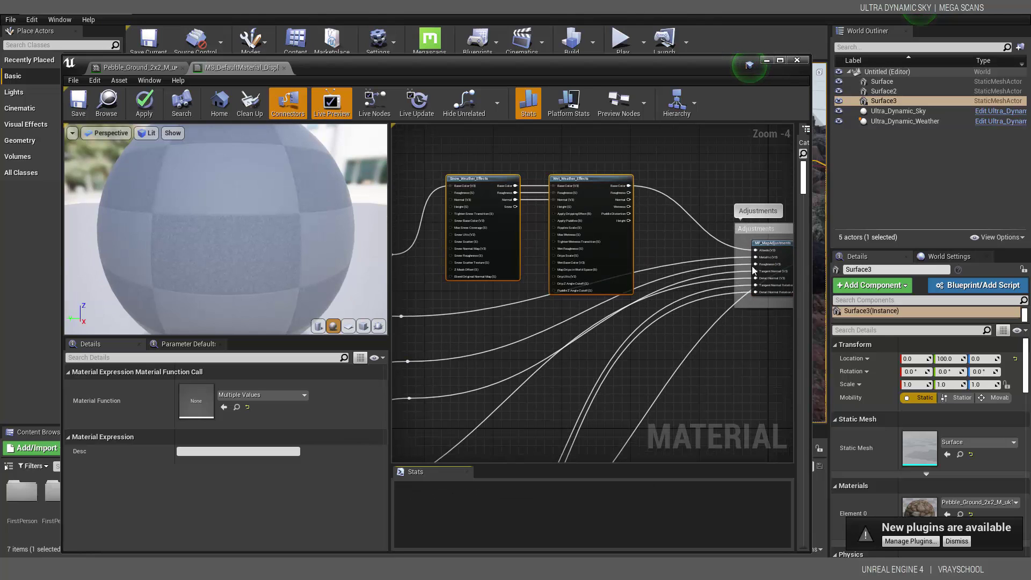
Maximize the material editor window and narrow the preview area to give the node graph more room.
{"action": "left_click", "coordinate": [778, 61]}
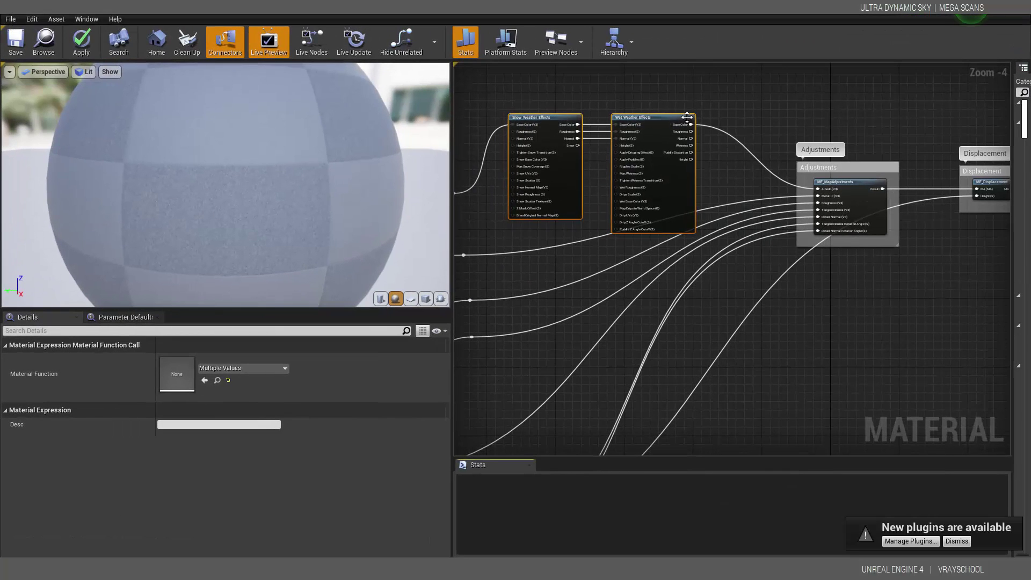
{"action": "left_click_drag", "start_coordinate": [452, 99], "coordinate": [185, 140]}
{"action": "right_click_drag", "start_coordinate": [566, 375], "coordinate": [770, 350]}
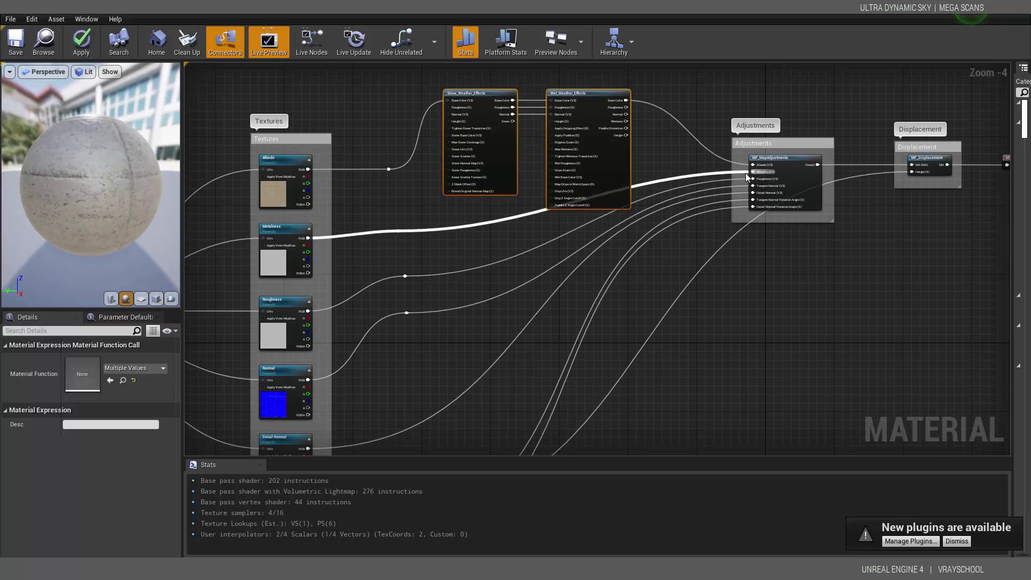
Reroute the roughness and tangent normal wires into Snow_Weather_Effects, and connect Wet_Weather_Effects' Roughness and Normal outputs to MF_MapAdjustments' Roughness and Tangent Normal.
{"action": "left_click_drag", "start_coordinate": [746, 179], "coordinate": [447, 108], "text": "ctrl"}
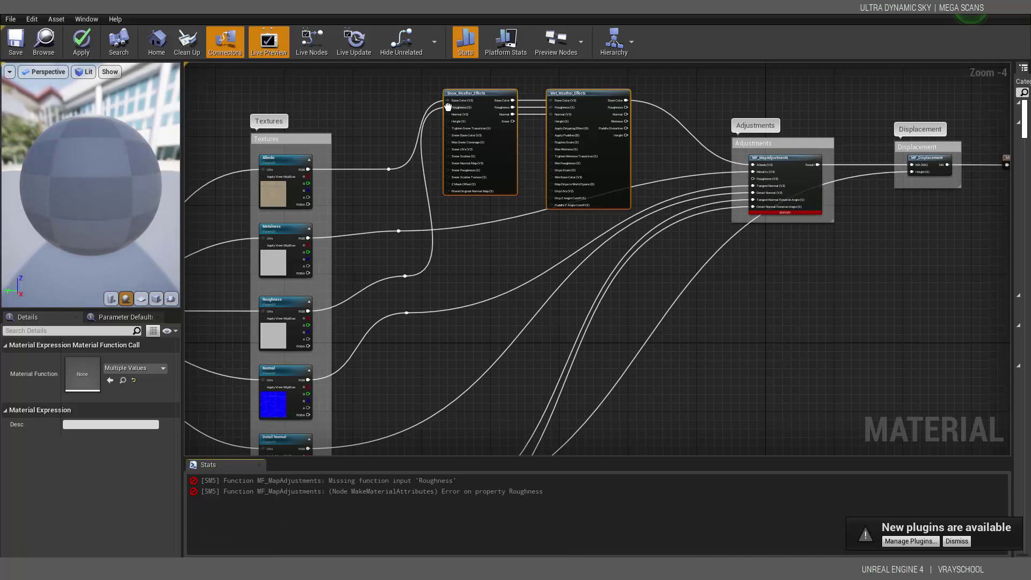
{"action": "left_click_drag", "start_coordinate": [626, 108], "coordinate": [754, 183]}
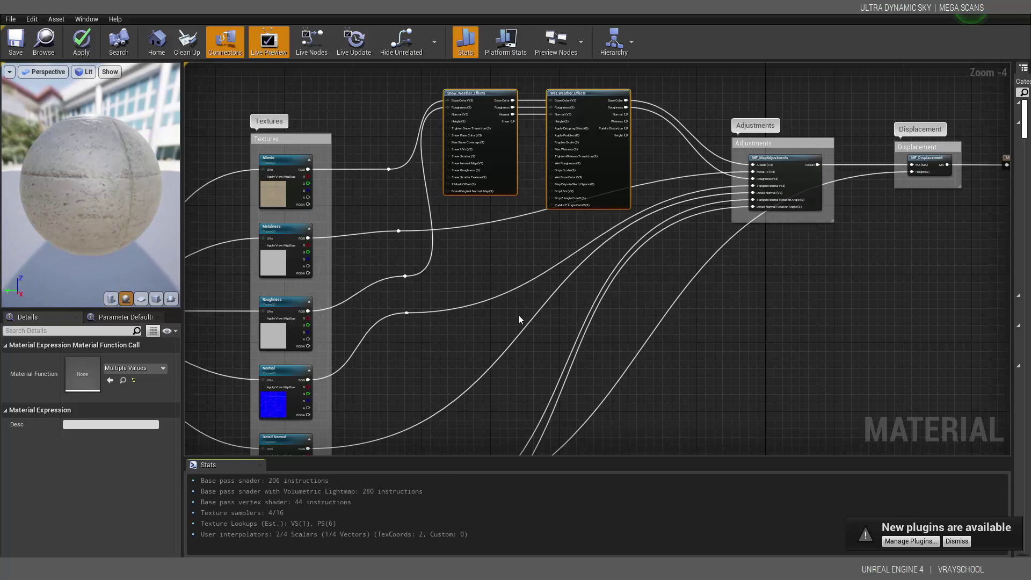
{"action": "scroll", "coordinate": [749, 199], "scroll_direction": "up", "scroll_amount": 2}
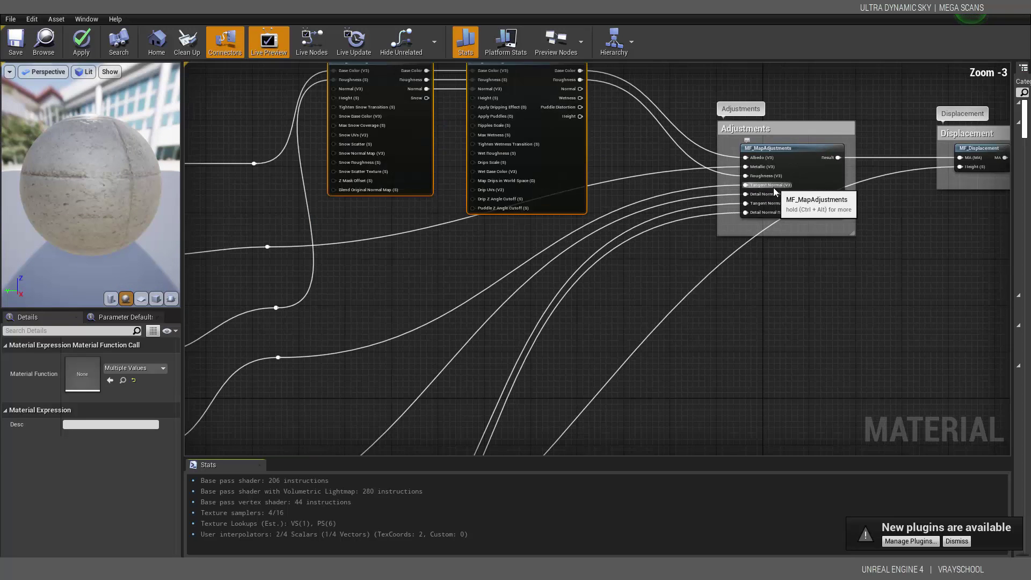
{"action": "scroll", "coordinate": [746, 198], "scroll_direction": "down", "scroll_amount": 1}
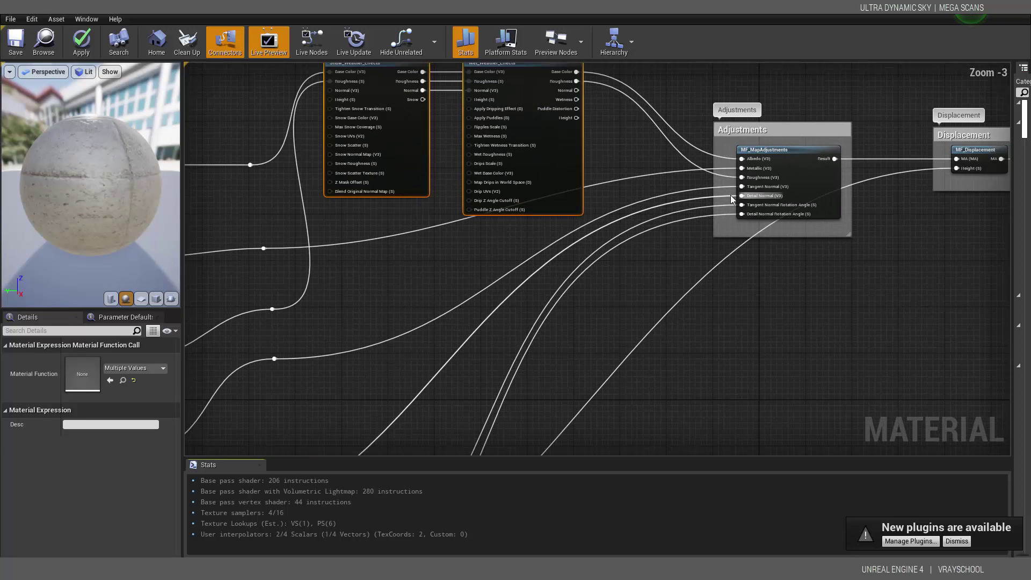
{"action": "left_click_drag", "start_coordinate": [733, 187], "coordinate": [330, 89], "text": "ctrl"}
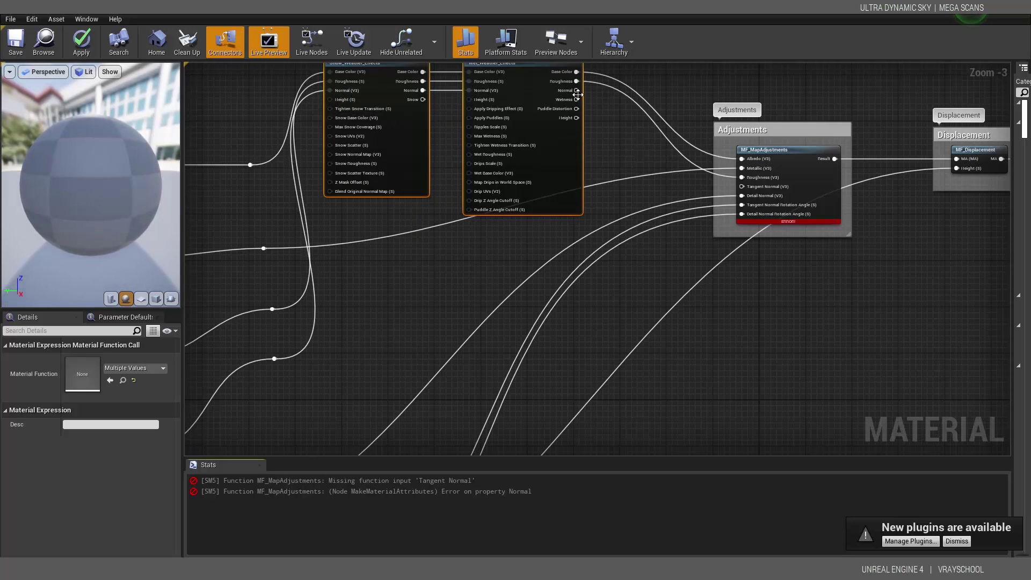
{"action": "left_click_drag", "start_coordinate": [576, 91], "coordinate": [741, 187]}
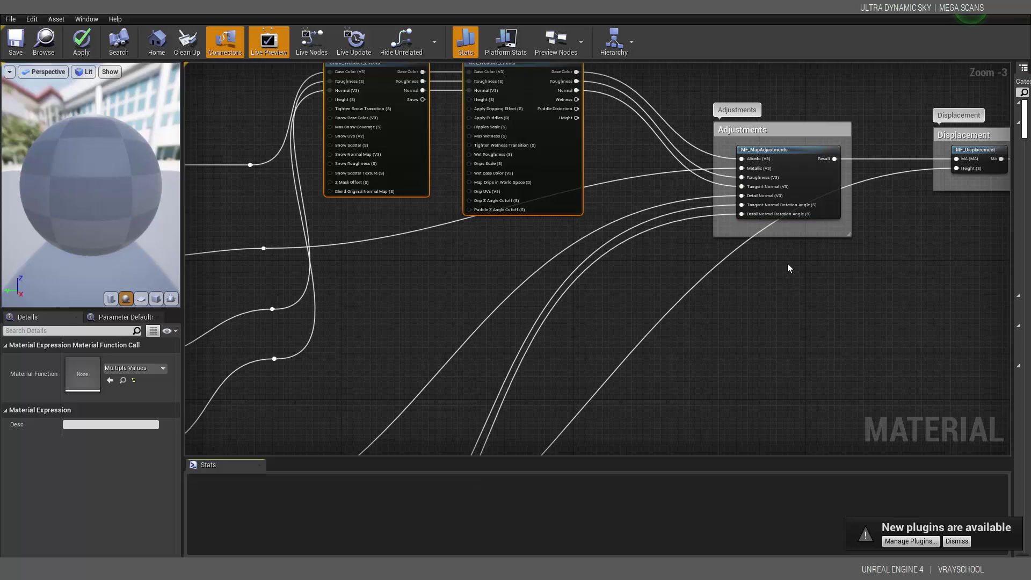
Lower the Displacement group and output node, and shift them downward together with both weather nodes and the Adjustments group.
{"action": "scroll", "coordinate": [722, 263], "scroll_direction": "down", "scroll_amount": 2}
{"action": "right_click_drag", "start_coordinate": [675, 311], "coordinate": [722, 263]}
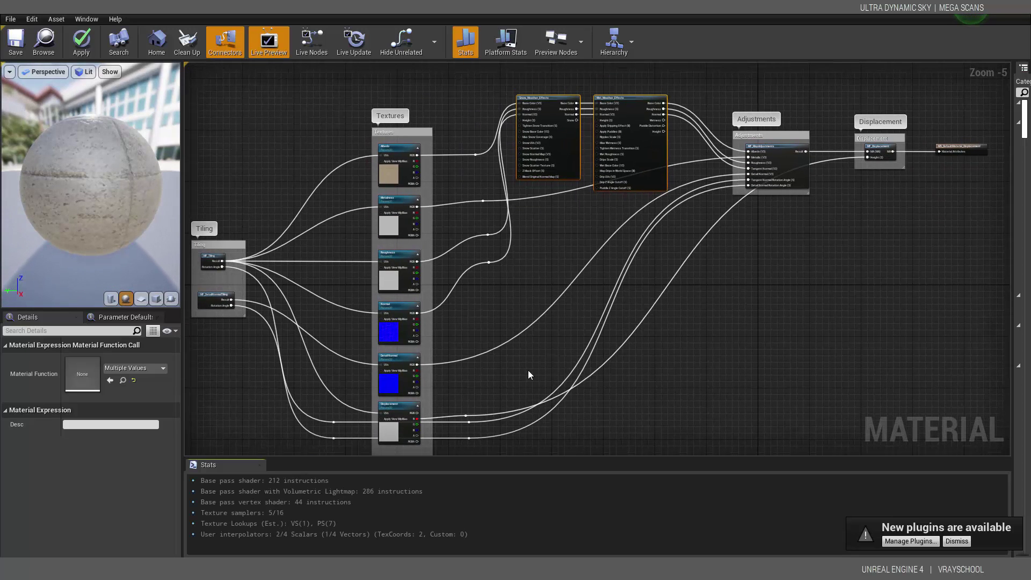
{"action": "scroll", "coordinate": [479, 407], "scroll_direction": "up", "scroll_amount": 1}
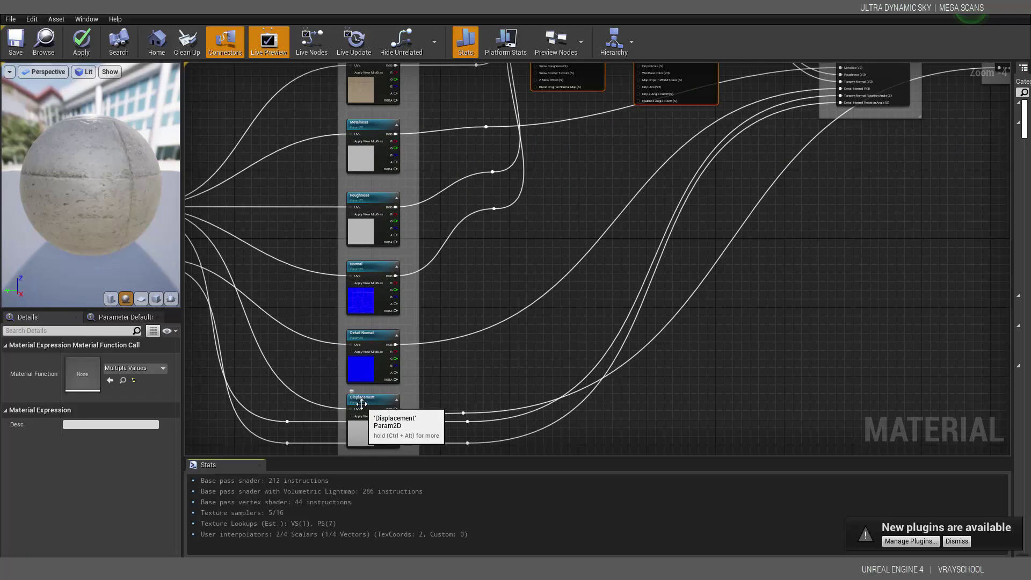
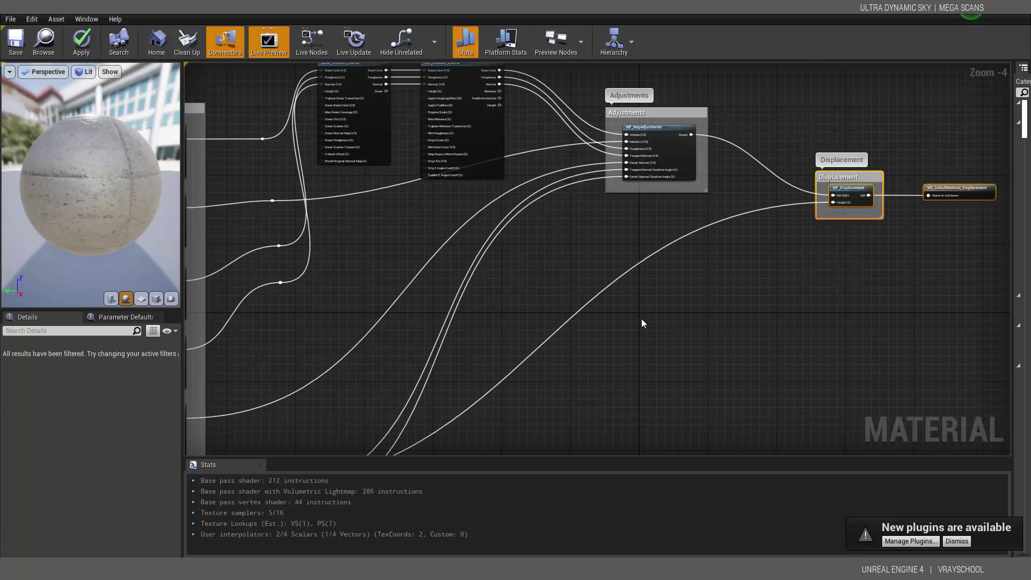
{"action": "right_click_drag", "start_coordinate": [642, 323], "coordinate": [751, 240]}
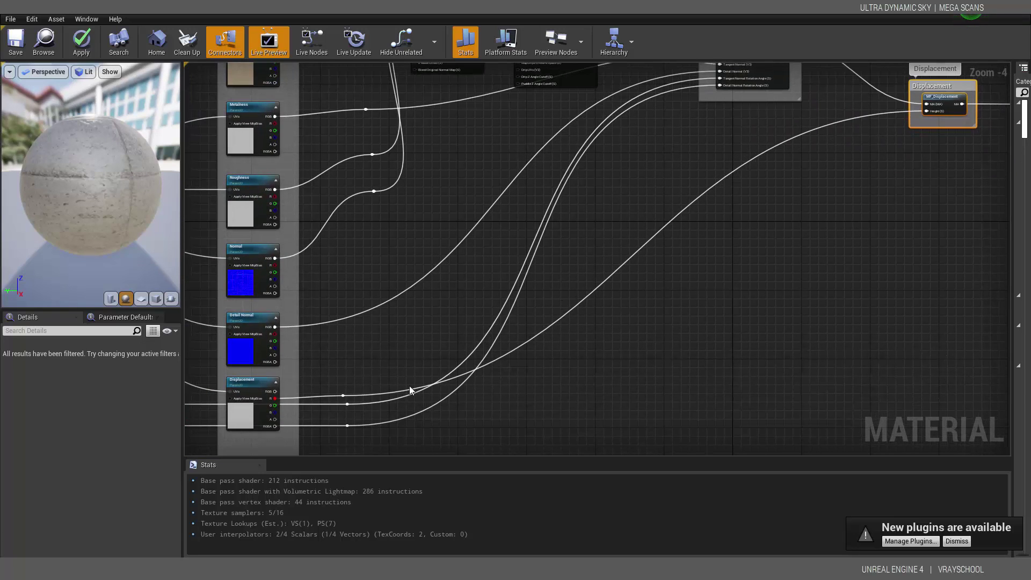
{"action": "right_click_drag", "start_coordinate": [483, 262], "coordinate": [530, 337]}
{"action": "left_click_drag", "start_coordinate": [430, 77], "coordinate": [908, 324]}
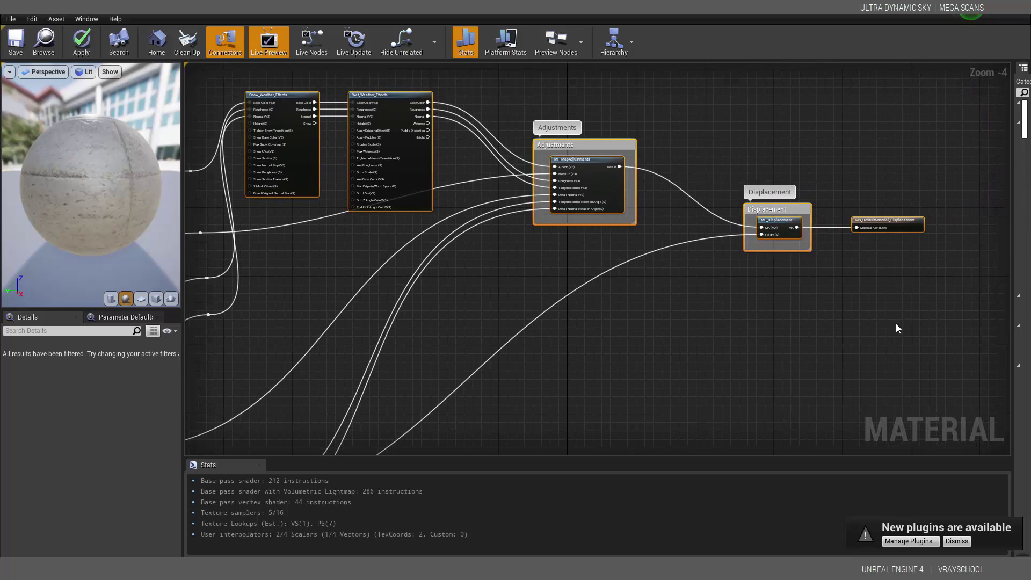
{"action": "right_click_drag", "start_coordinate": [310, 114], "coordinate": [513, 137]}
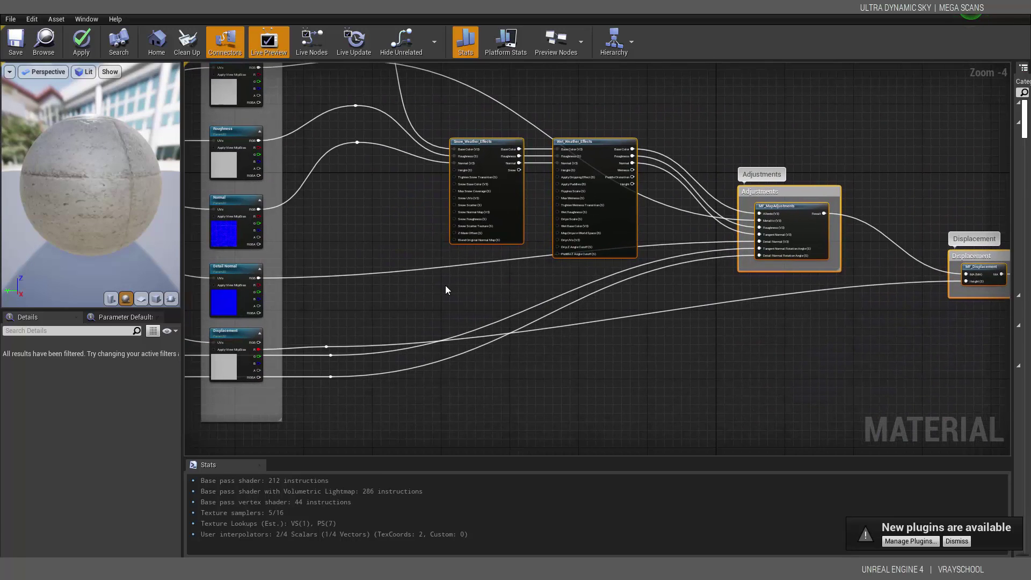
Connect the displacement texture's red-channel reroute node to the Height inputs of Snow_Weather_Effects and Wet_Weather_Effects.
{"action": "scroll", "coordinate": [445, 290], "scroll_direction": "up", "scroll_amount": 1}
{"action": "right_click_drag", "start_coordinate": [373, 329], "coordinate": [460, 340]}
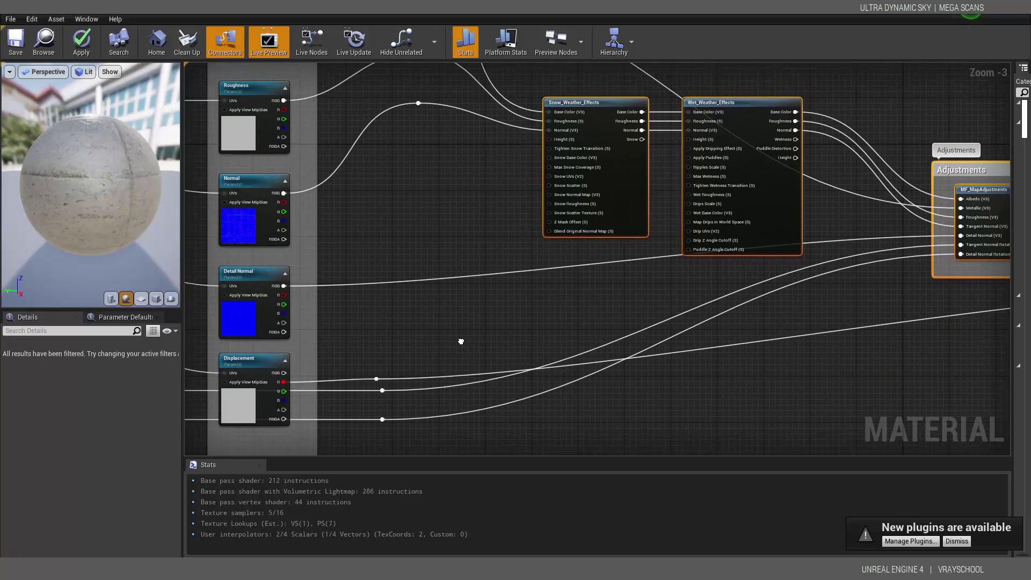
{"action": "left_click_drag", "start_coordinate": [377, 378], "coordinate": [548, 140]}
{"action": "left_click_drag", "start_coordinate": [376, 379], "coordinate": [688, 142]}
Move the Wet_Weather_Effects node closer to the Adjustments group, widening the gap from Snow_Weather_Effects.
{"action": "right_click_drag", "start_coordinate": [909, 233], "coordinate": [524, 214]}
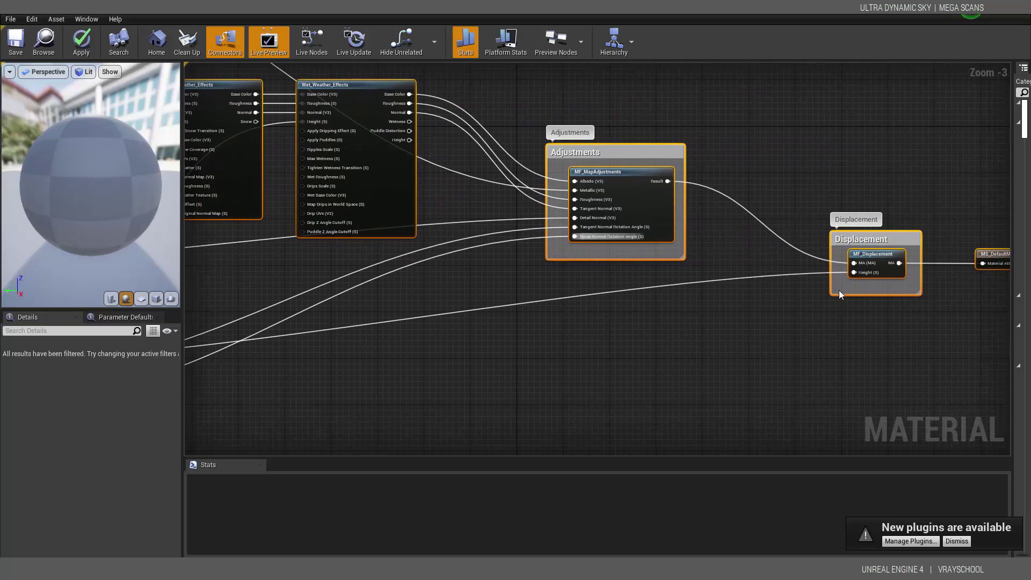
{"action": "right_click_drag", "start_coordinate": [712, 327], "coordinate": [979, 232]}
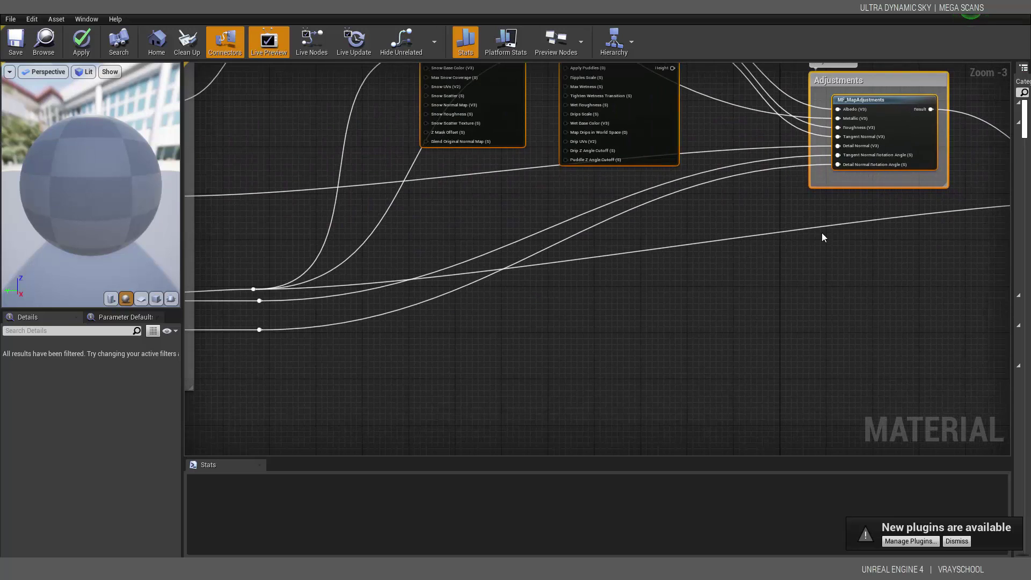
{"action": "right_click_drag", "start_coordinate": [260, 264], "coordinate": [455, 264]}
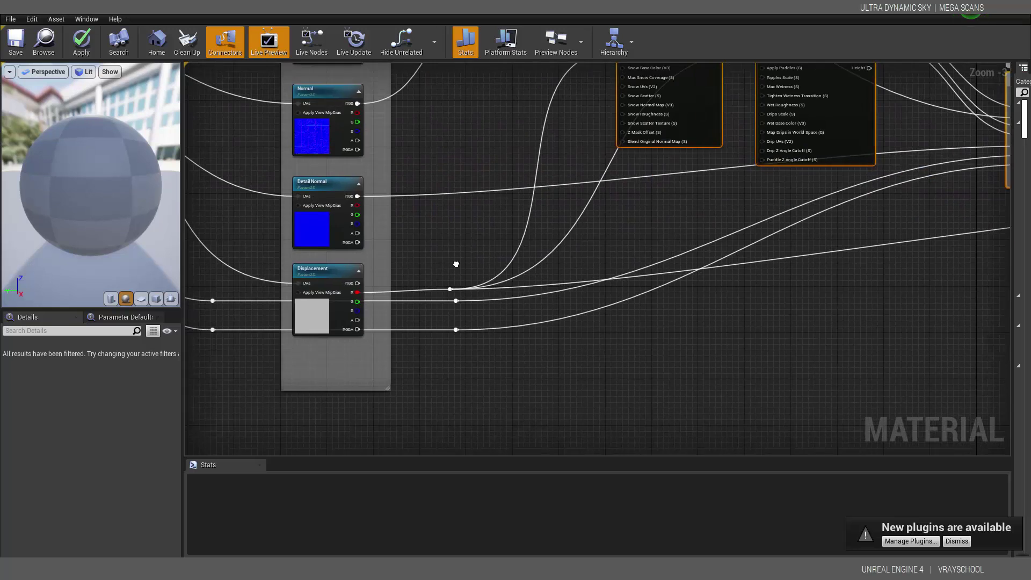
{"action": "right_click_drag", "start_coordinate": [560, 191], "coordinate": [348, 296]}
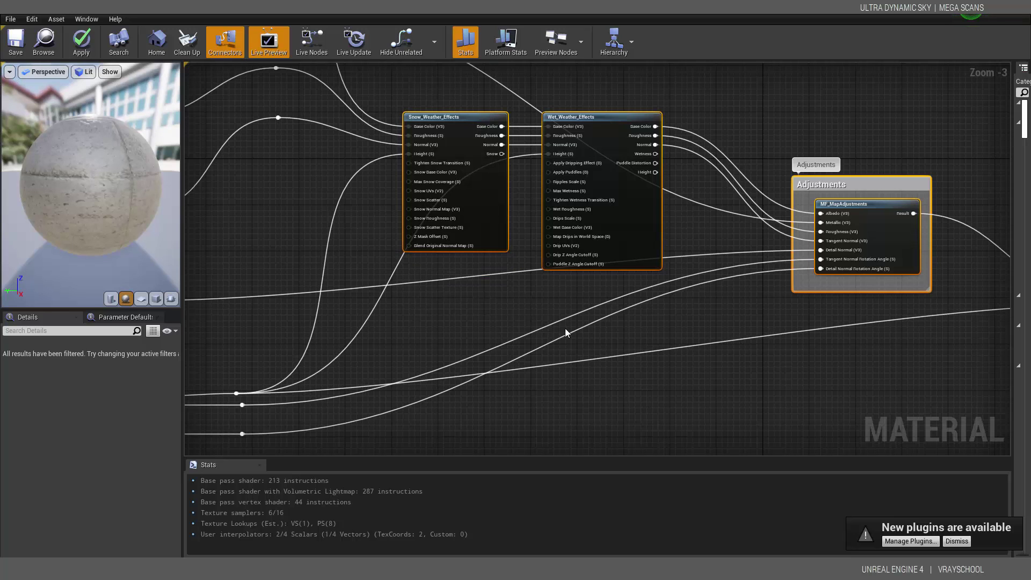
{"action": "right_click_drag", "start_coordinate": [897, 363], "coordinate": [772, 365]}
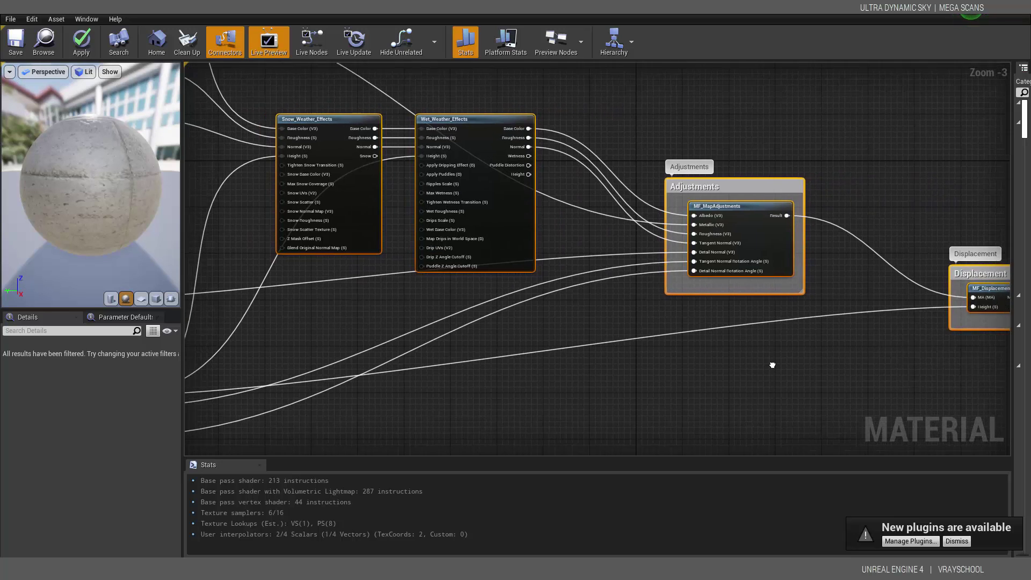
{"action": "scroll", "coordinate": [719, 356], "scroll_direction": "down", "scroll_amount": 1}
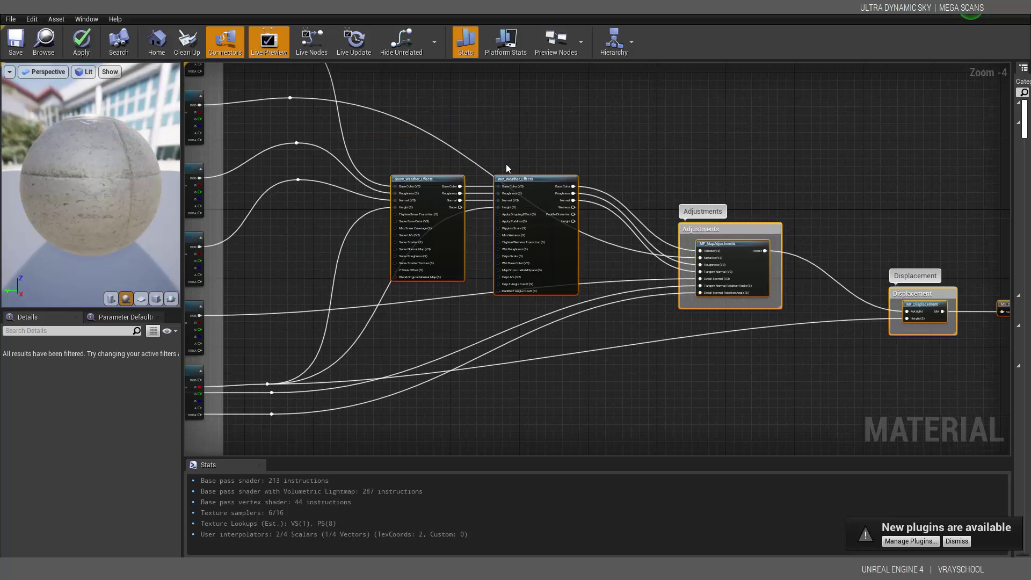
{"action": "scroll", "coordinate": [529, 179], "scroll_direction": "up", "scroll_amount": 1}
{"action": "left_click_drag", "start_coordinate": [543, 177], "coordinate": [653, 187]}
{"action": "left_click", "coordinate": [584, 148]}
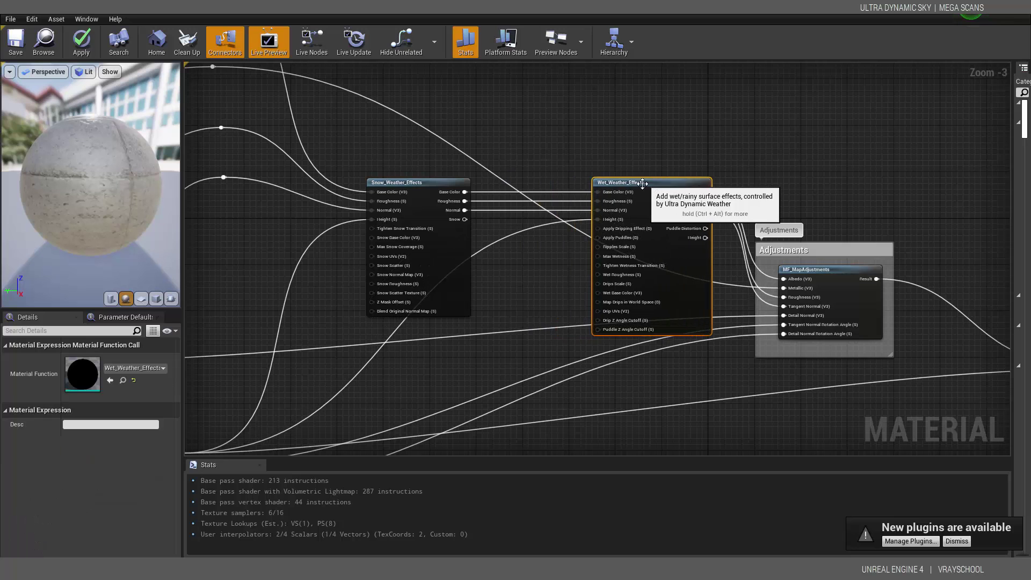
Add a Static Bool node set to true and connect it to Wet_Weather_Effects' Apply Dripping Effect and Apply Puddles inputs.
{"action": "scroll", "coordinate": [574, 223], "scroll_direction": "up", "scroll_amount": 1}
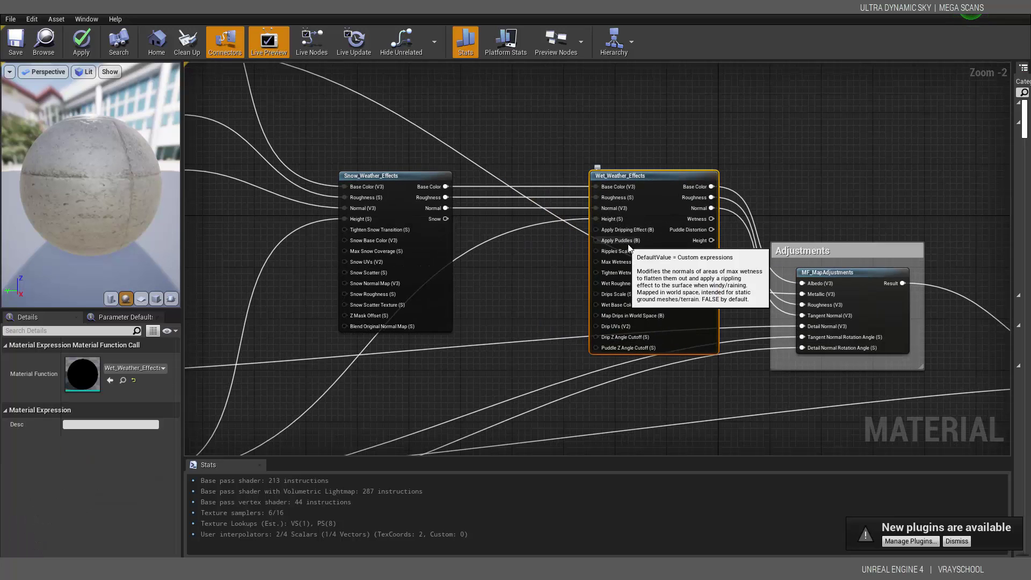
{"action": "right_click_drag", "start_coordinate": [514, 271], "coordinate": [510, 277]}
{"action": "type", "text": "stati"}
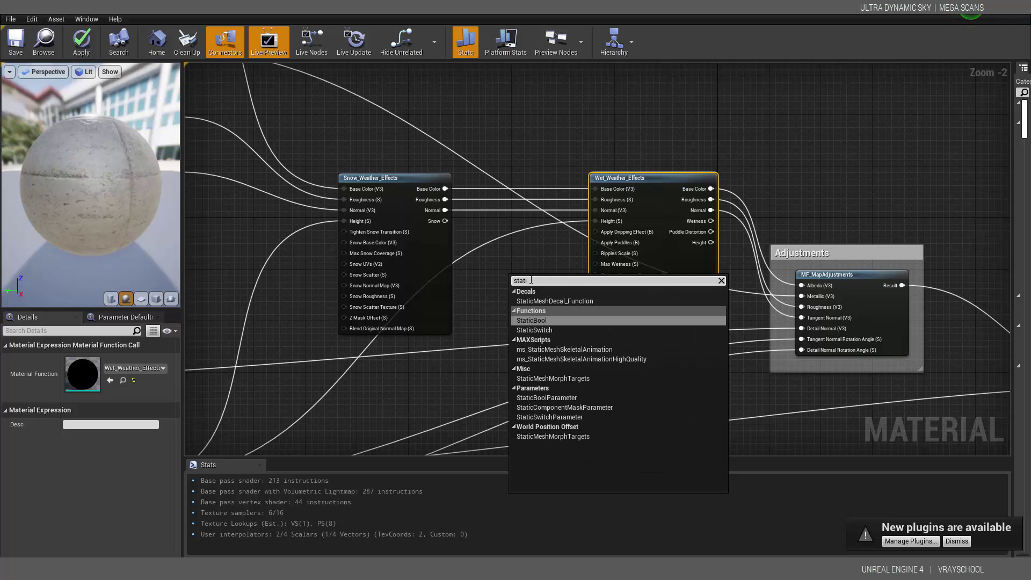
{"action": "left_click", "coordinate": [531, 320]}
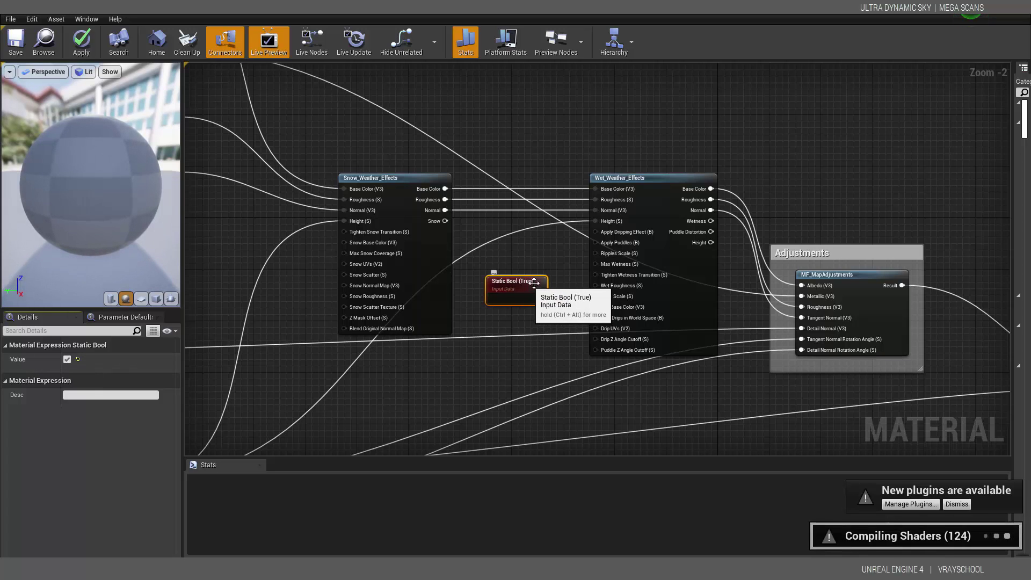
{"action": "left_click_drag", "start_coordinate": [540, 298], "coordinate": [595, 232]}
{"action": "left_click_drag", "start_coordinate": [539, 299], "coordinate": [597, 243]}
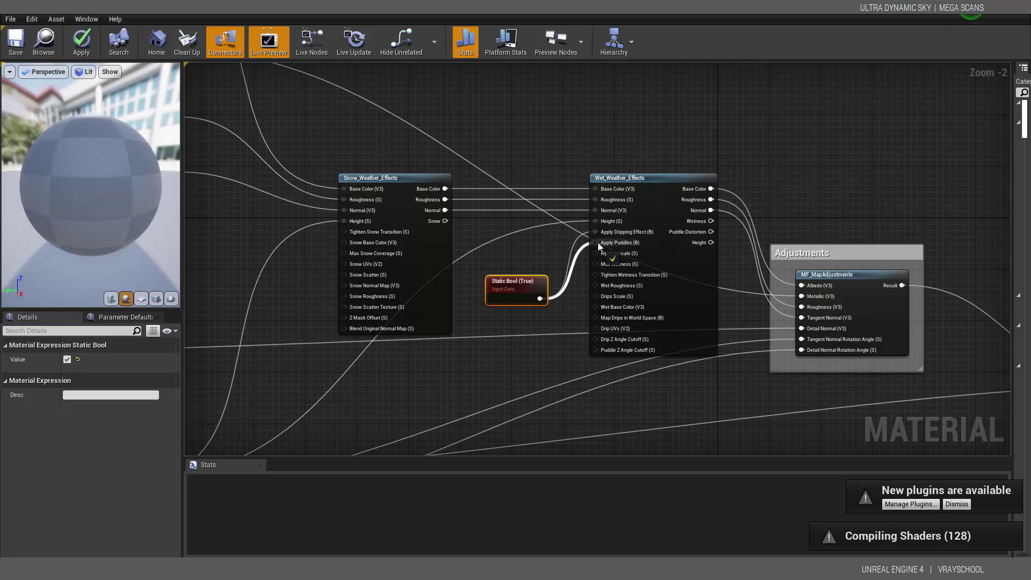
{"action": "left_click_drag", "start_coordinate": [518, 286], "coordinate": [504, 282]}
Save the master material with the new weather connections.
{"action": "mouse_move", "coordinate": [648, 351]}
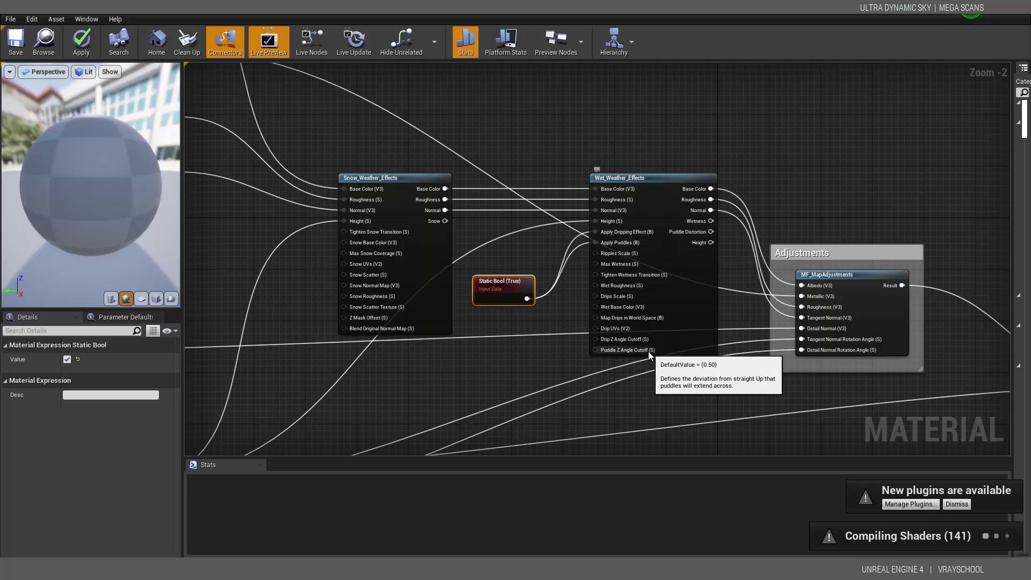
{"action": "scroll", "coordinate": [642, 355], "scroll_direction": "down", "scroll_amount": 4}
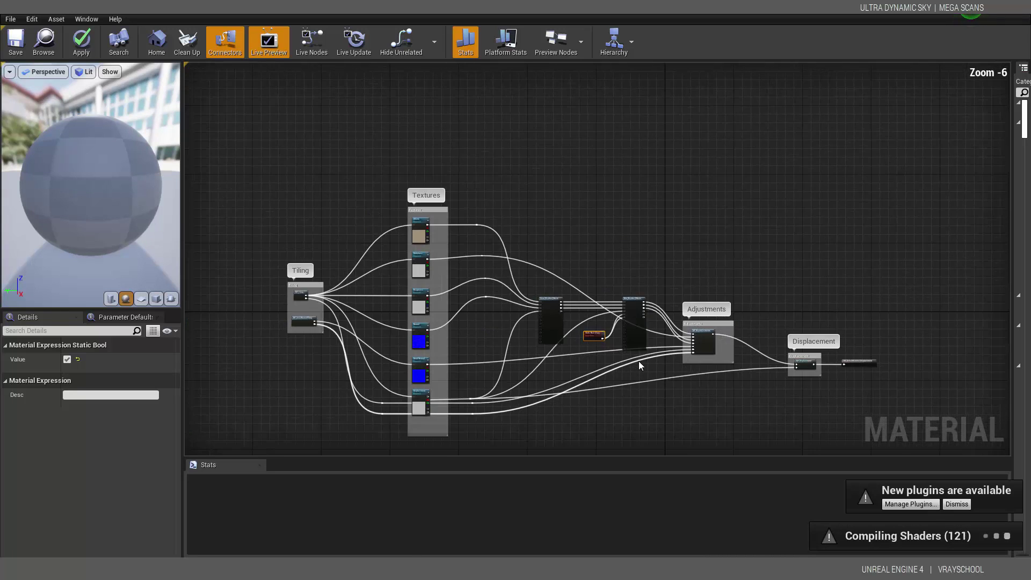
{"action": "left_click", "coordinate": [16, 42]}
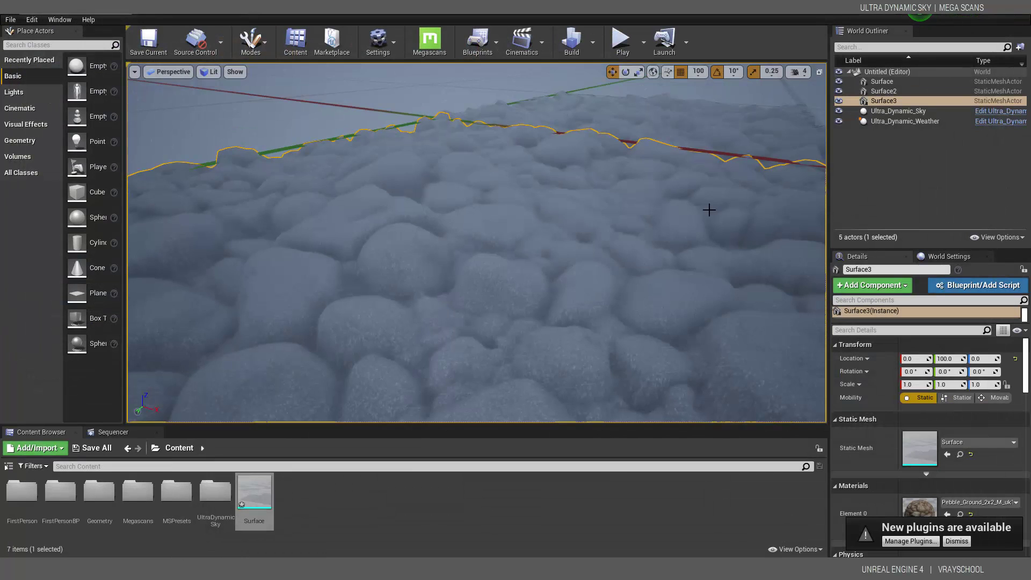
Try the Snow and Light Snow weather presets on Ultra_Dynamic_Weather and view their effect on the pebble tiles.
{"action": "right_click_drag", "start_coordinate": [709, 210], "coordinate": [477, 210]}
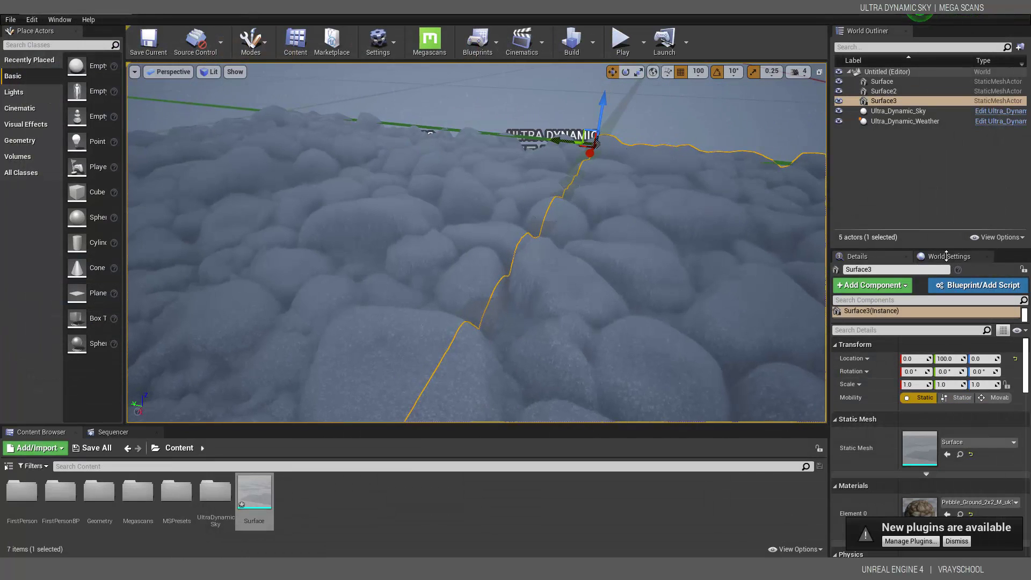
{"action": "left_click", "coordinate": [932, 121]}
{"action": "left_click", "coordinate": [928, 415]}
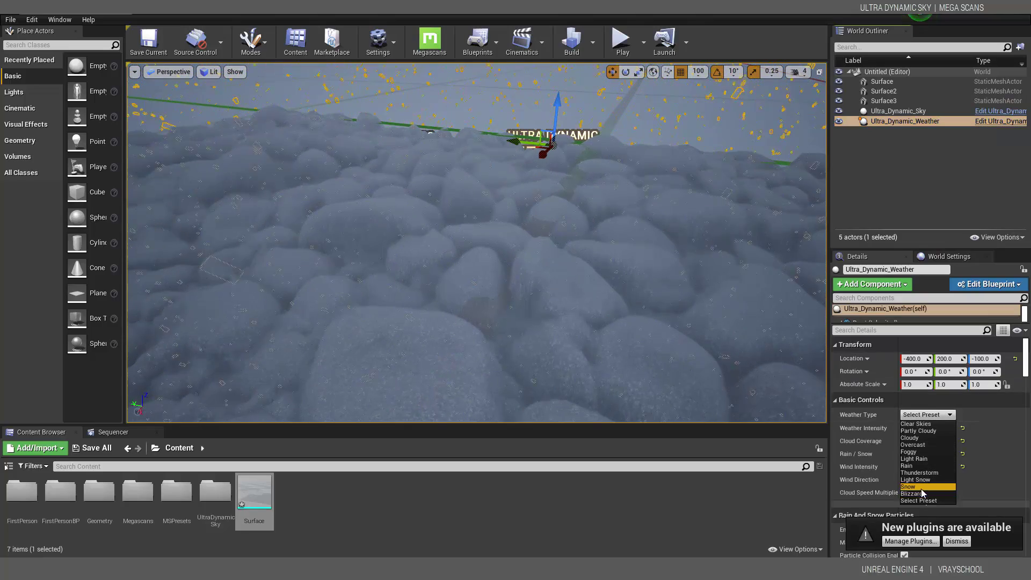
{"action": "left_click", "coordinate": [920, 488]}
{"action": "left_click", "coordinate": [927, 414]}
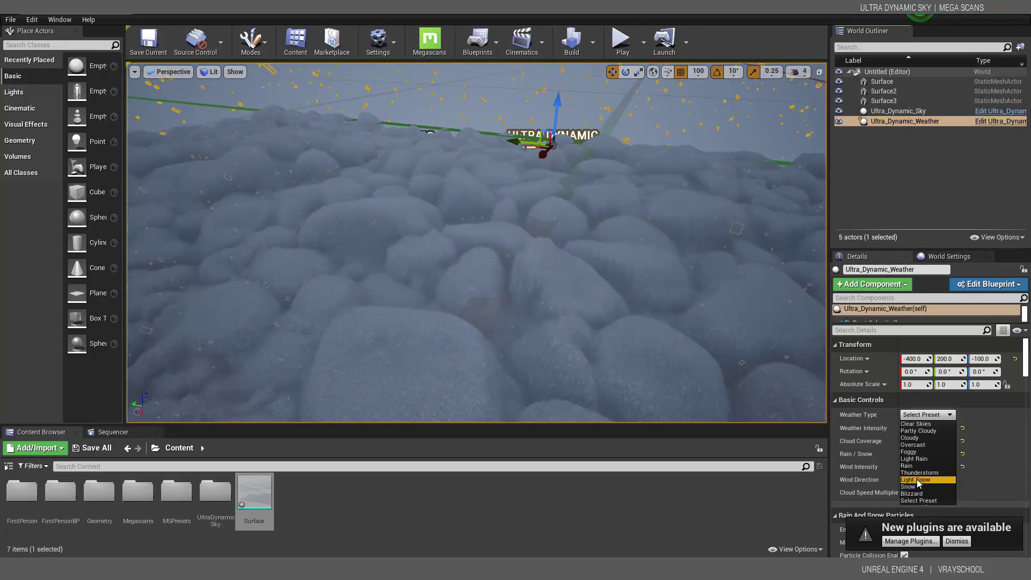
{"action": "left_click", "coordinate": [918, 479]}
{"action": "right_click_drag", "start_coordinate": [476, 242], "coordinate": [692, 258]}
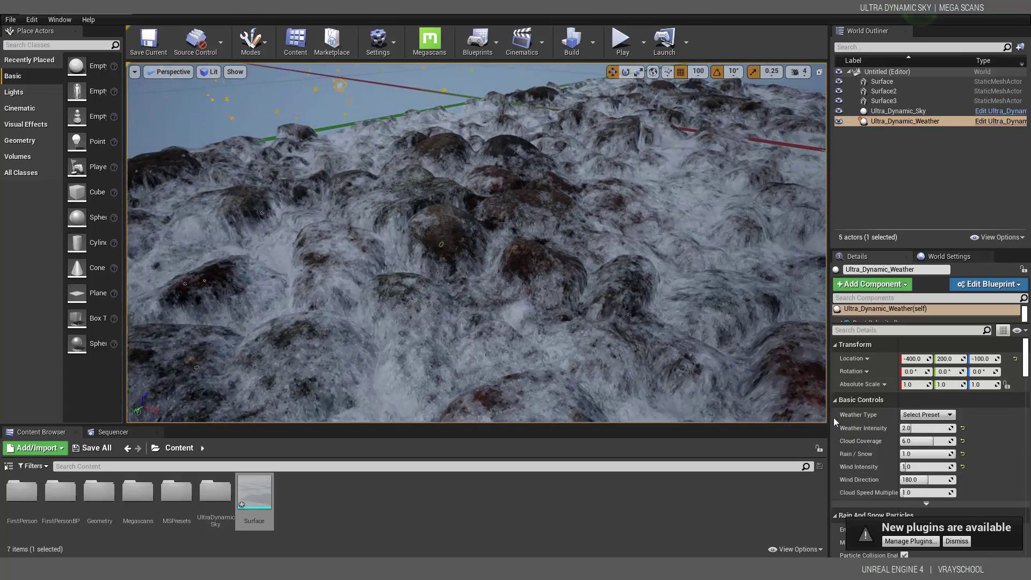
Apply the Thunderstorm weather preset to Ultra_Dynamic_Weather and view the rain over the pebbles.
{"action": "left_click", "coordinate": [941, 415]}
{"action": "left_click", "coordinate": [921, 473]}
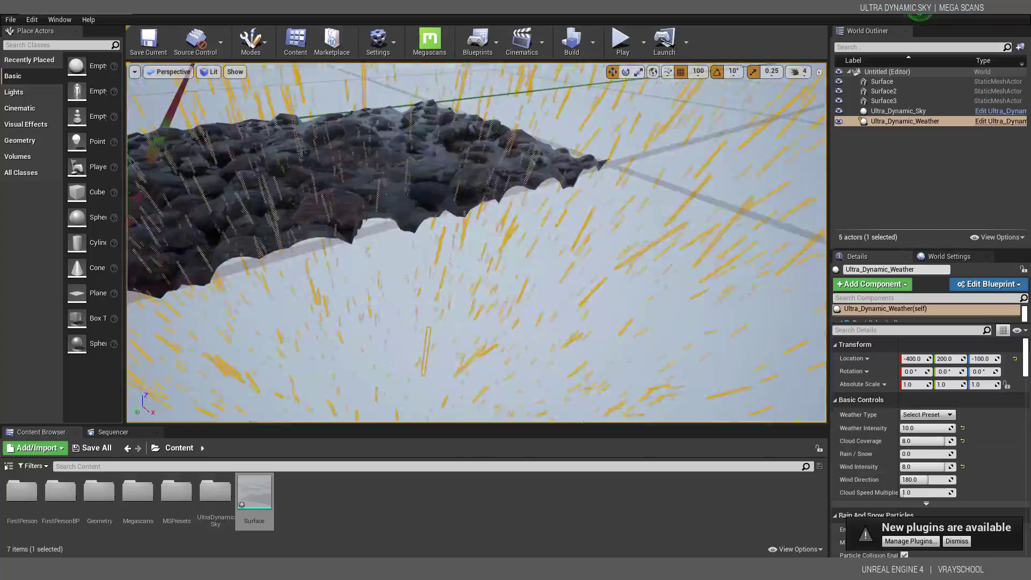
{"action": "right_click_drag", "start_coordinate": [476, 242], "coordinate": [476, 241]}
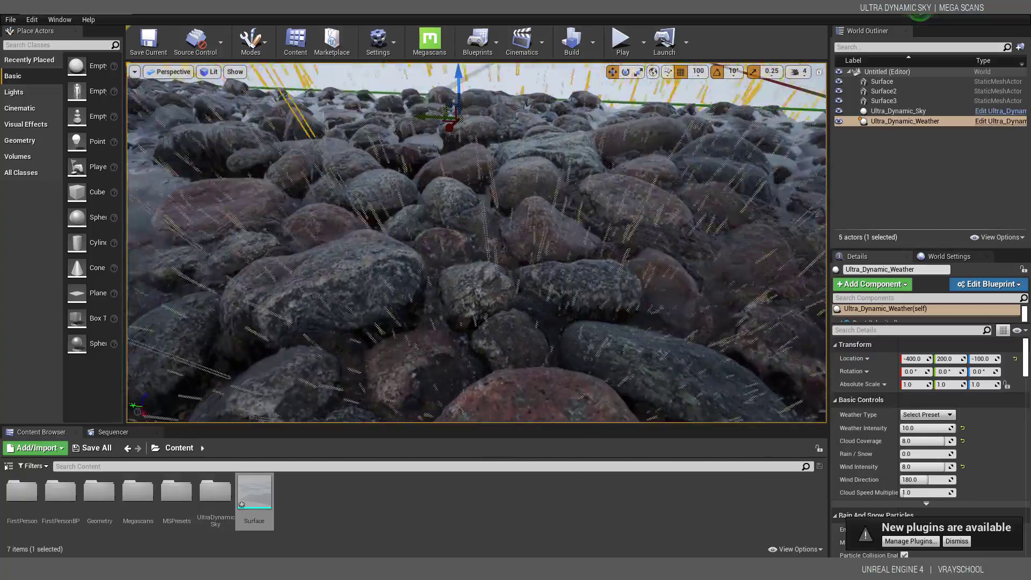
Deselect the weather actor and examine the wet pebble surface for dripping and puddle effects.
{"action": "left_click", "coordinate": [911, 111]}
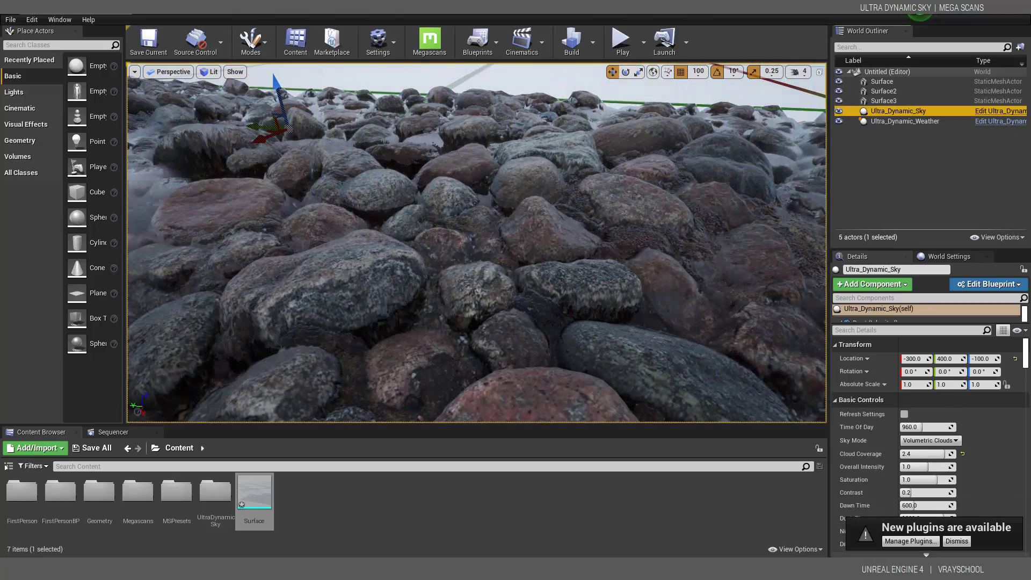
{"action": "right_click_drag", "start_coordinate": [389, 238], "coordinate": [400, 238]}
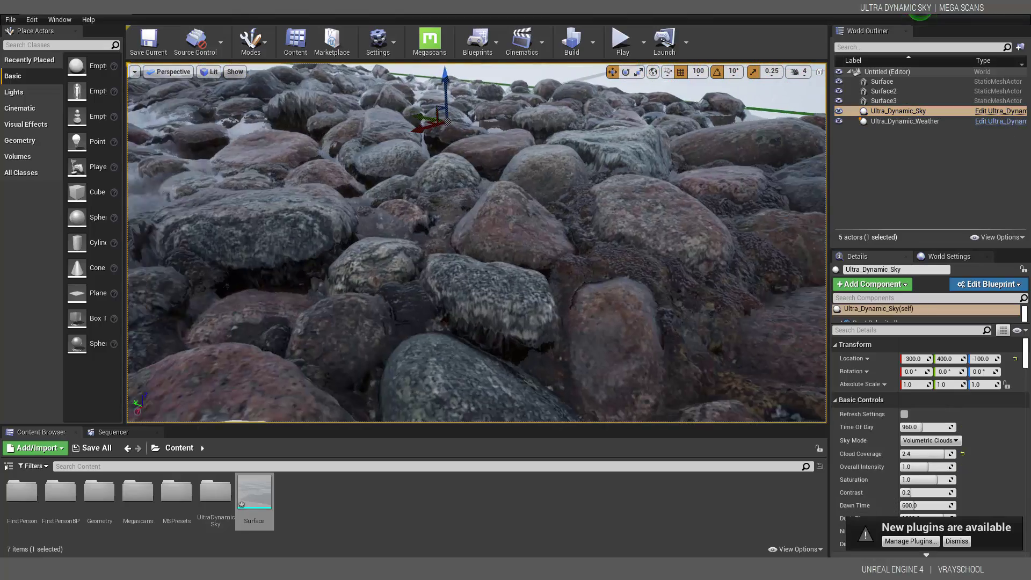
{"action": "scroll", "coordinate": [491, 238], "scroll_direction": "down", "scroll_amount": 6}
{"action": "right_click_drag", "start_coordinate": [490, 238], "coordinate": [544, 215]}
{"action": "left_click", "coordinate": [491, 238]}
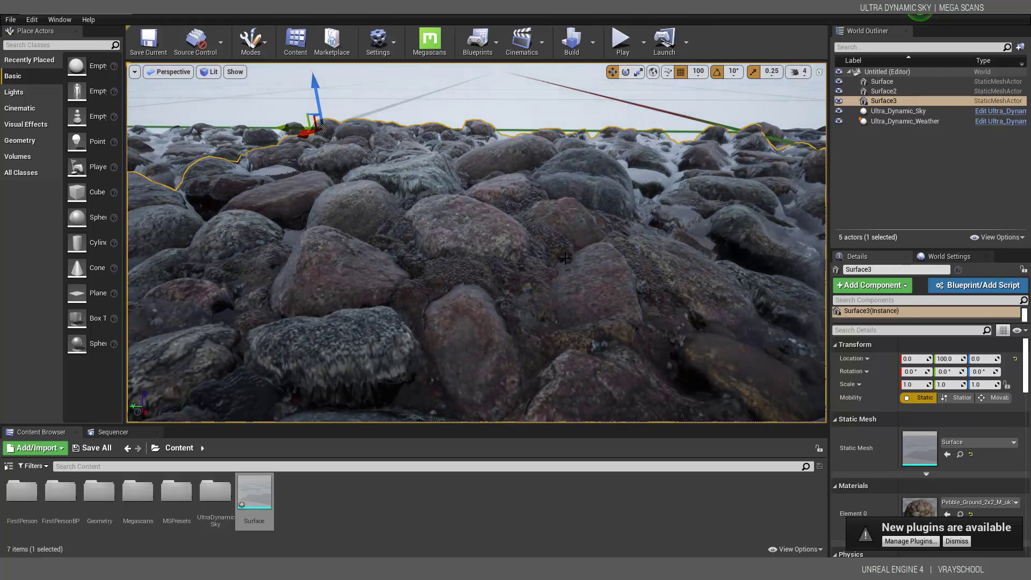
{"action": "right_click_drag", "start_coordinate": [498, 243], "coordinate": [508, 221]}
{"action": "scroll", "coordinate": [497, 242], "scroll_direction": "down", "scroll_amount": 5}
{"action": "scroll", "coordinate": [498, 242], "scroll_direction": "up", "scroll_amount": 5}
Select the row of three Surface tiles and duplicate it three times along X in 100-unit steps, up to X 300.
{"action": "scroll", "coordinate": [497, 242], "scroll_direction": "down", "scroll_amount": 10}
{"action": "left_click", "coordinate": [408, 244], "text": "ctrl"}
{"action": "left_click", "coordinate": [497, 250], "text": "ctrl"}
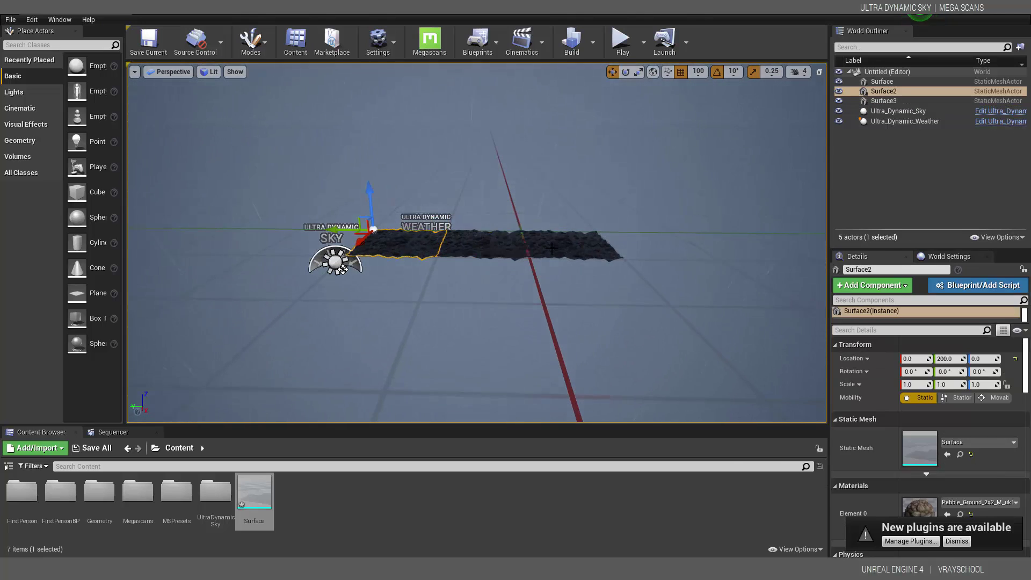
{"action": "left_click", "coordinate": [558, 247], "text": "ctrl"}
{"action": "left_click", "coordinate": [496, 249], "text": "ctrl"}
{"action": "middle_click_drag", "start_coordinate": [470, 285], "coordinate": [415, 259]}
{"action": "left_click_drag", "start_coordinate": [387, 229], "coordinate": [334, 303], "text": "alt"}
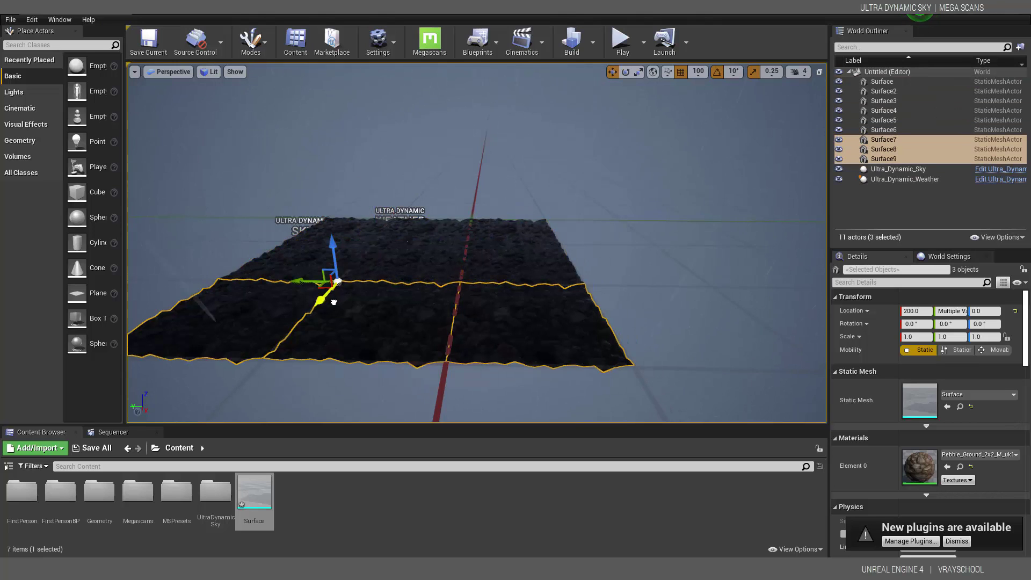
{"action": "scroll", "coordinate": [364, 279], "scroll_direction": "down", "scroll_amount": 4}
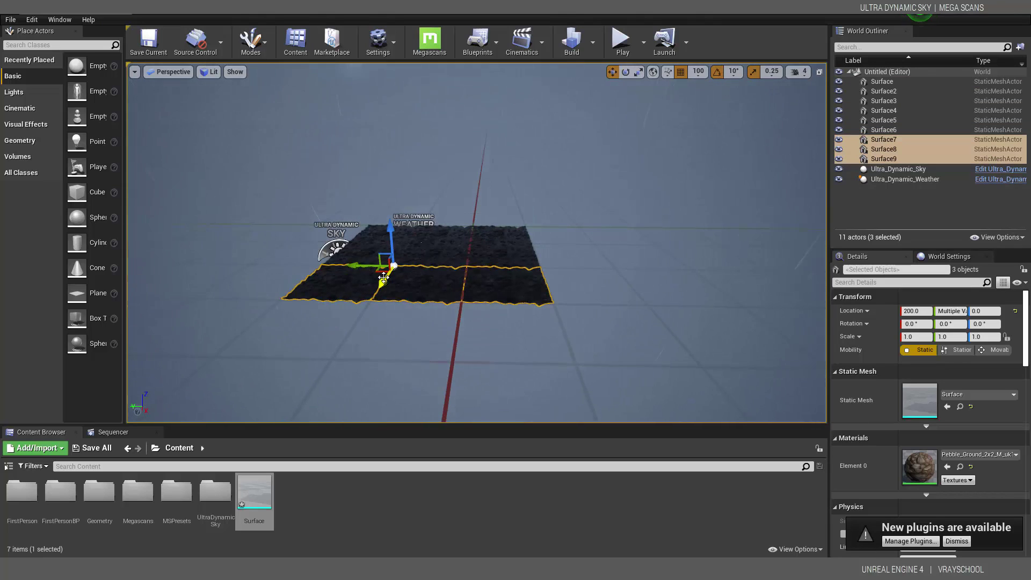
{"action": "left_click_drag", "start_coordinate": [383, 277], "coordinate": [369, 312], "text": "alt"}
Select the four Surface tiles at Y 0 and duplicate them along Y to -100.
{"action": "left_click", "coordinate": [510, 238]}
{"action": "left_click", "coordinate": [510, 256], "text": "ctrl"}
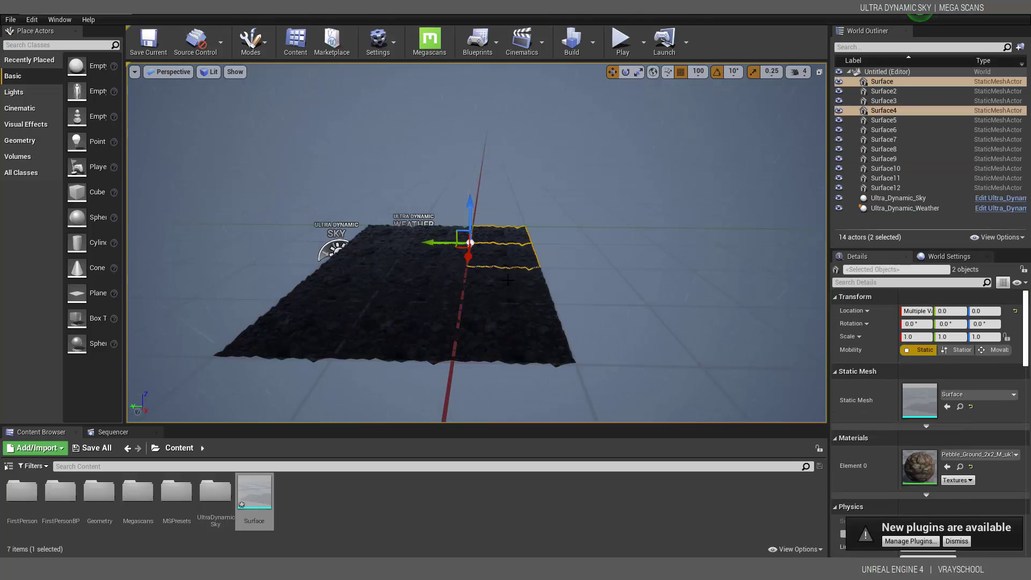
{"action": "left_click", "coordinate": [514, 284], "text": "ctrl"}
{"action": "left_click", "coordinate": [479, 318], "text": "ctrl"}
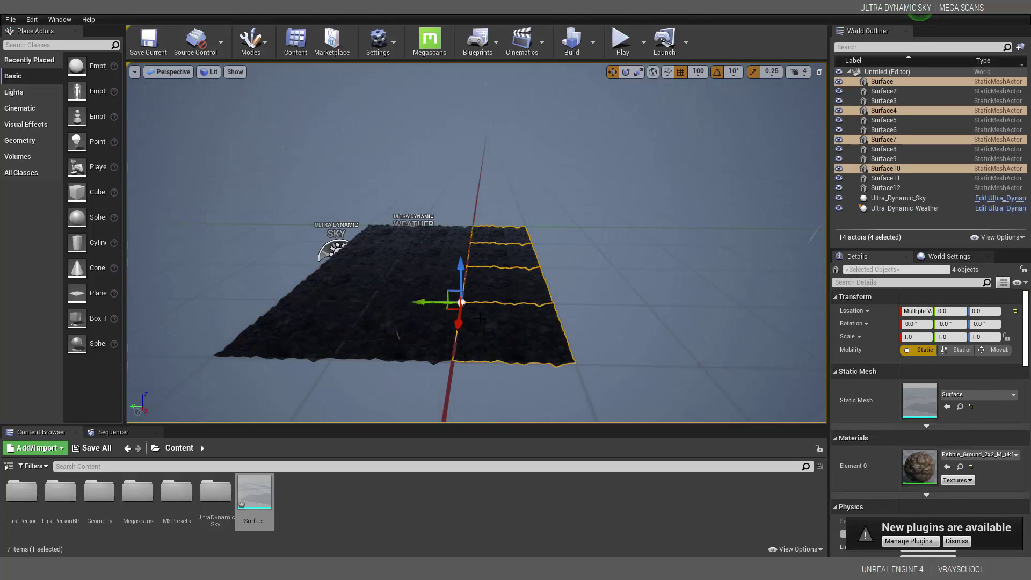
{"action": "left_click_drag", "start_coordinate": [438, 311], "coordinate": [504, 297]}
Examine the enlarged pebble ground from near surface level.
{"action": "right_click_drag", "start_coordinate": [466, 297], "coordinate": [465, 185]}
{"action": "key", "text": "w"}
{"action": "key", "text": "s"}
{"action": "right_click_drag", "start_coordinate": [438, 270], "coordinate": [439, 268]}
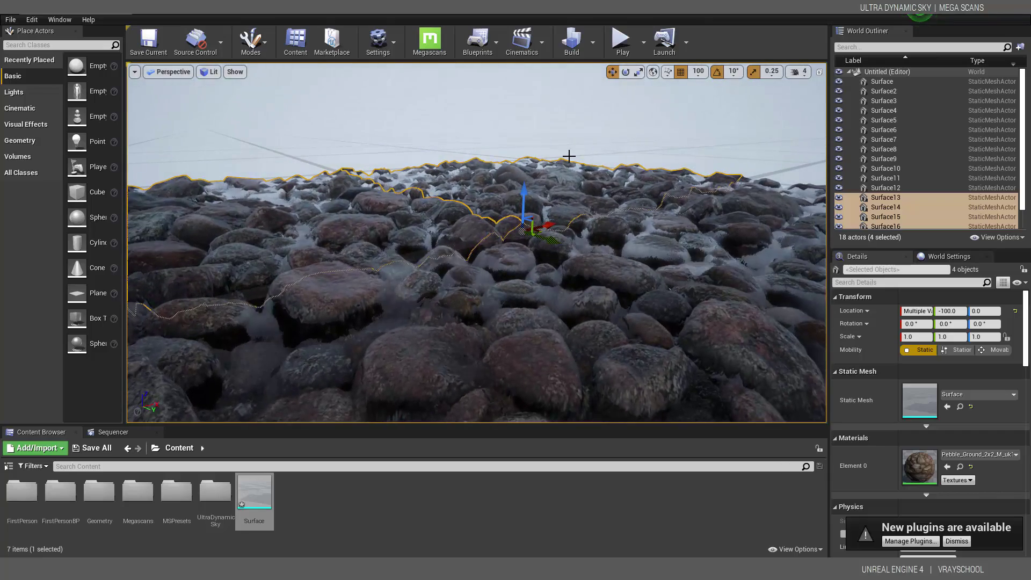
{"action": "left_click", "coordinate": [504, 249]}
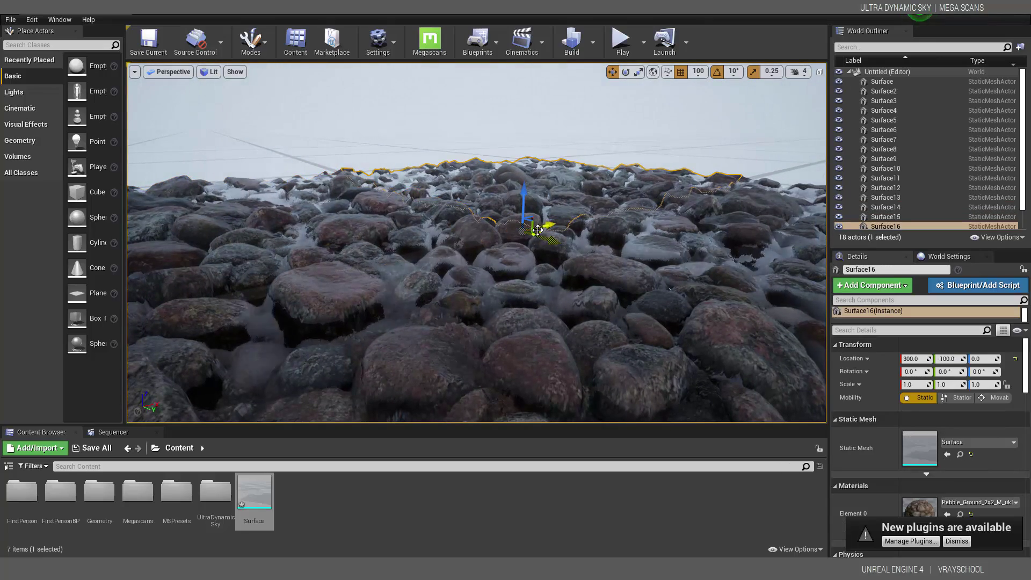
{"action": "right_click", "coordinate": [545, 211]}
{"action": "left_click", "coordinate": [589, 137]}
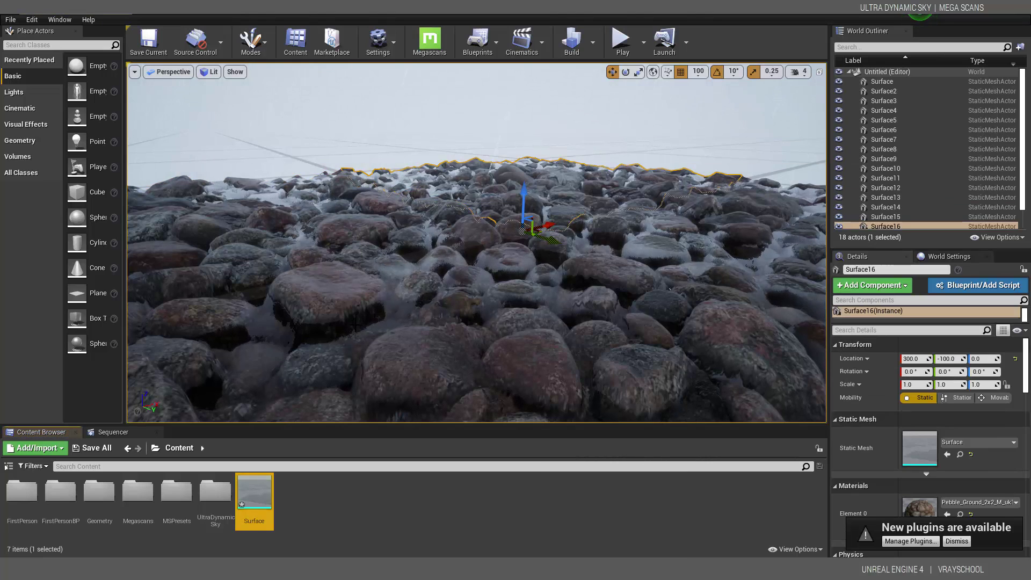
Open the Surface static mesh from the Content folder and add a box simplified collision to it.
{"action": "double_click", "coordinate": [255, 495]}
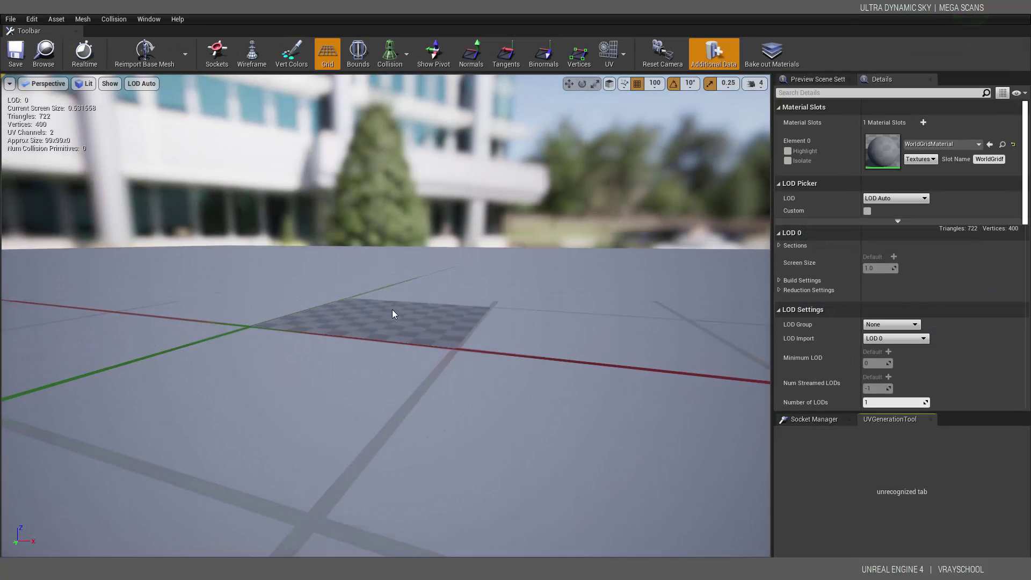
{"action": "scroll", "coordinate": [388, 312], "scroll_direction": "up", "scroll_amount": 4}
{"action": "middle_click_drag", "start_coordinate": [370, 321], "coordinate": [344, 253]}
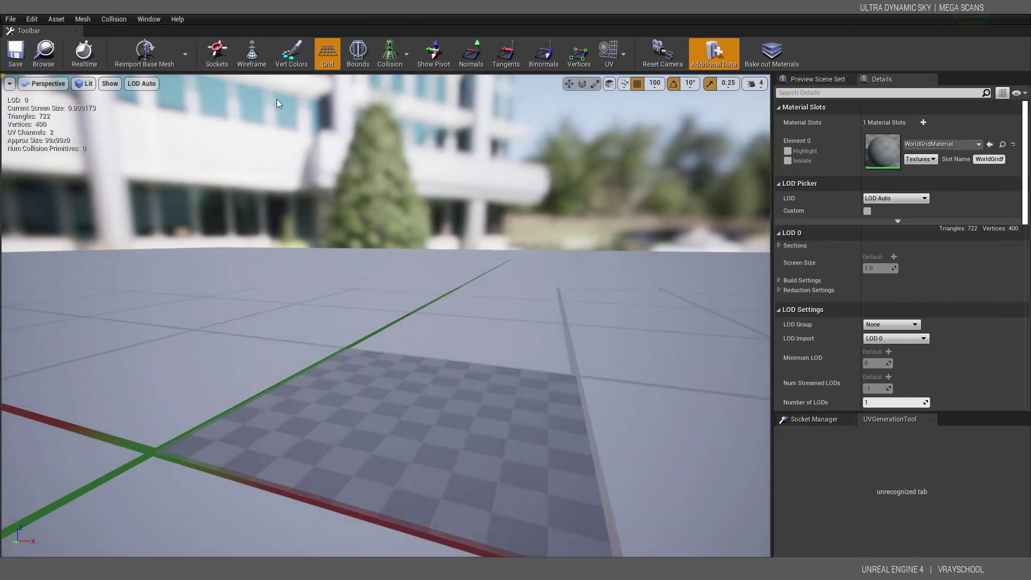
{"action": "left_click", "coordinate": [114, 18]}
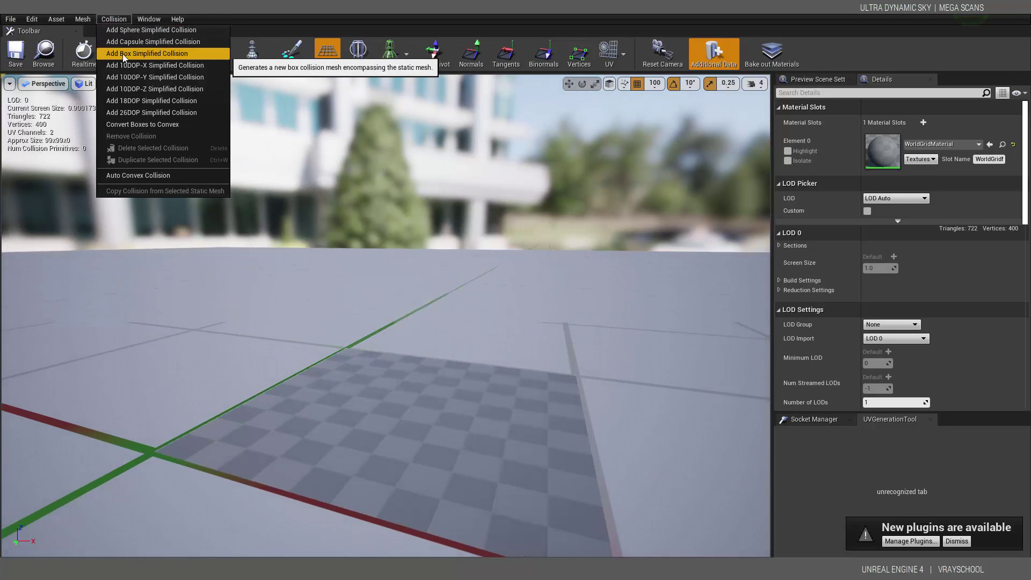
{"action": "left_click", "coordinate": [191, 54]}
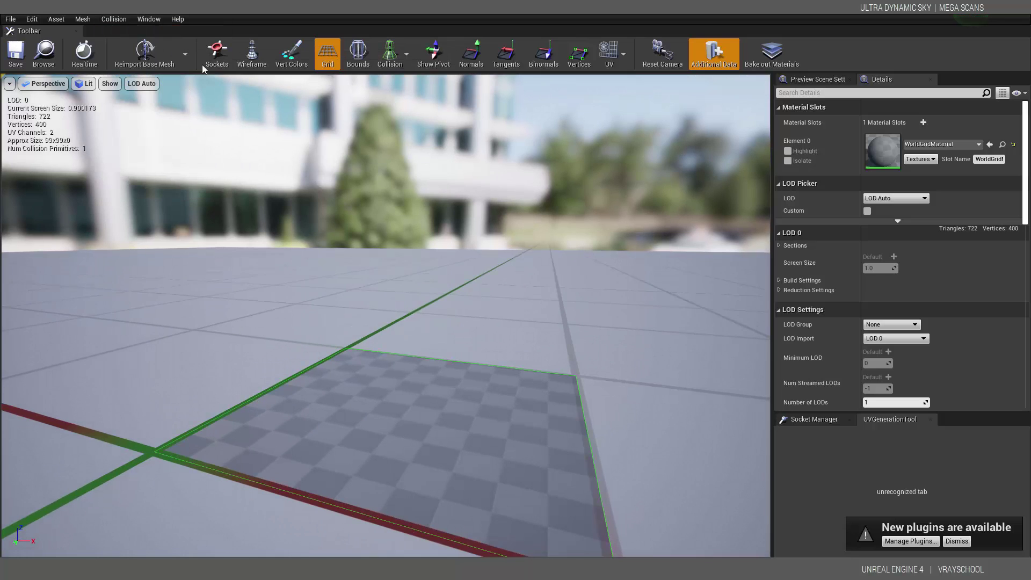
{"action": "mouse_move", "coordinate": [551, 416]}
{"action": "left_mouse_down"}
{"action": "mouse_move", "coordinate": [558, 397]}
{"action": "mouse_move", "coordinate": [551, 416]}
{"action": "left_mouse_up"}
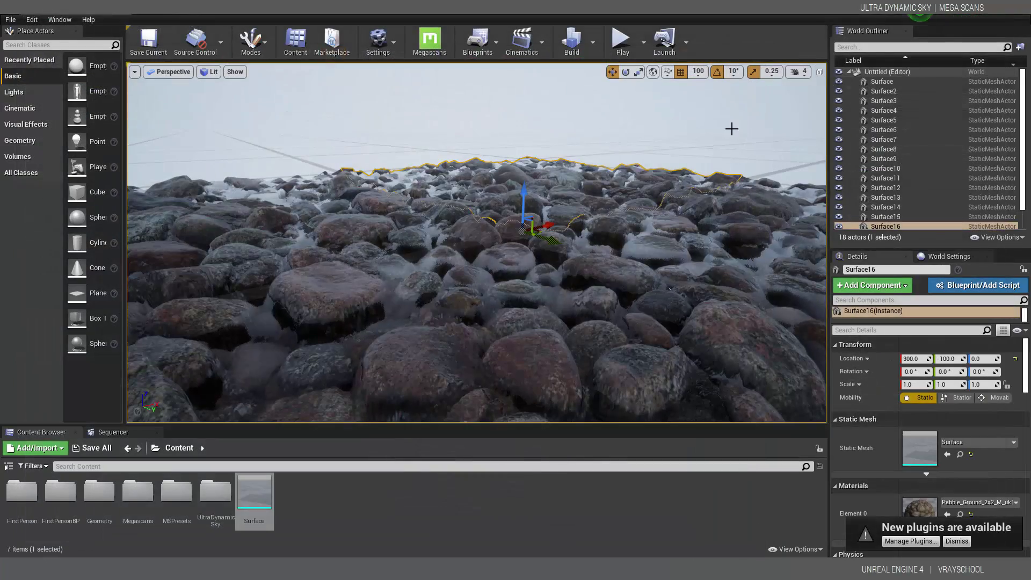
Inspect the rain-soaked stones and puddles in the level from several close-up angles.
{"action": "right_click_drag", "start_coordinate": [694, 173], "coordinate": [768, 188]}
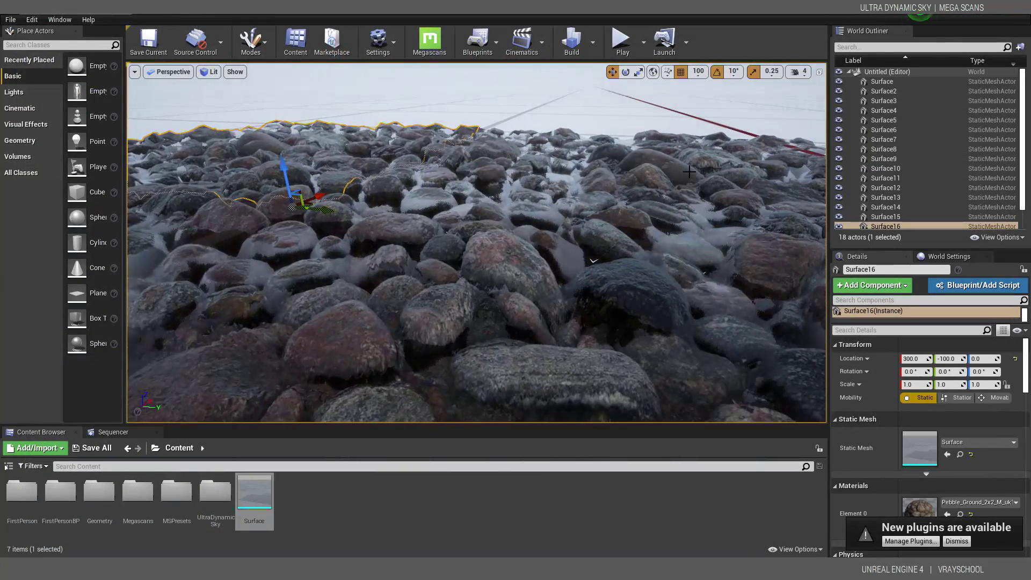
{"action": "right_click_drag", "start_coordinate": [694, 172], "coordinate": [716, 176]}
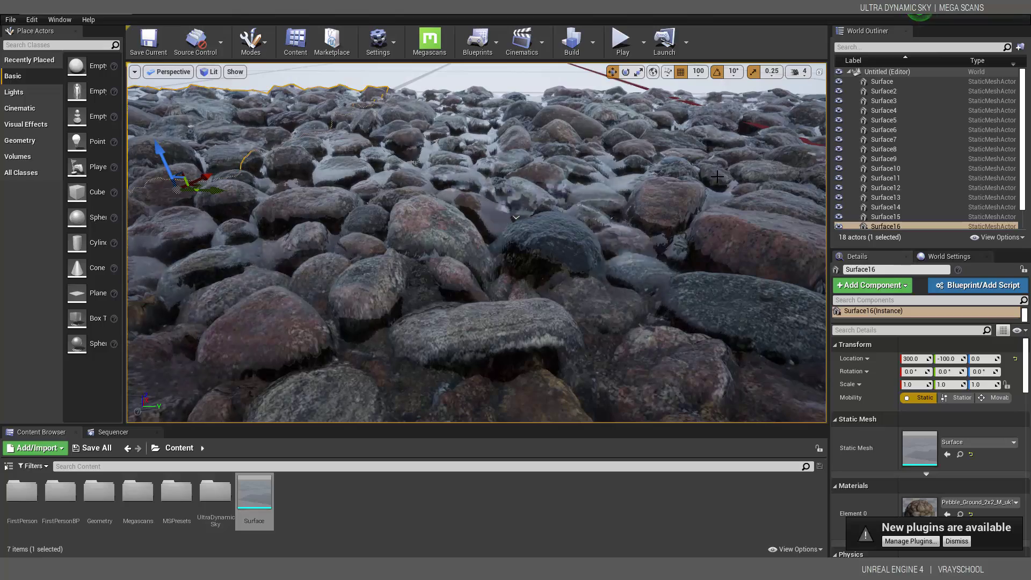
{"action": "right_click_drag", "start_coordinate": [706, 187], "coordinate": [784, 209]}
{"action": "right_click_drag", "start_coordinate": [629, 182], "coordinate": [677, 186]}
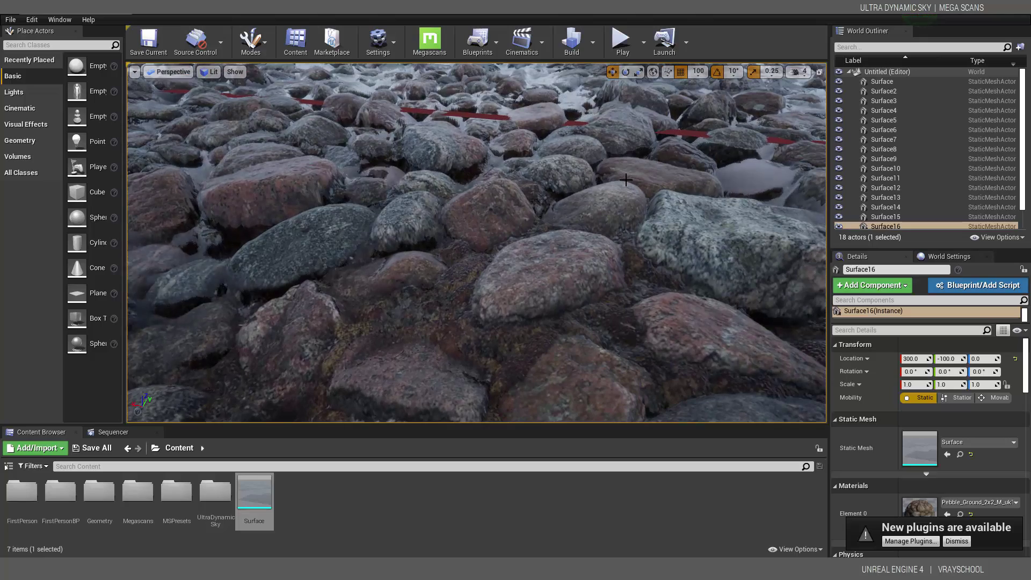
{"action": "right_click_drag", "start_coordinate": [623, 179], "coordinate": [605, 188]}
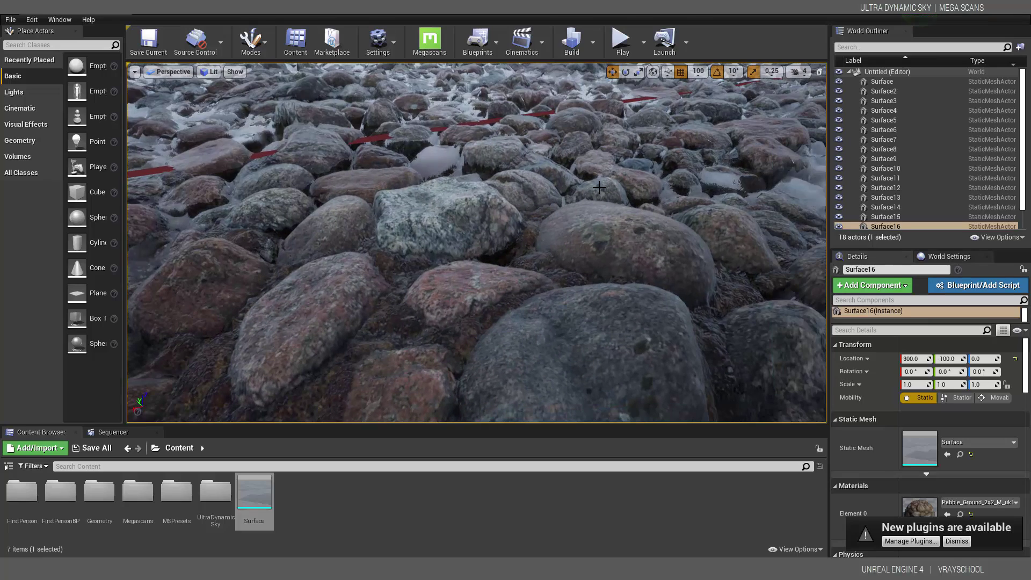